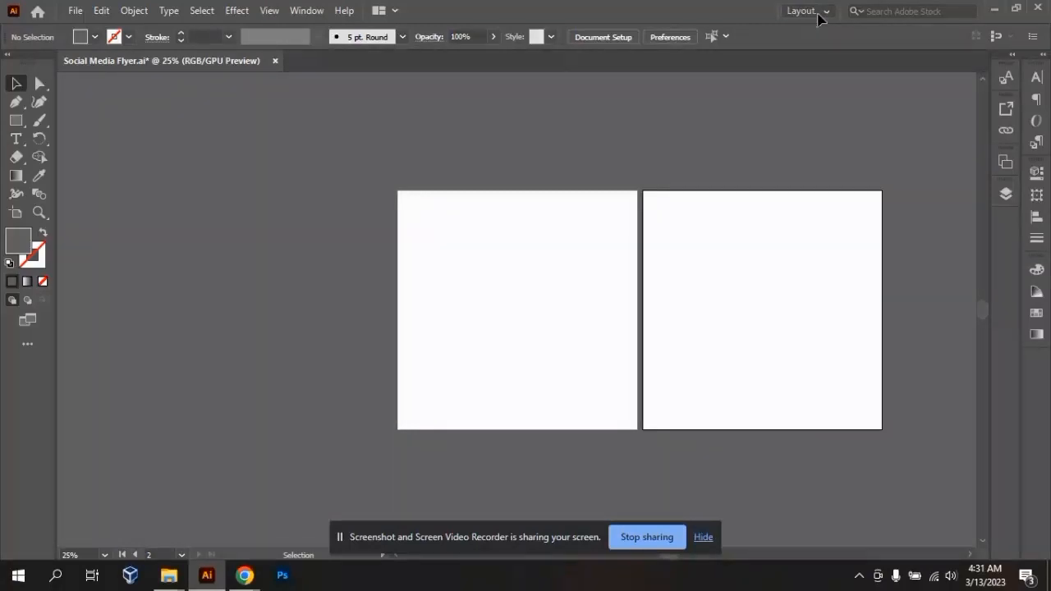
click(818, 17)
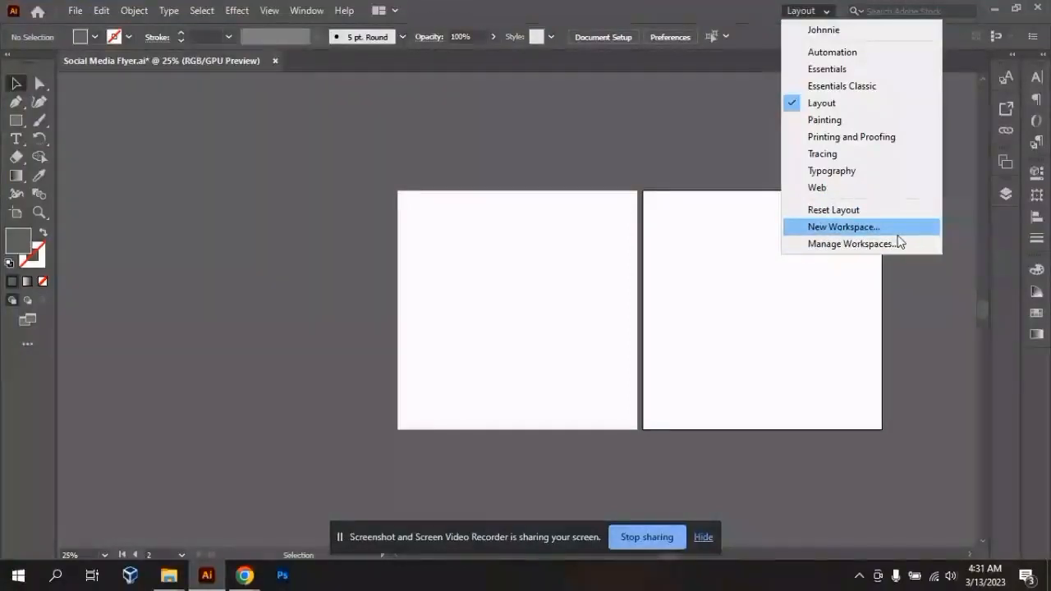
click(542, 56)
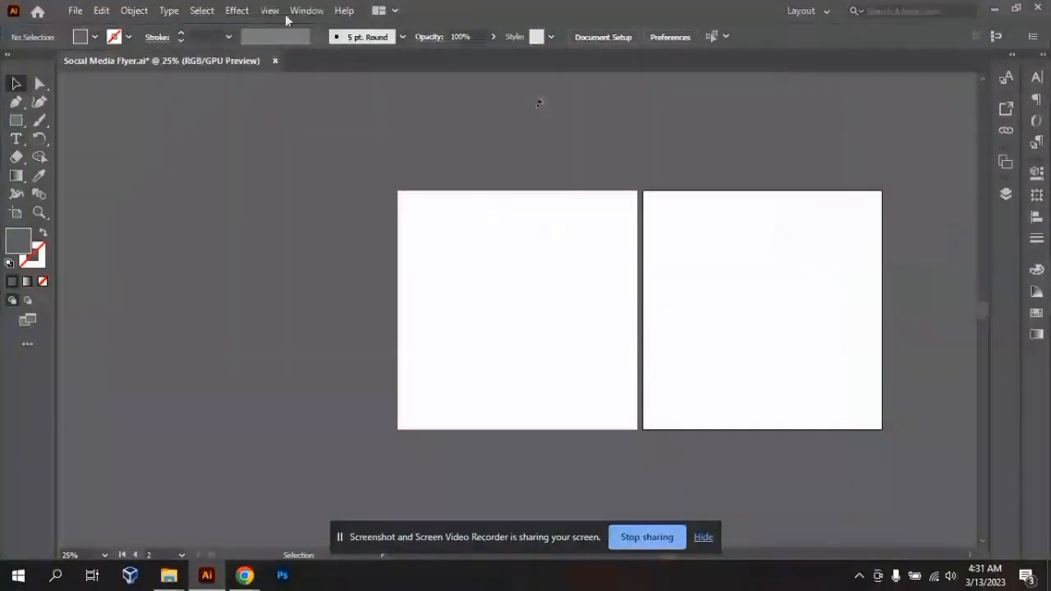
click(303, 12)
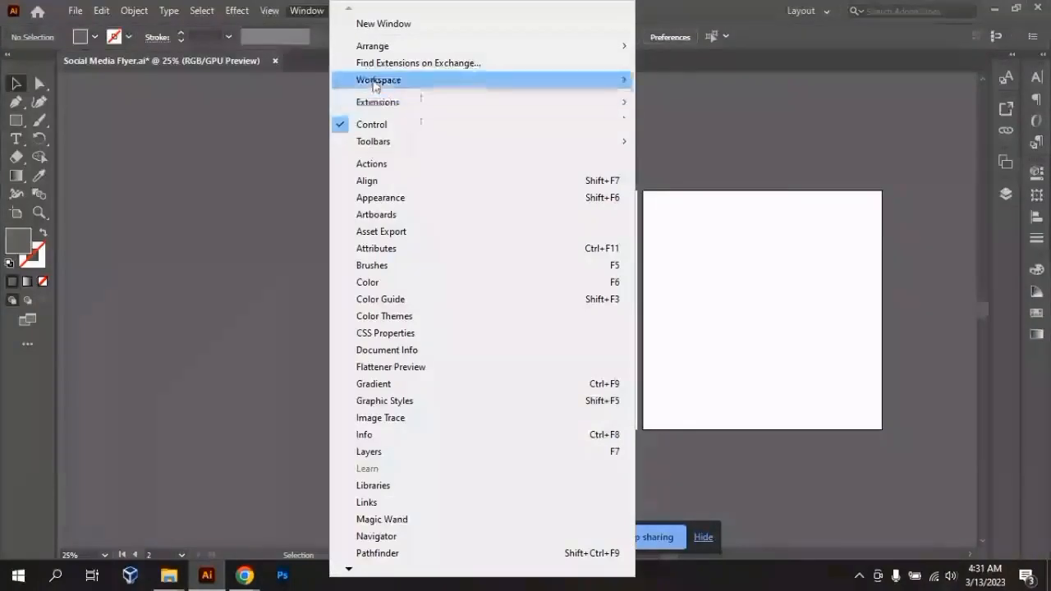
mouse_move(382, 84)
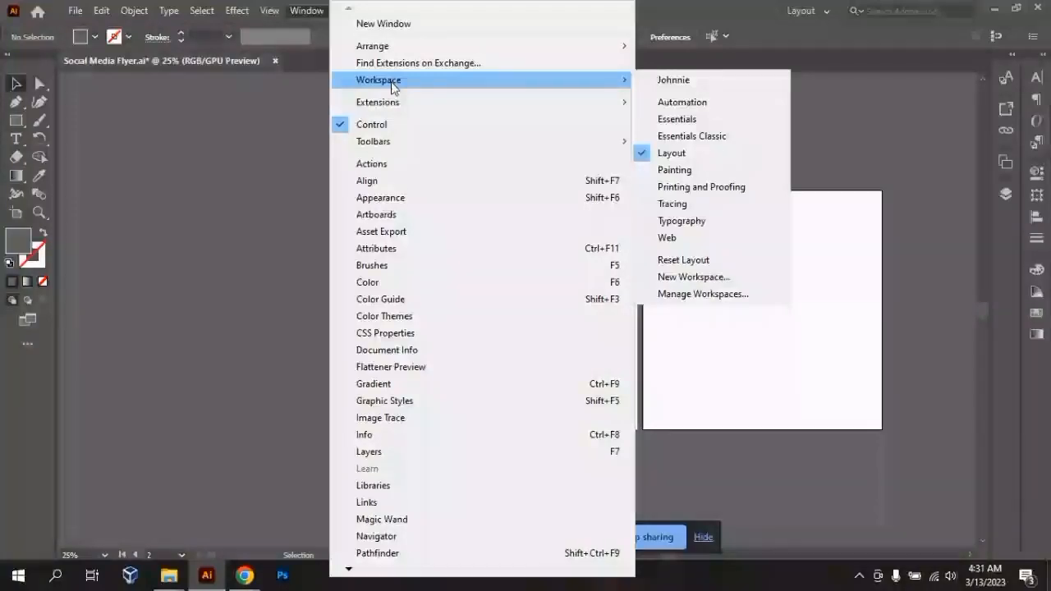
click(847, 209)
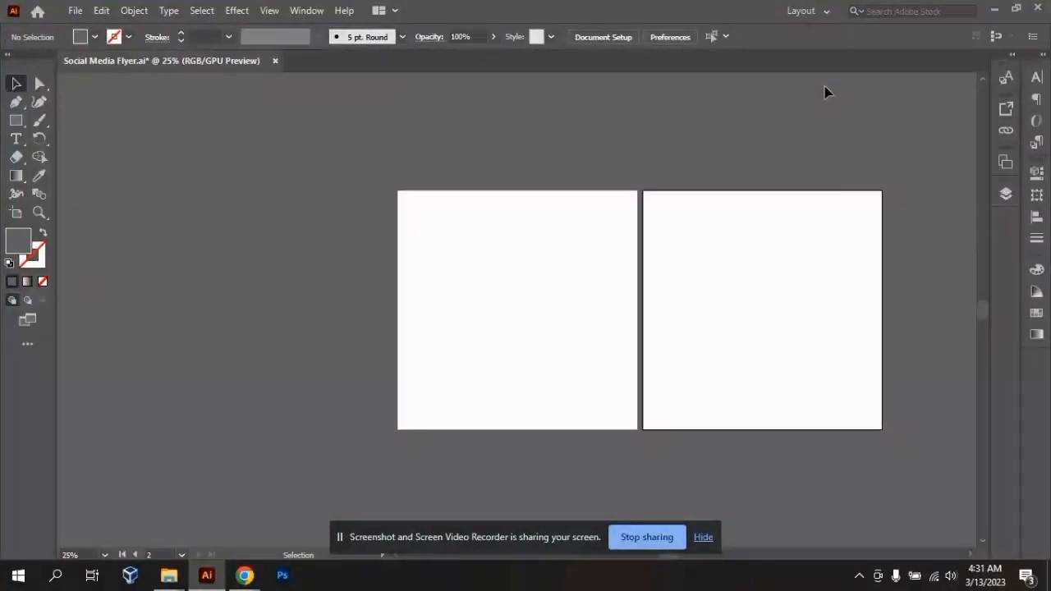
click(827, 11)
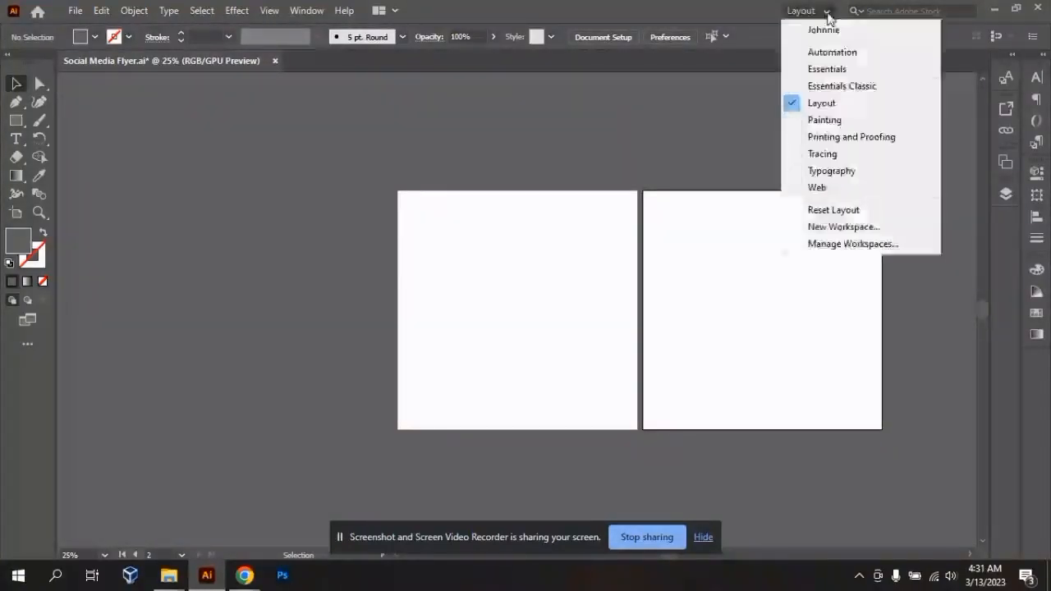
click(852, 234)
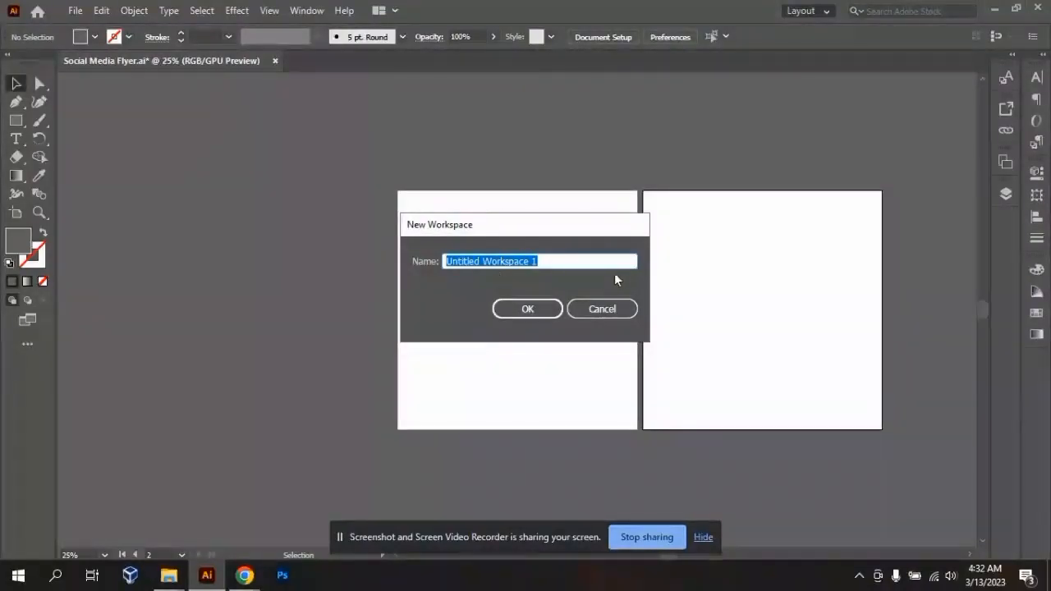
click(615, 309)
- Switch from the Layout workspace to the saved custom workspace
click(814, 16)
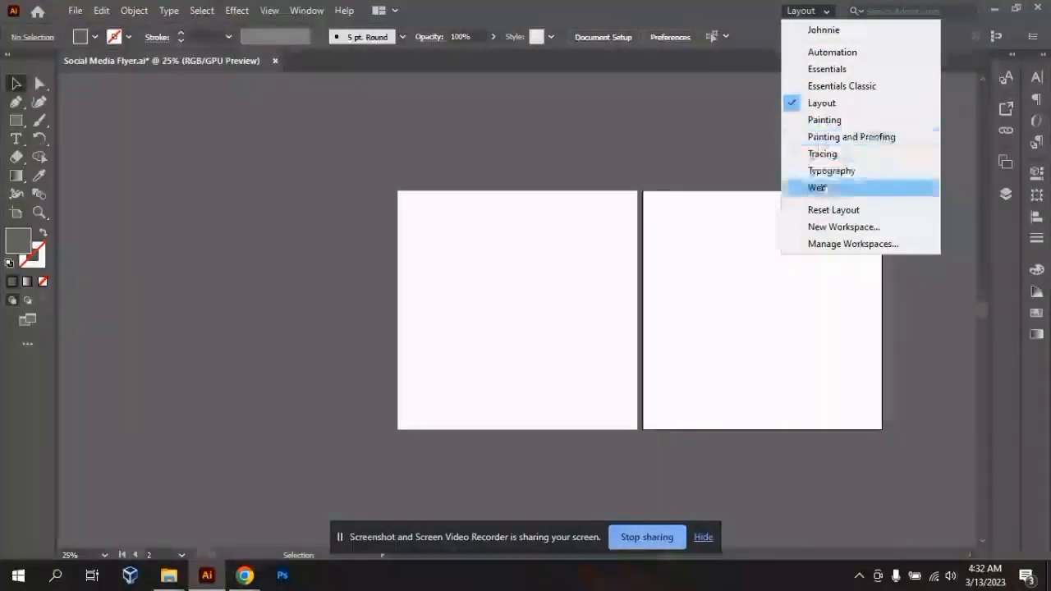
click(873, 236)
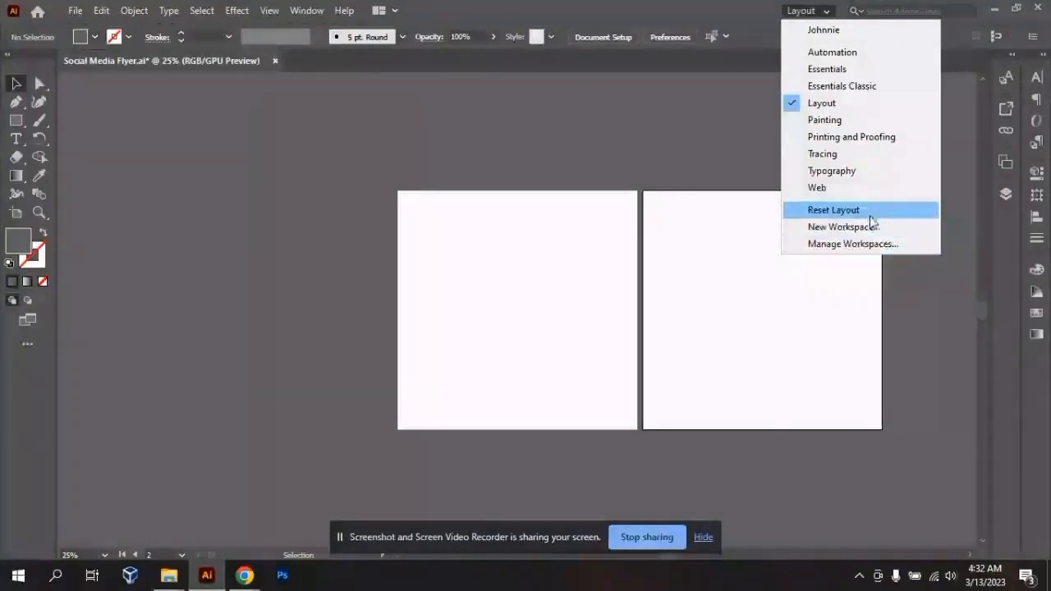
click(804, 32)
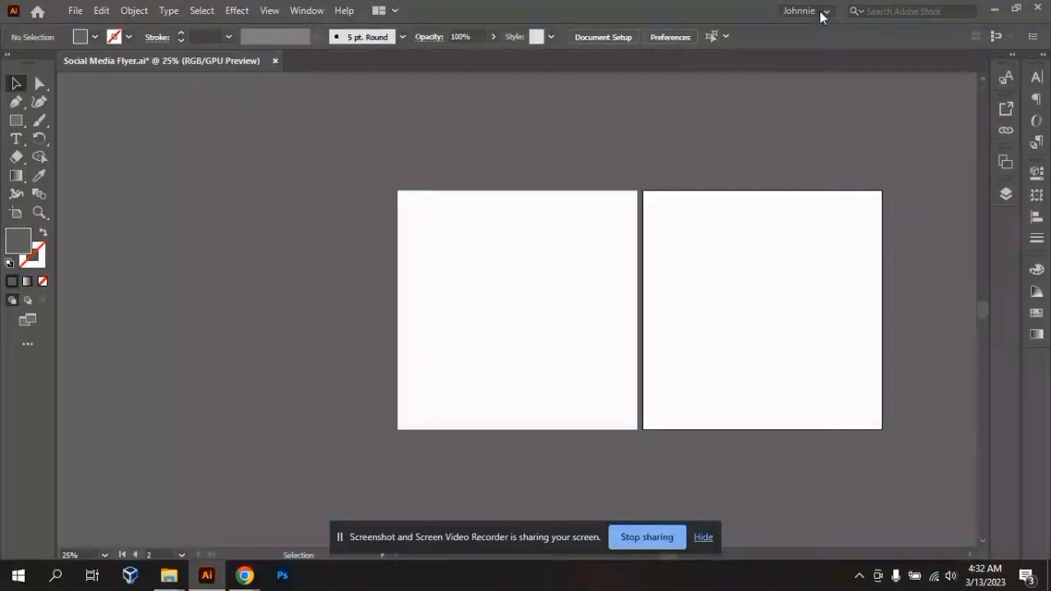
- Switch from the custom workspace back to the Layout workspace
click(822, 13)
click(819, 12)
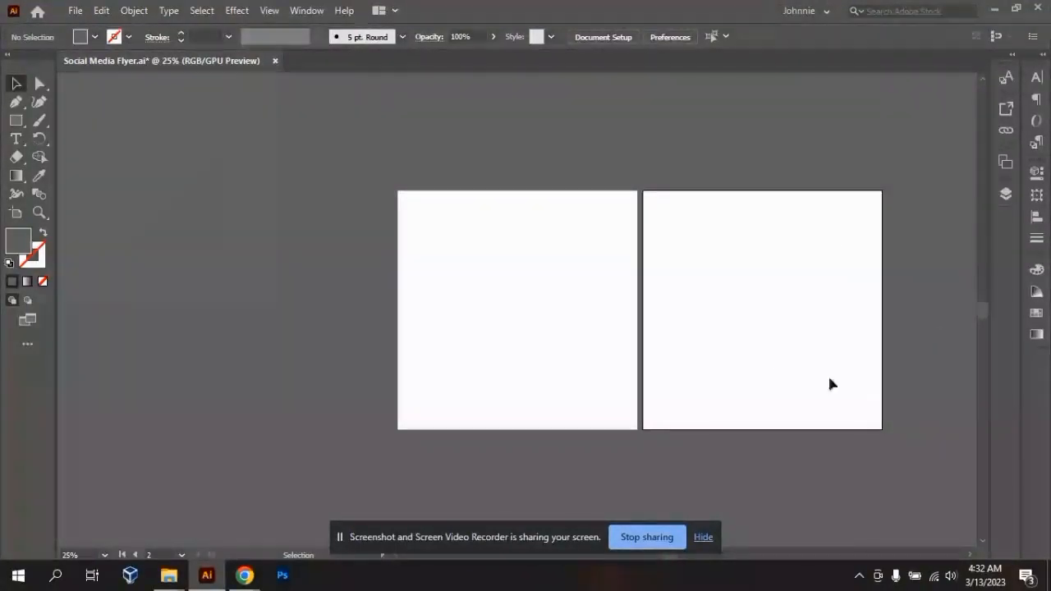
click(825, 14)
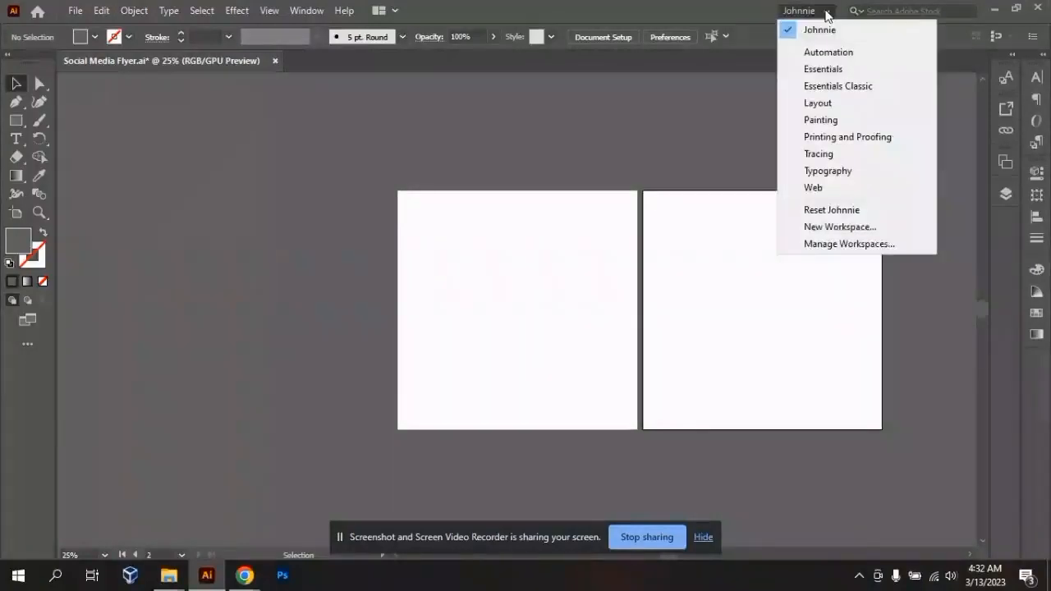
click(807, 106)
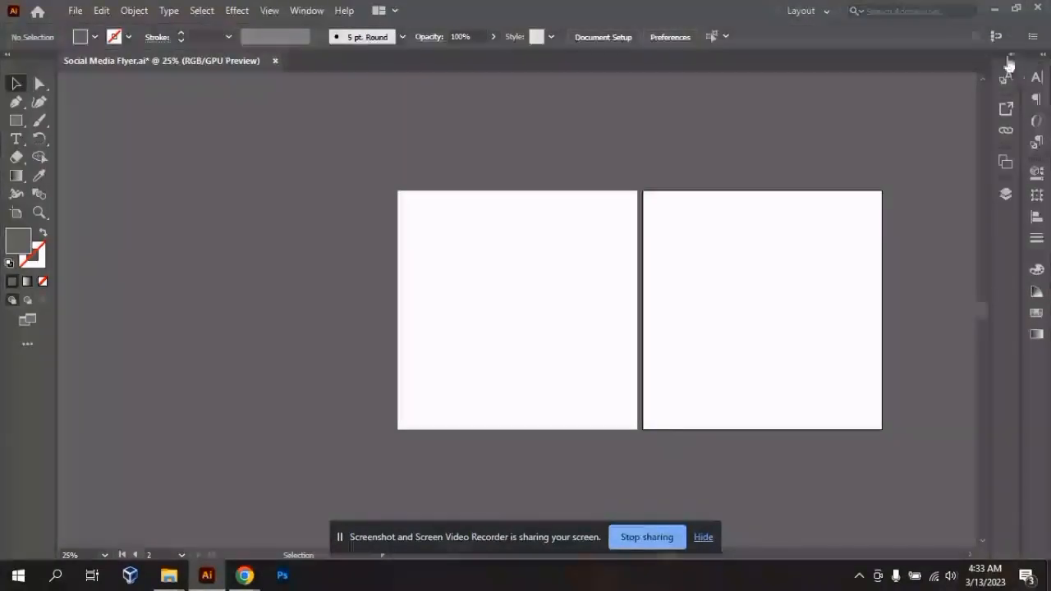
- Switch the interface to the Tracing workspace
click(827, 12)
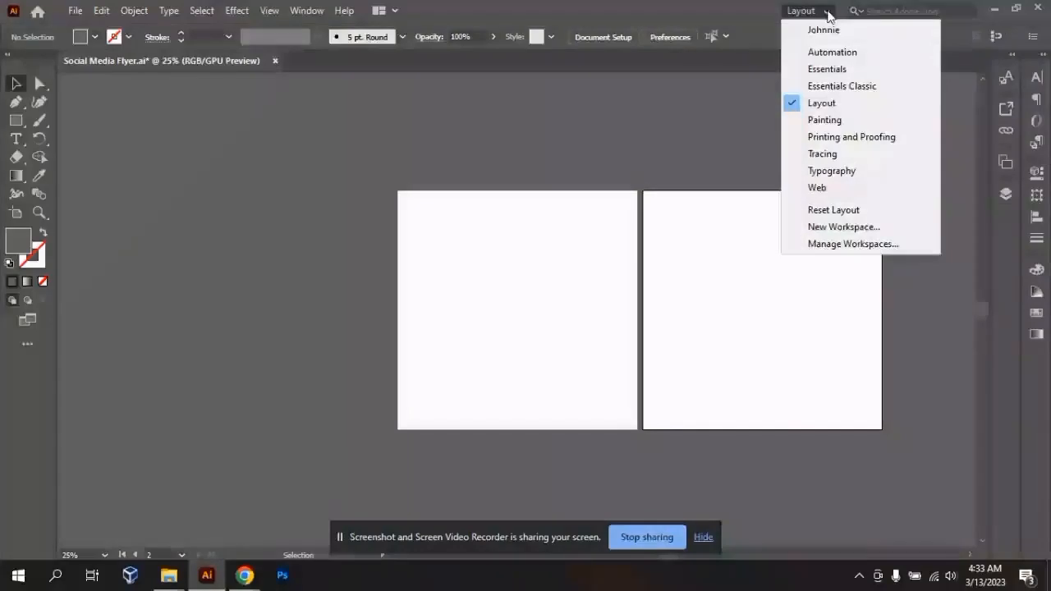
click(561, 168)
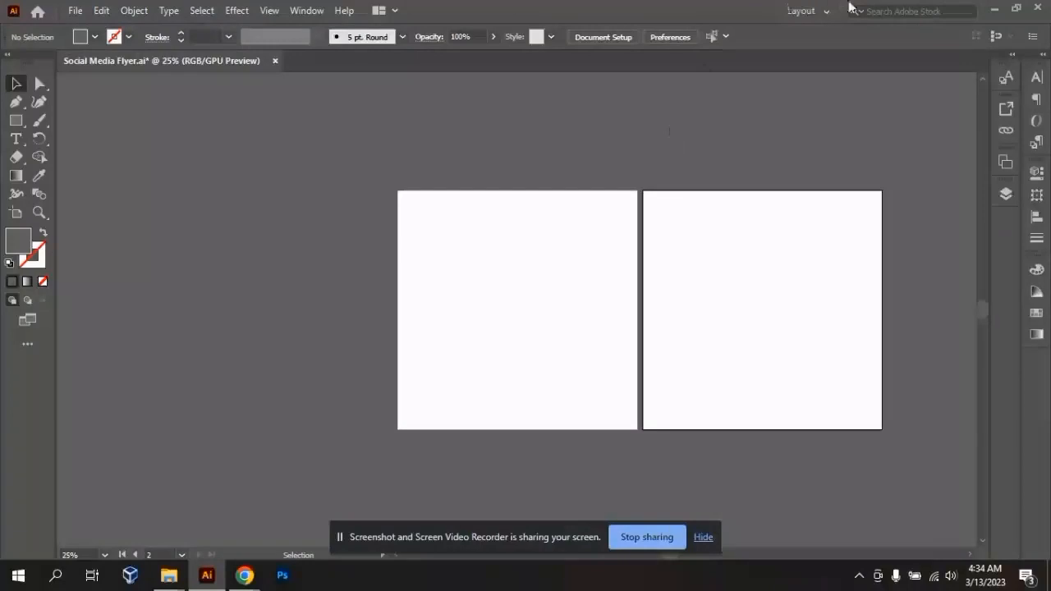
click(824, 10)
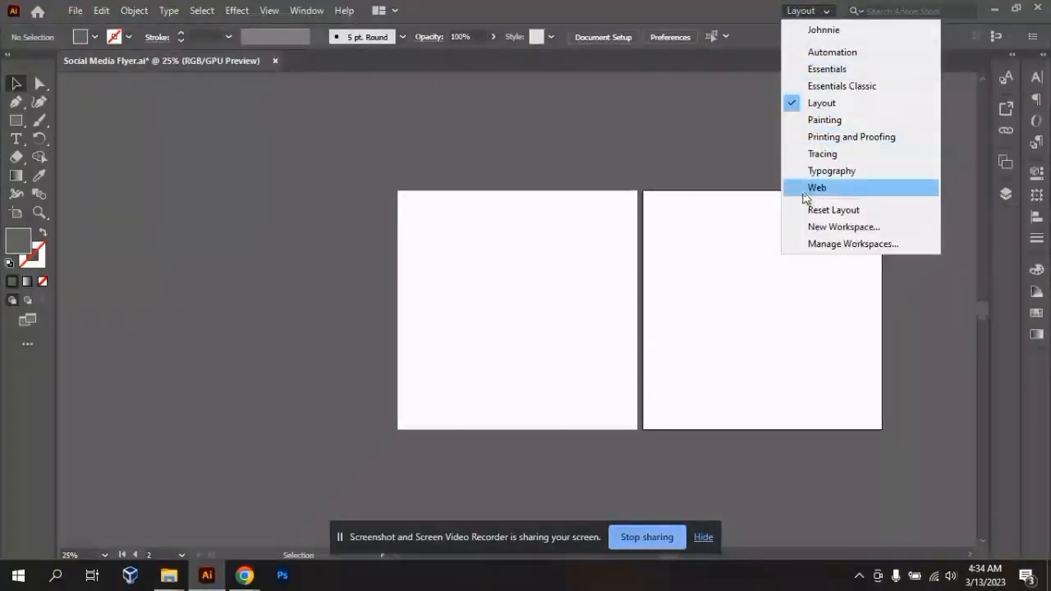
click(821, 159)
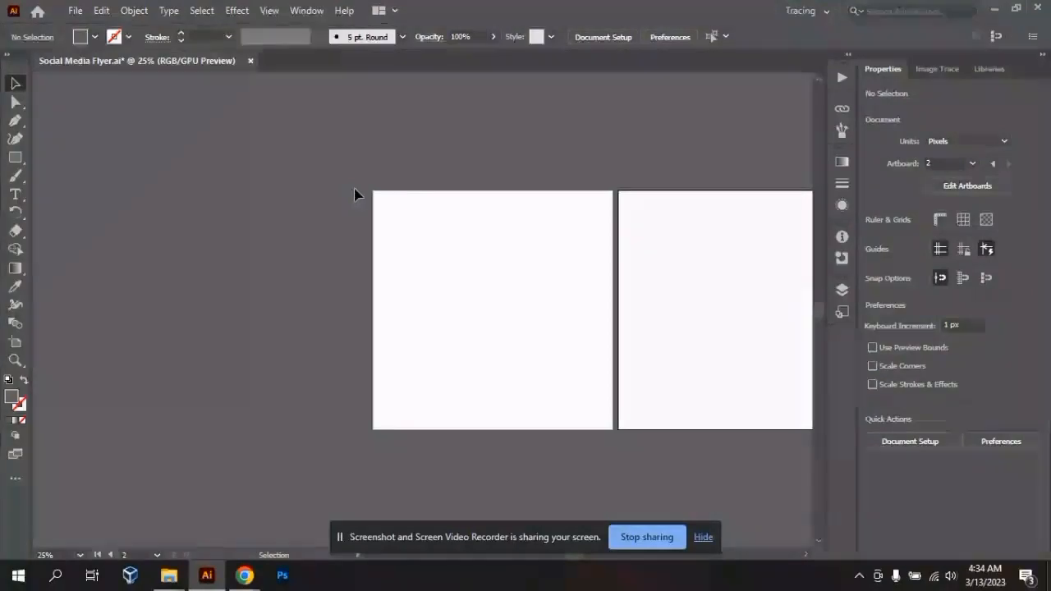
- Look through the Properties, Image Trace and Libraries panels of the Tracing workspace
click(941, 75)
click(900, 77)
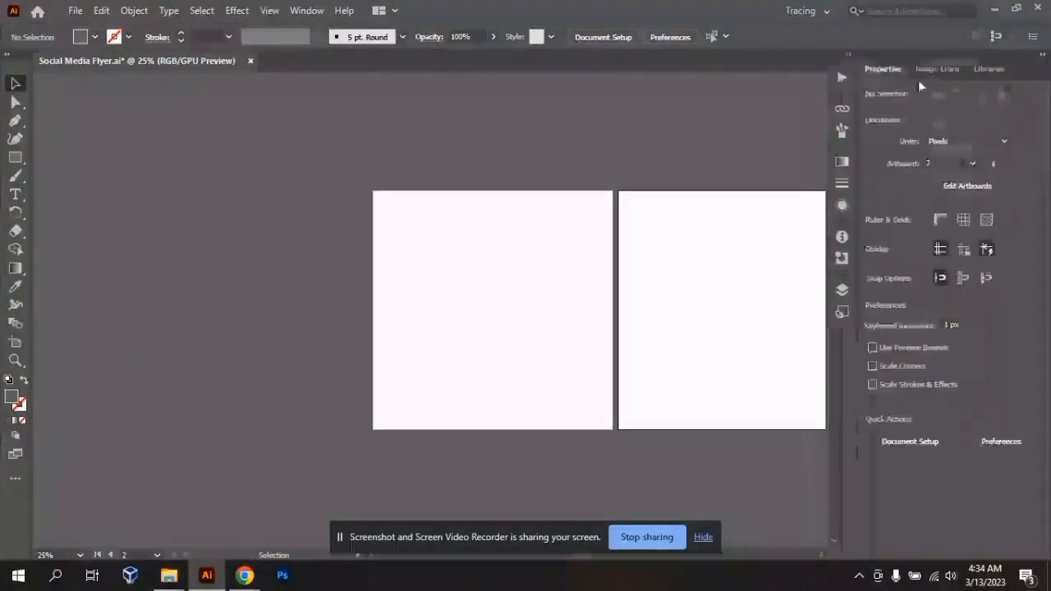
click(1002, 73)
click(933, 73)
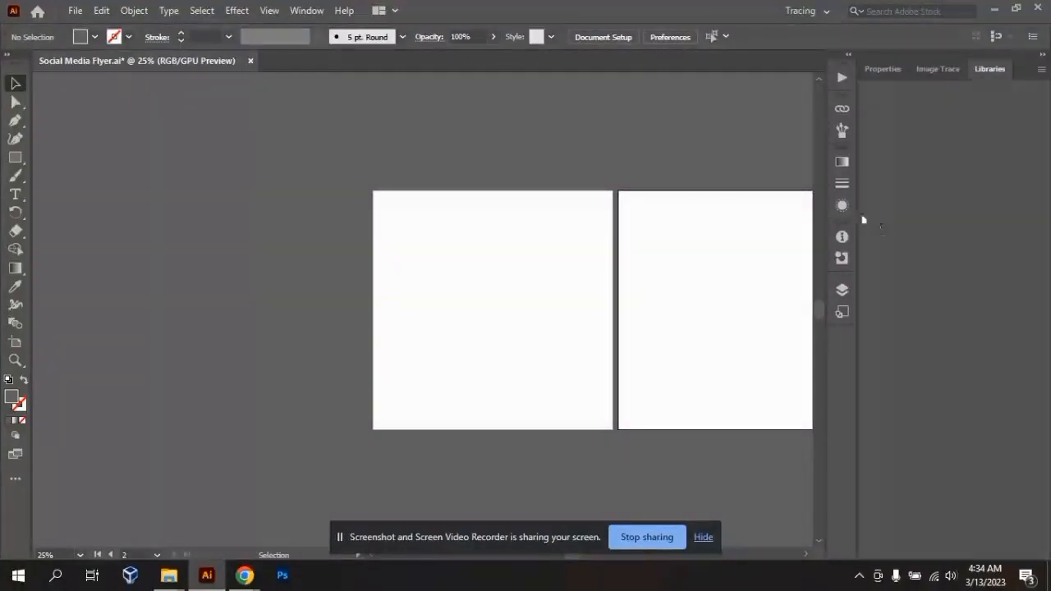
- Open the Variables panel and close its floating panel group again
click(315, 10)
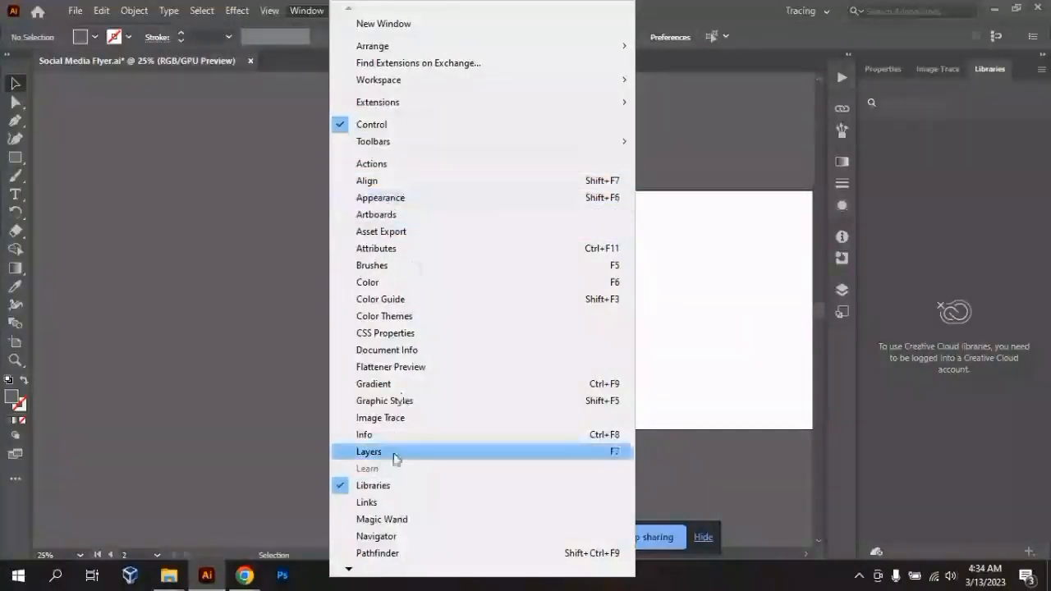
mouse_move(348, 570)
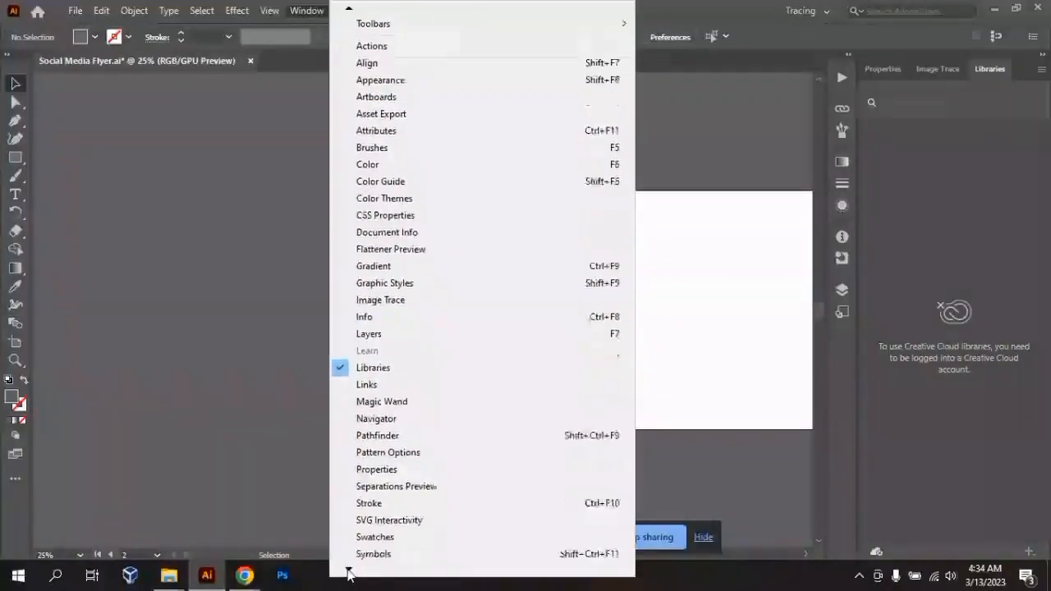
click(355, 550)
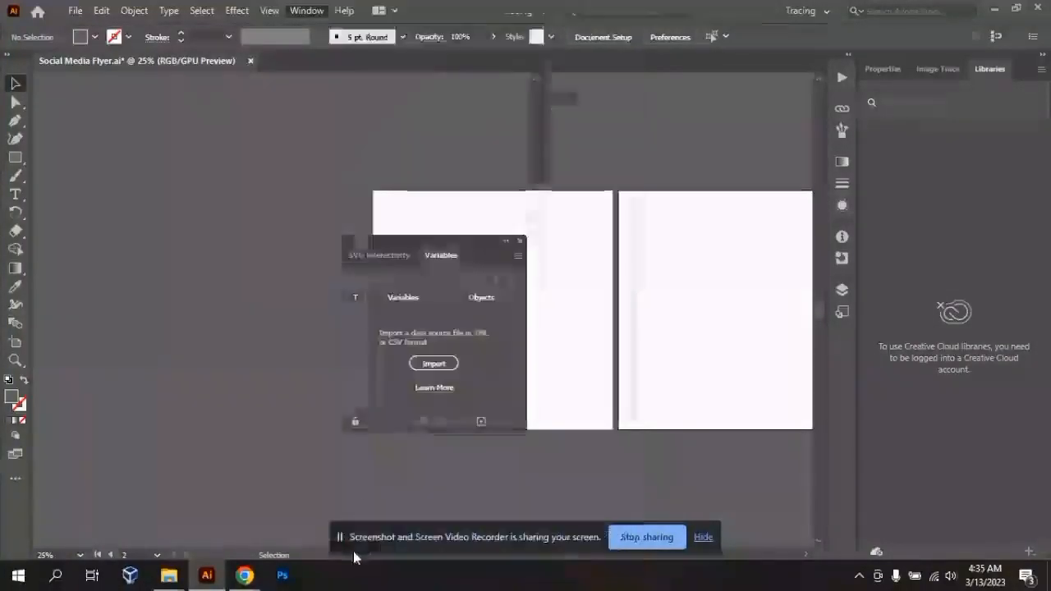
click(520, 241)
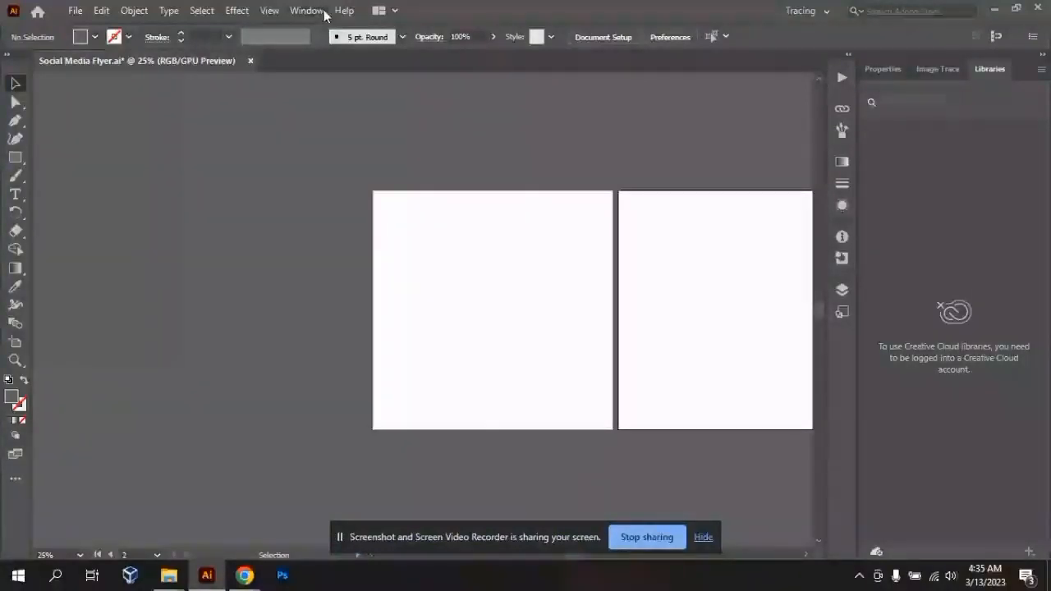
- Open the Character panel and detach it from the Paragraph and OpenType group, placing it beside the first artboard
click(324, 12)
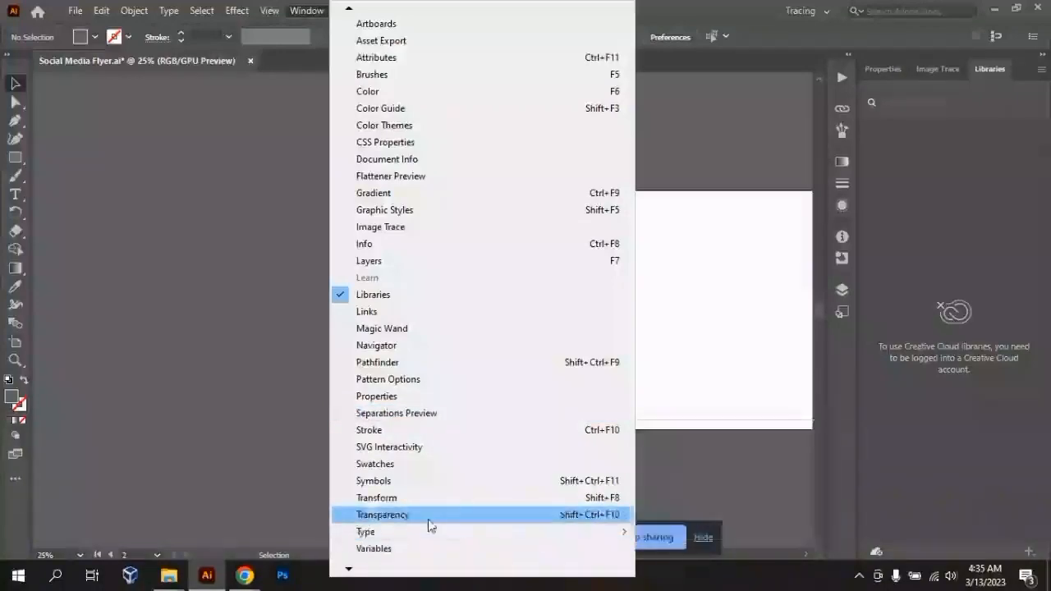
mouse_move(431, 534)
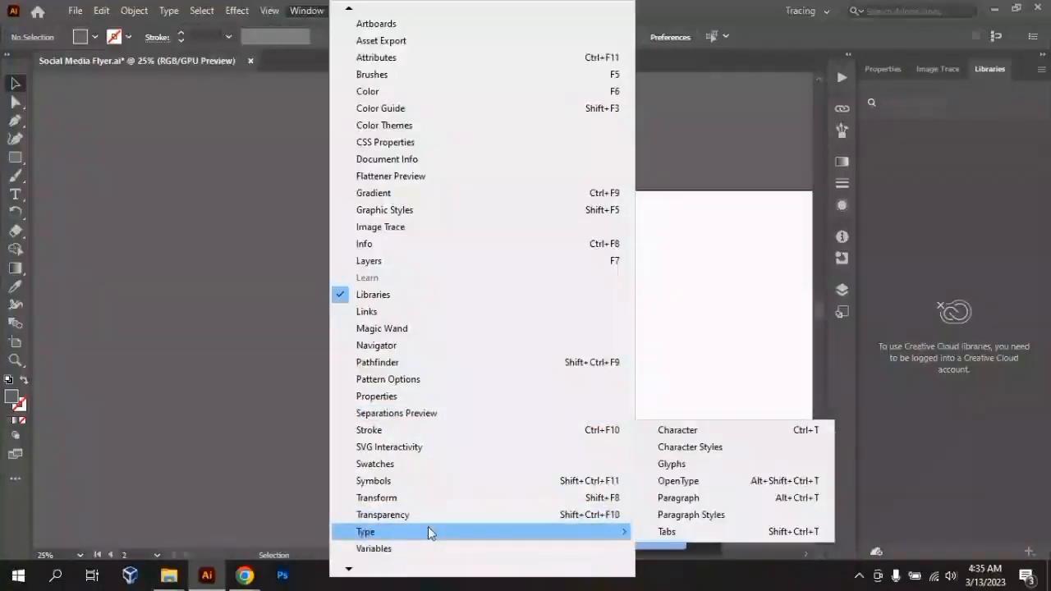
click(689, 432)
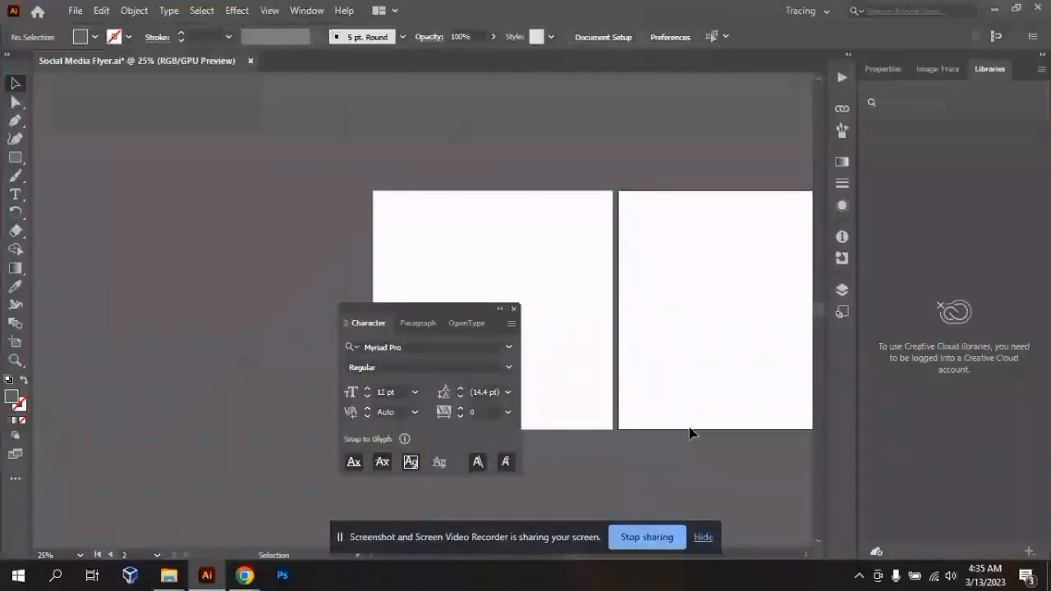
drag(378, 317, 192, 234)
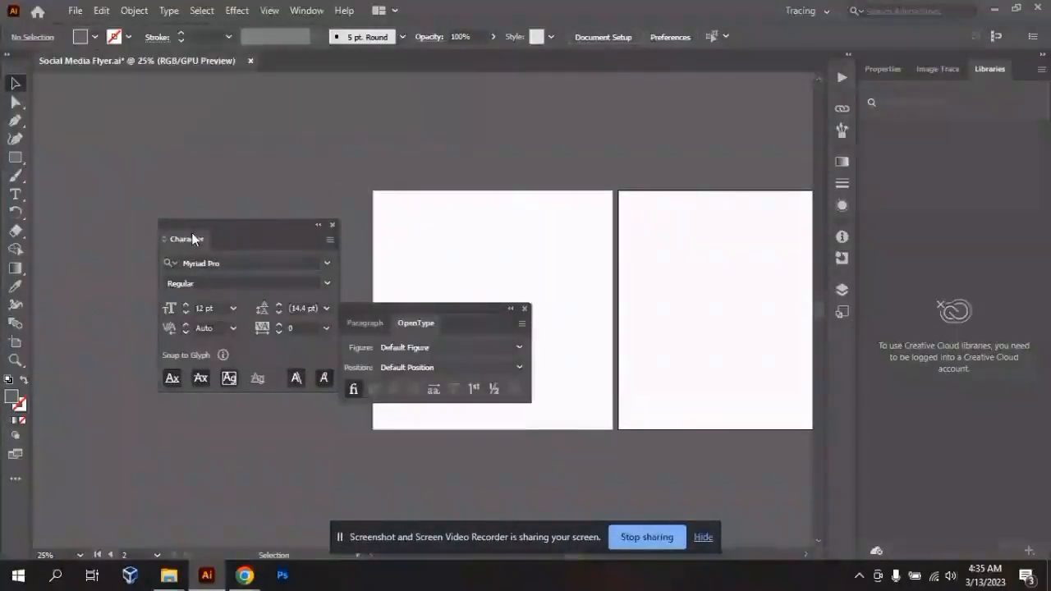
- Return from the Tracing workspace to the Layout workspace
click(812, 12)
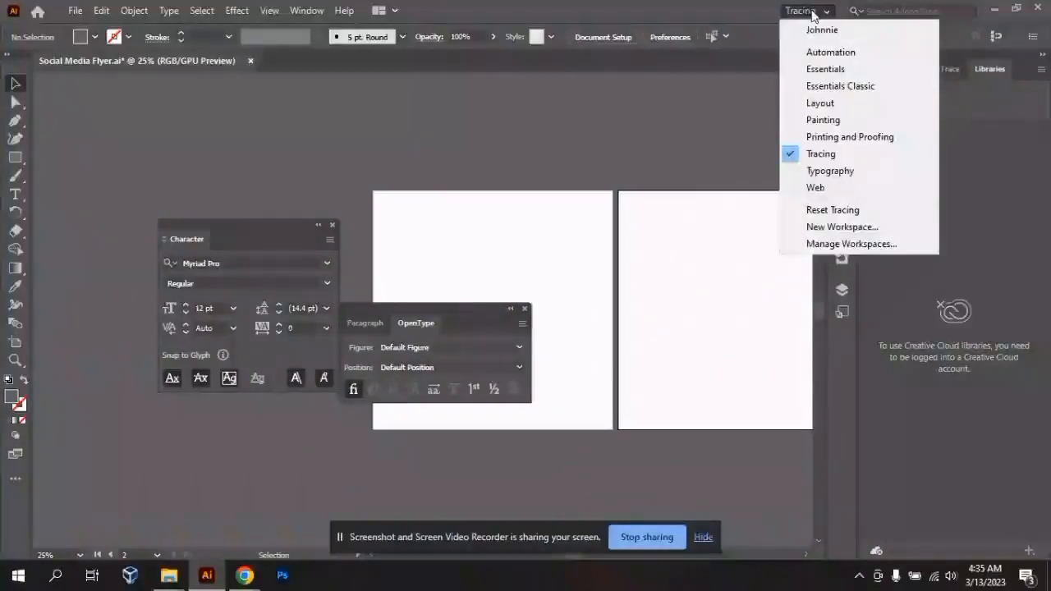
click(823, 103)
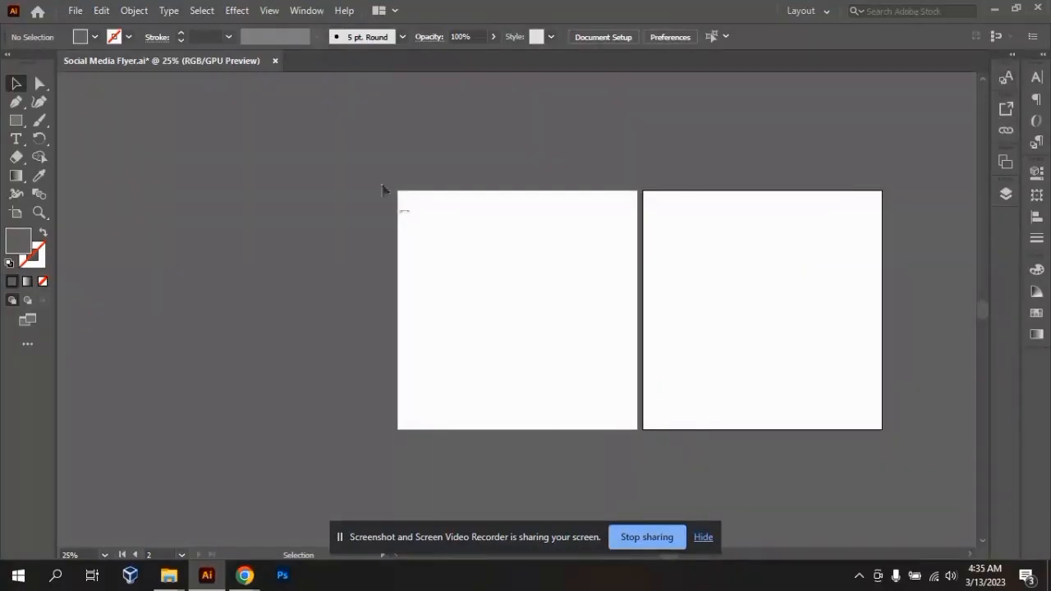
click(307, 11)
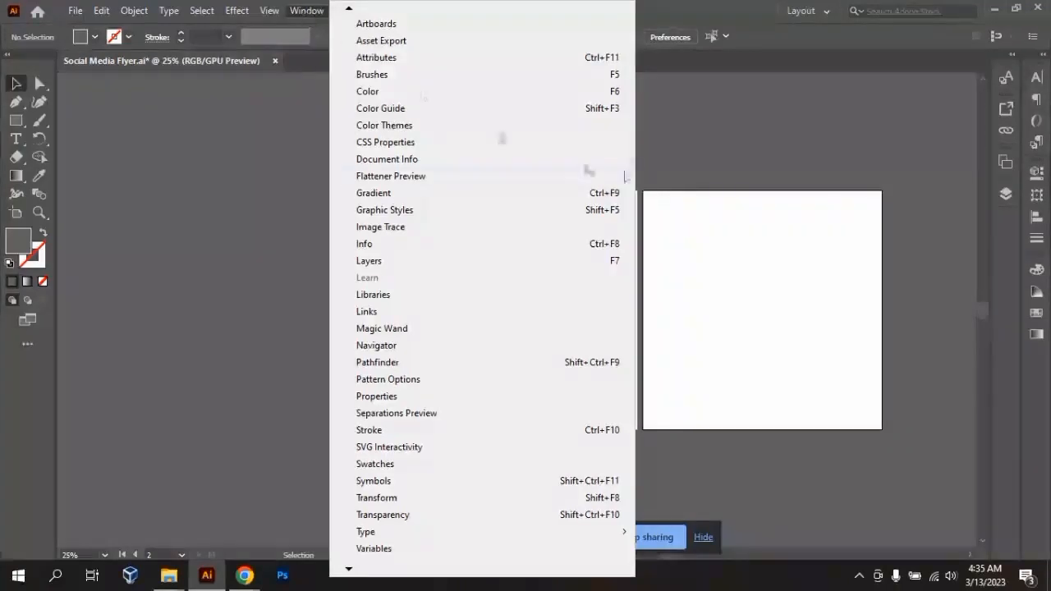
click(682, 159)
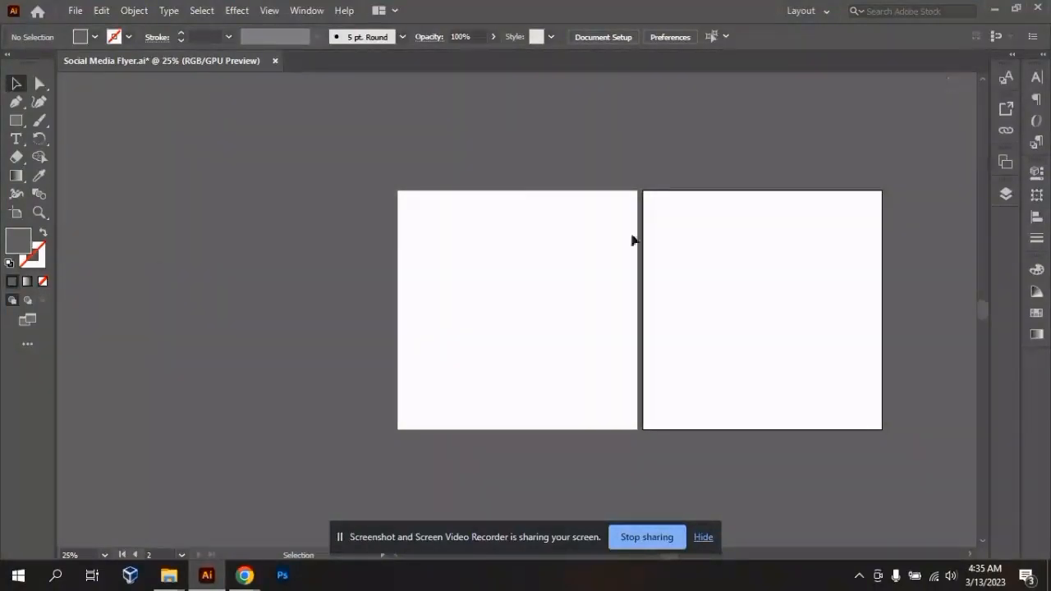
click(304, 12)
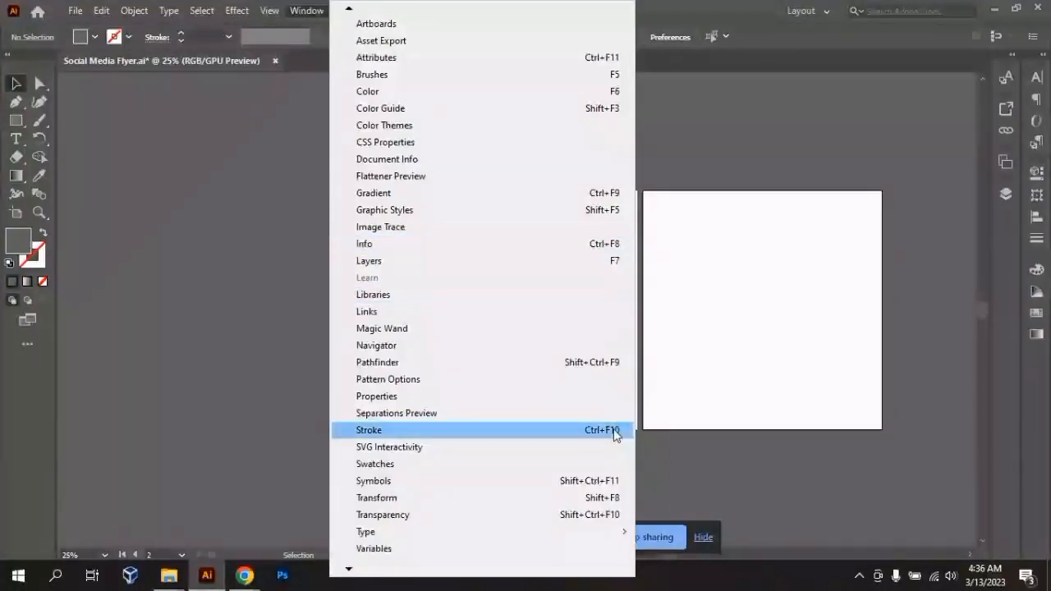
click(791, 196)
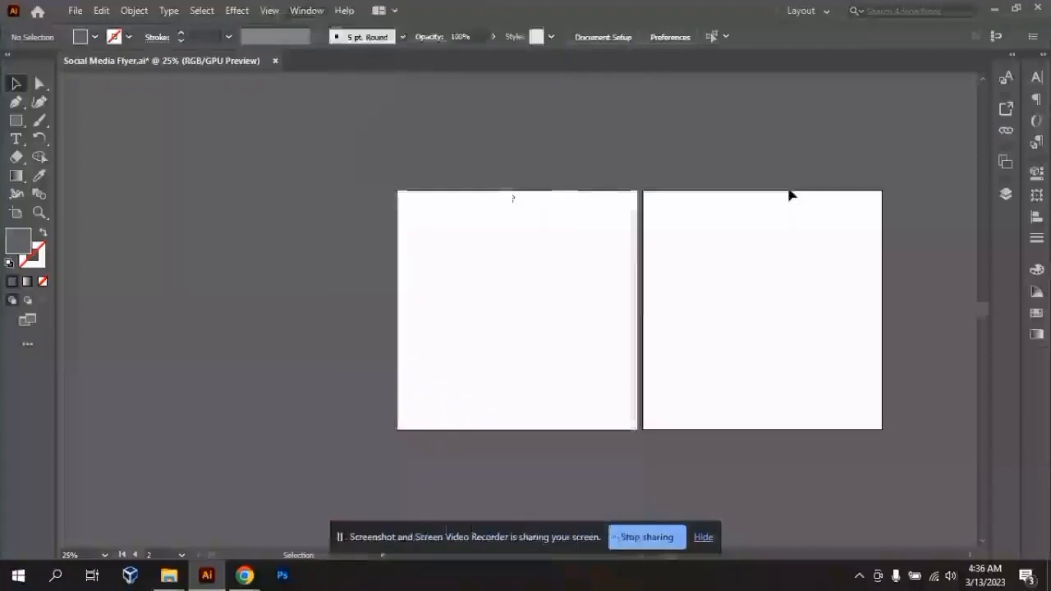
- Expand the docked column holding the Links, Artboards and Layers panels, and collapse it back to icons
click(1014, 63)
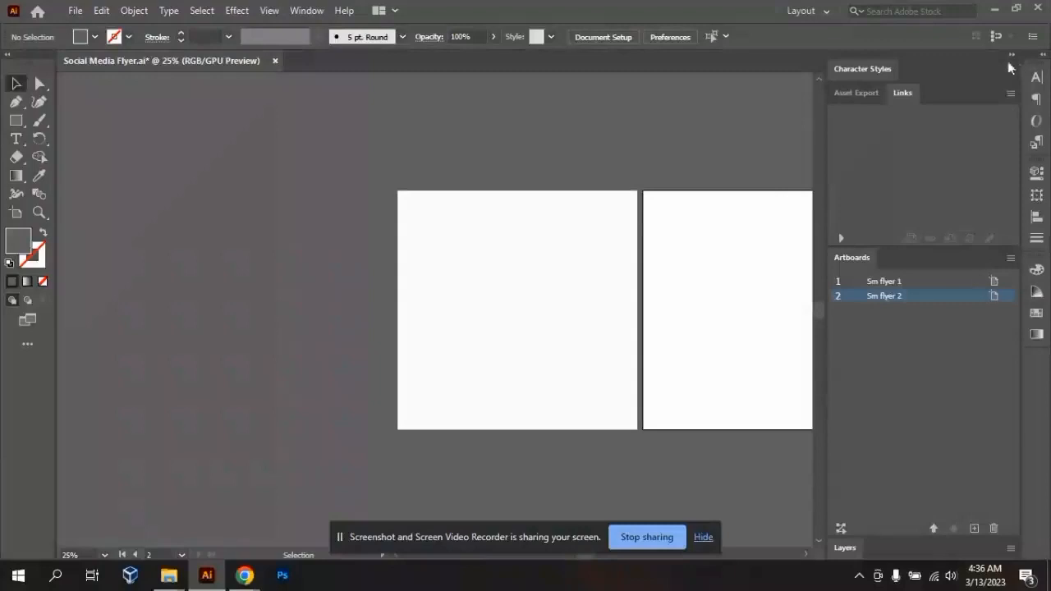
click(1012, 54)
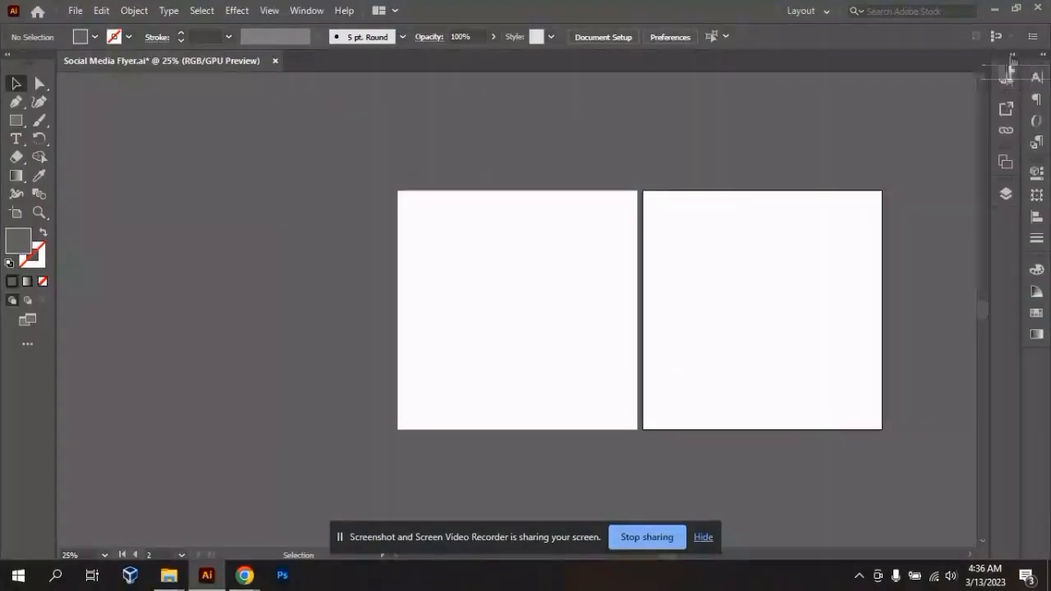
- Expand the docked column holding Character Styles, Links and Artboards, and bring the Asset Export panel into view
click(1005, 81)
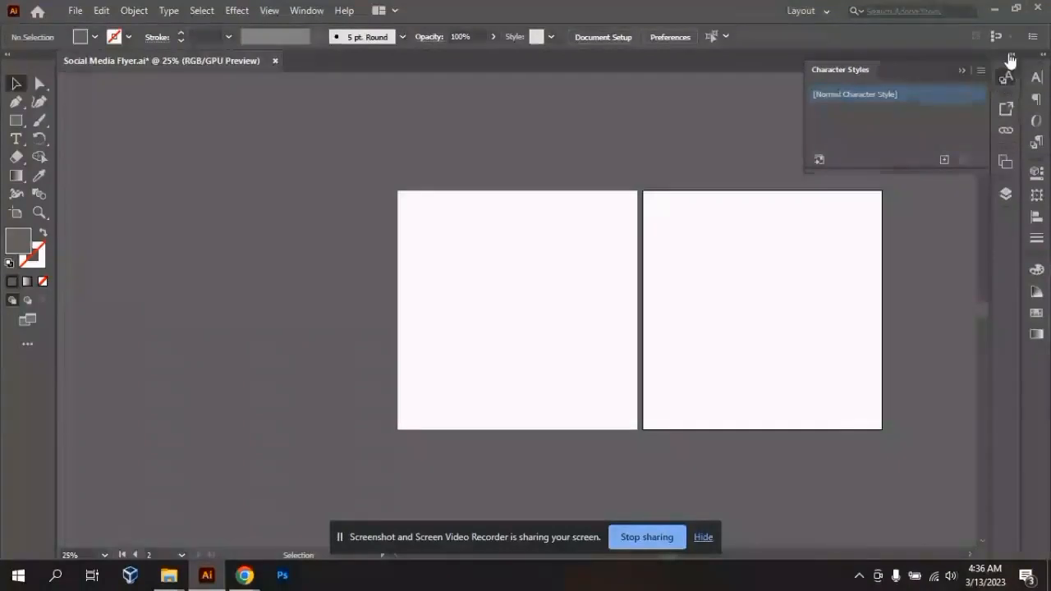
click(1011, 56)
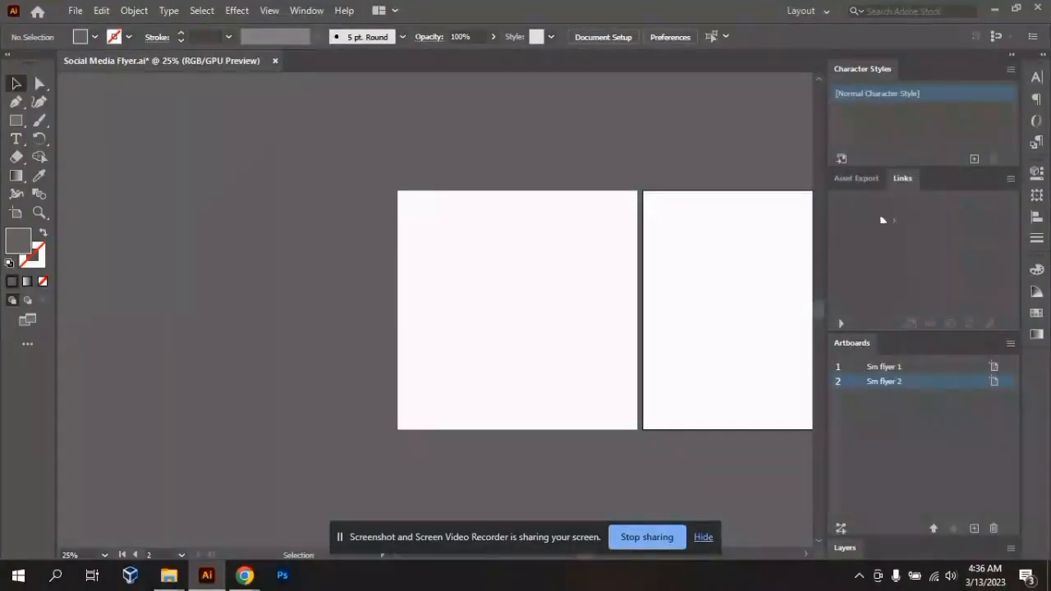
click(851, 178)
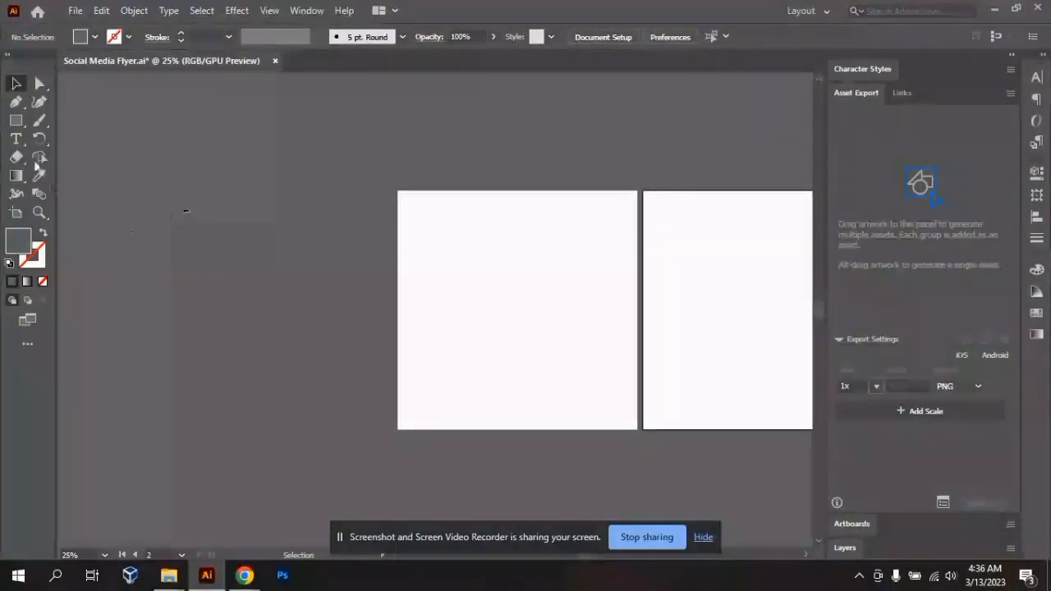
- Draw a tall, narrow rectangle on the empty canvas beside the first artboard and fill it with the yellow swatch
click(16, 121)
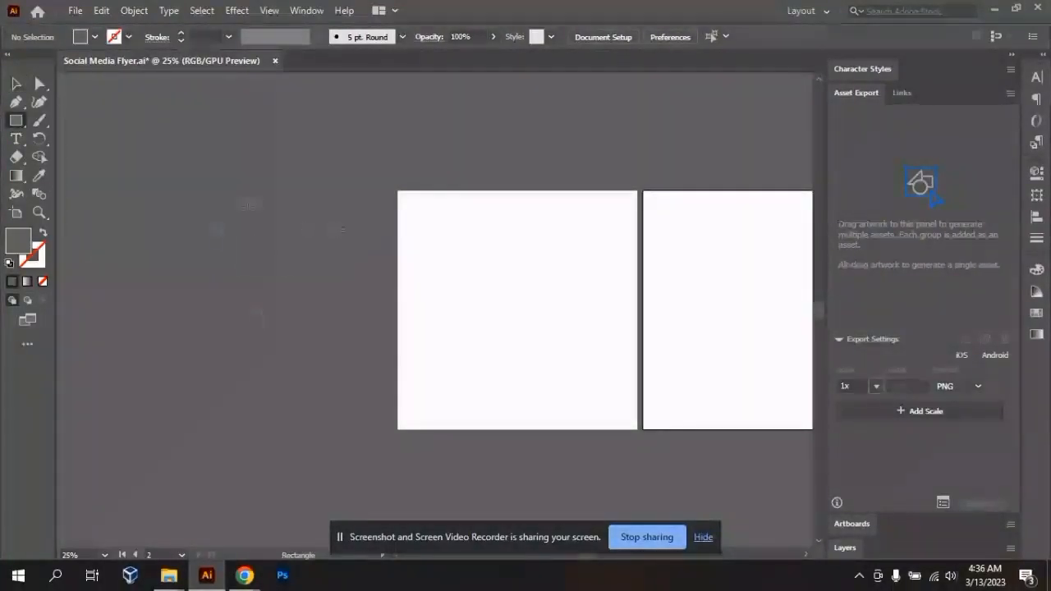
drag(212, 223, 261, 400)
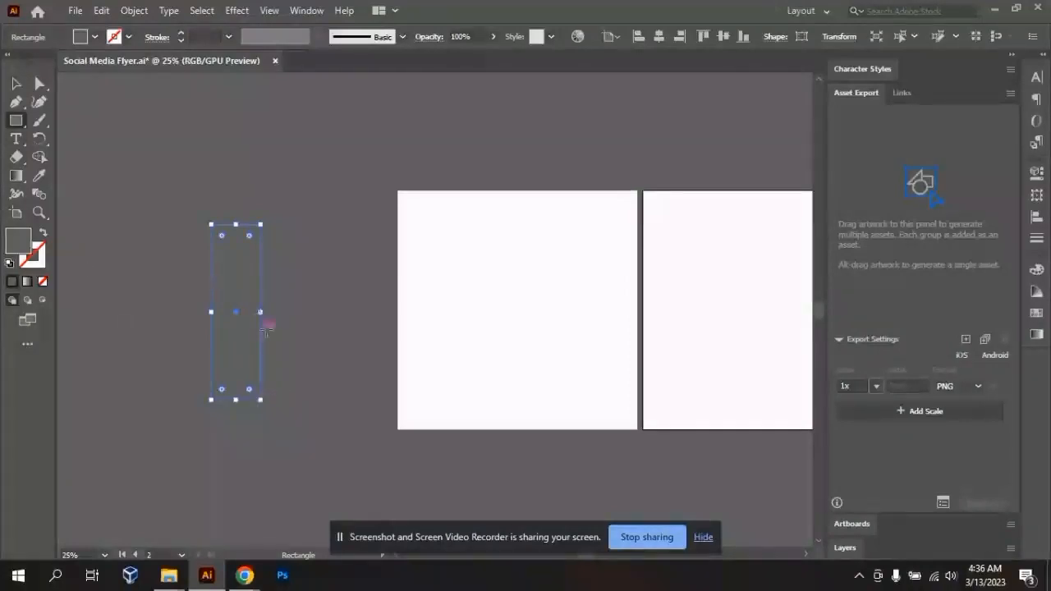
click(95, 37)
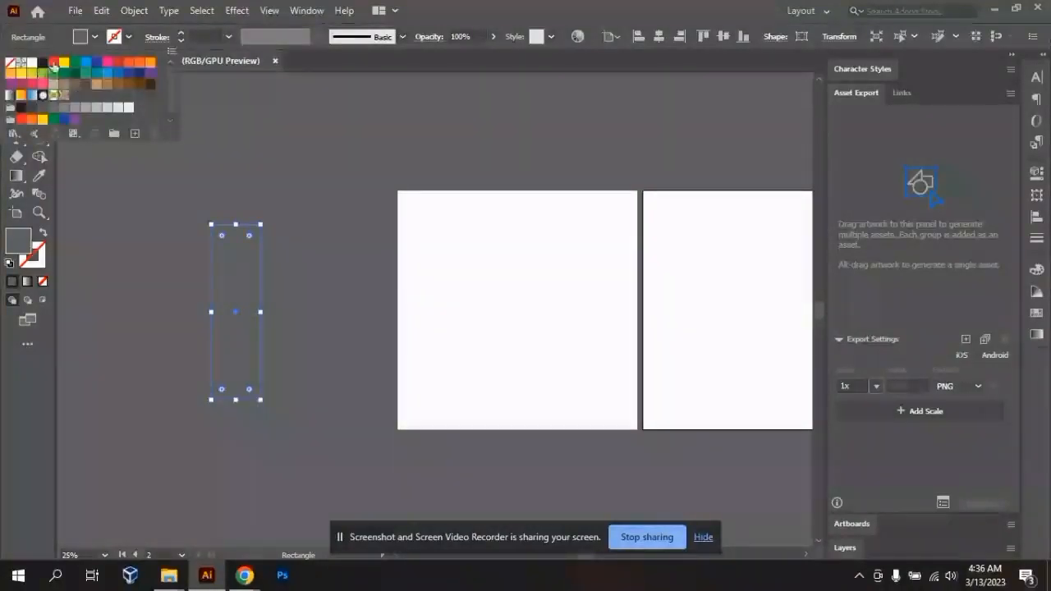
click(64, 63)
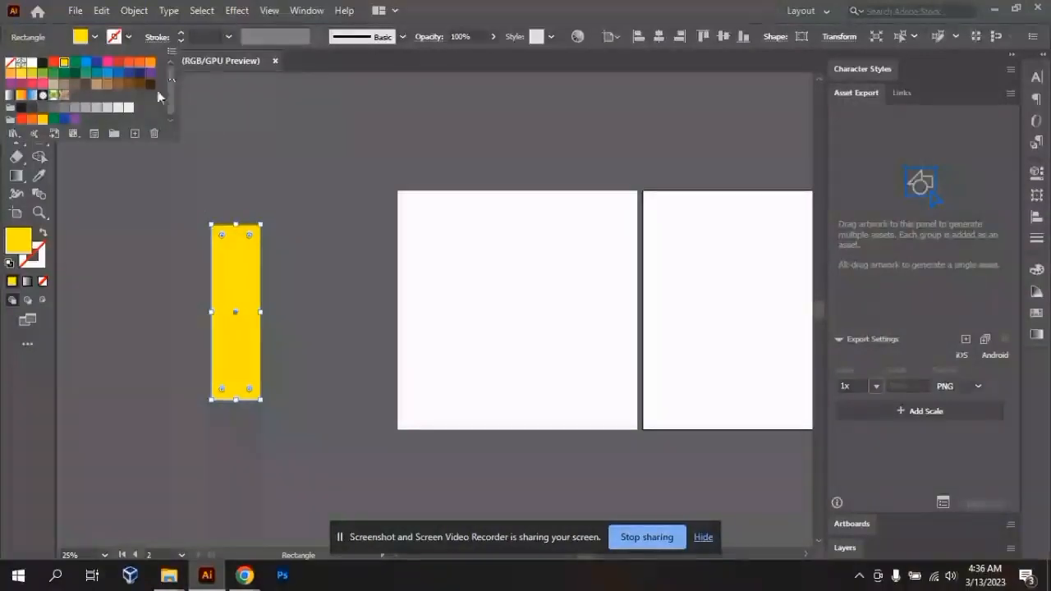
click(65, 351)
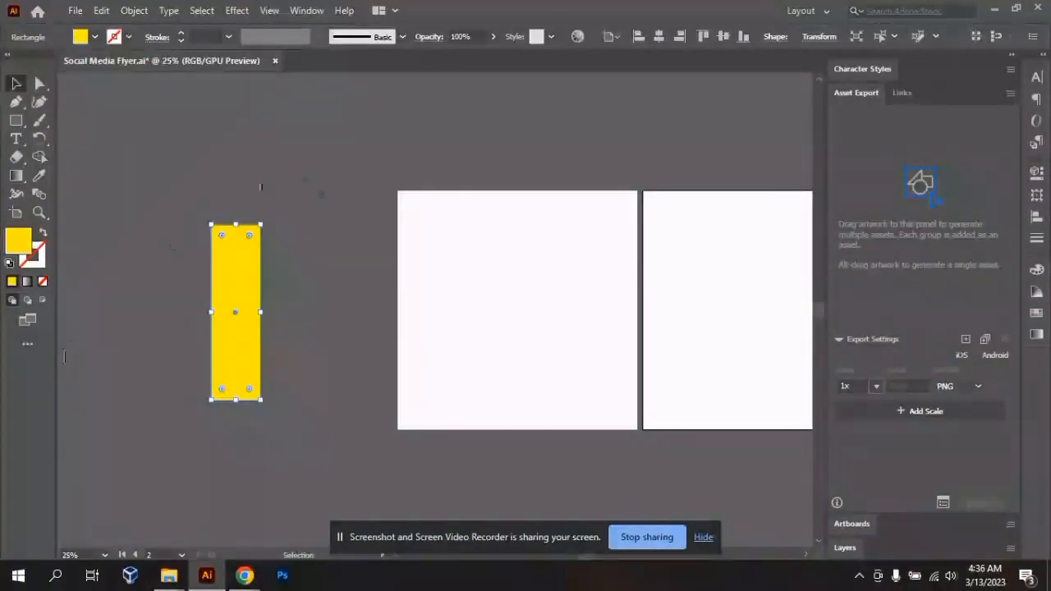
- Duplicate the yellow rectangle so that two upright bars stand side by side beside the first artboard
click(166, 327)
drag(143, 297, 329, 348)
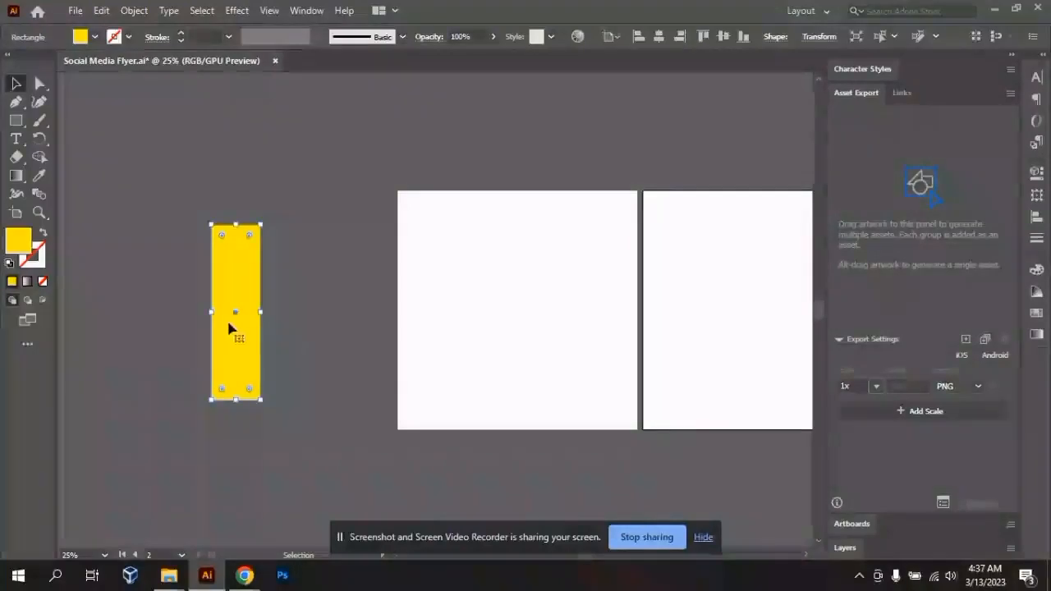
drag(230, 311, 193, 296)
drag(343, 420, 124, 211)
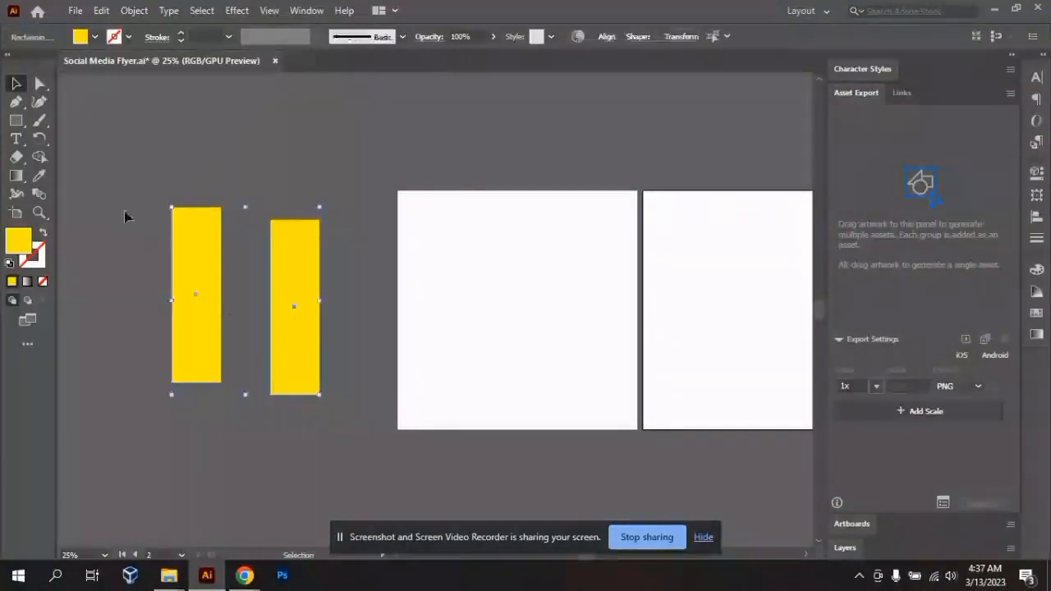
click(159, 404)
- Reflect the left yellow rectangle across the horizontal axis
click(191, 338)
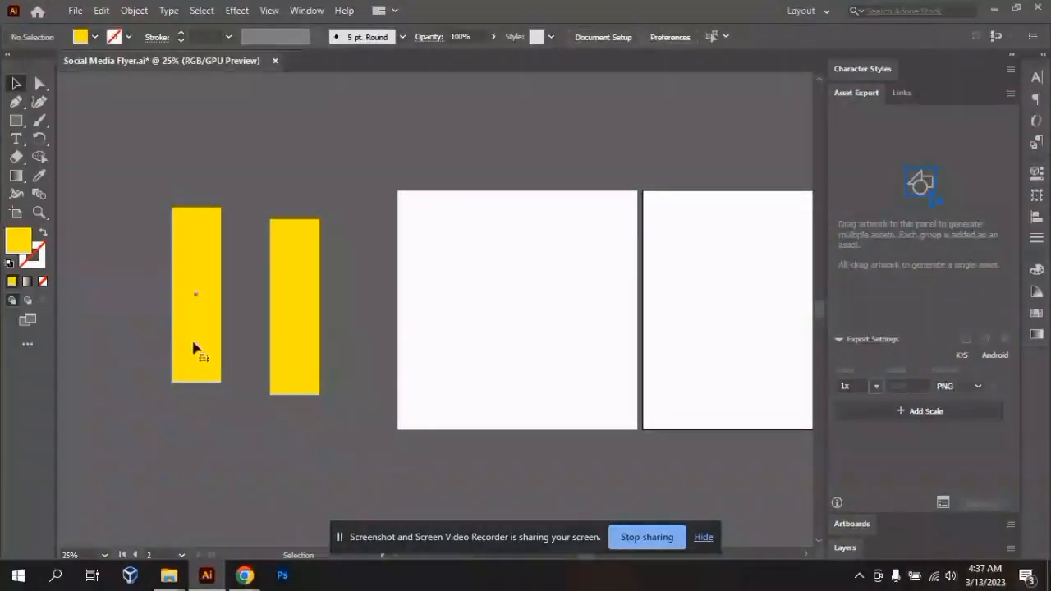
right_click(191, 338)
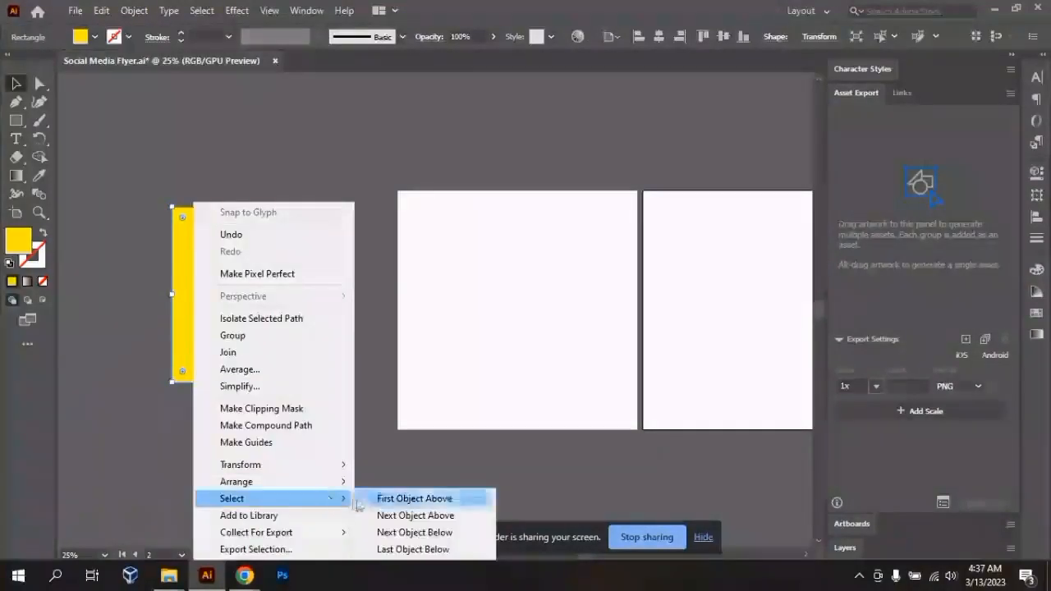
mouse_move(333, 467)
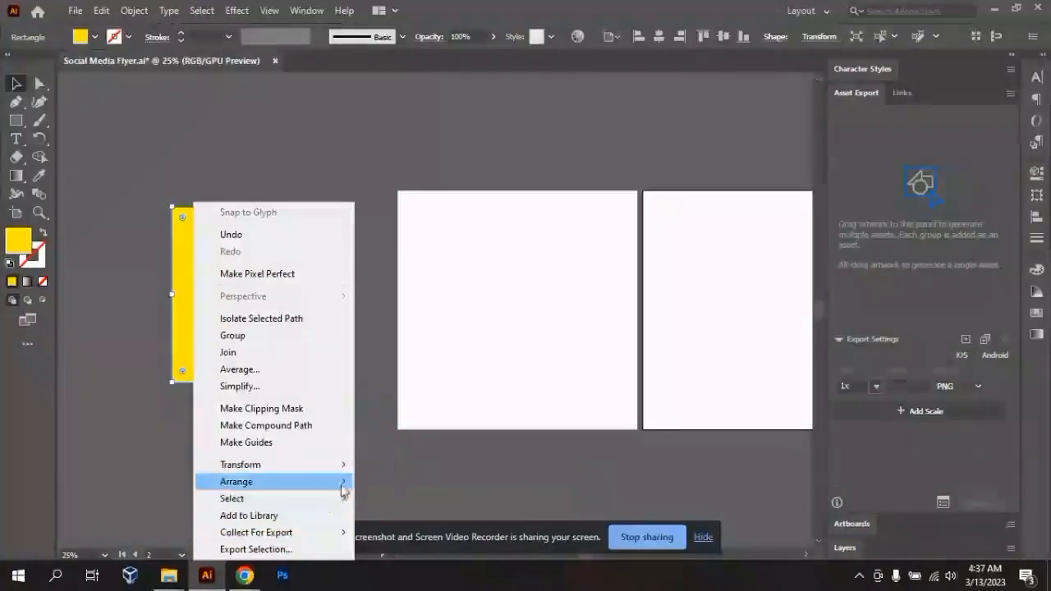
click(423, 387)
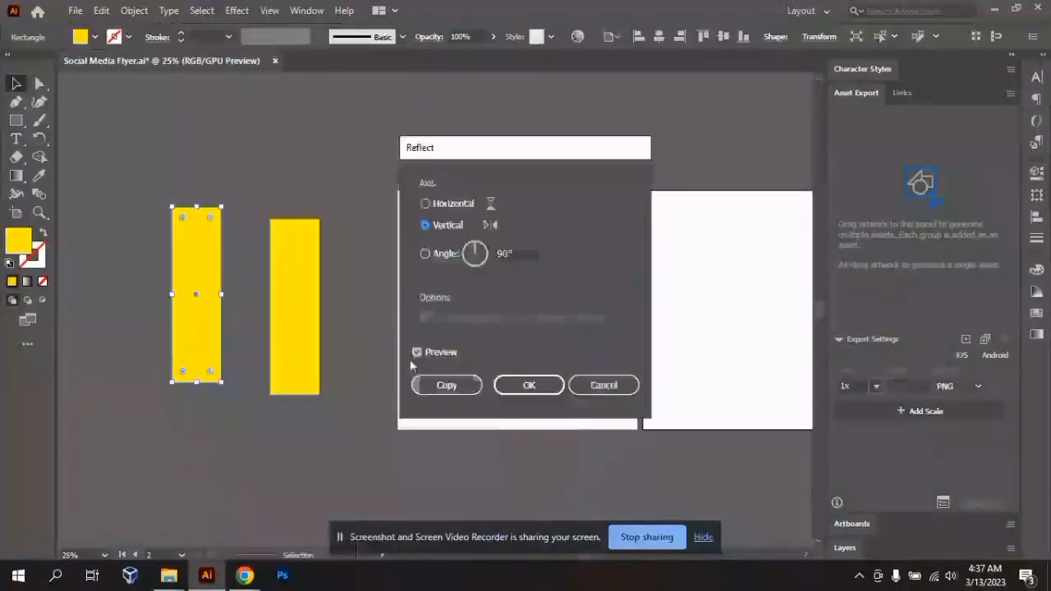
click(459, 204)
click(526, 388)
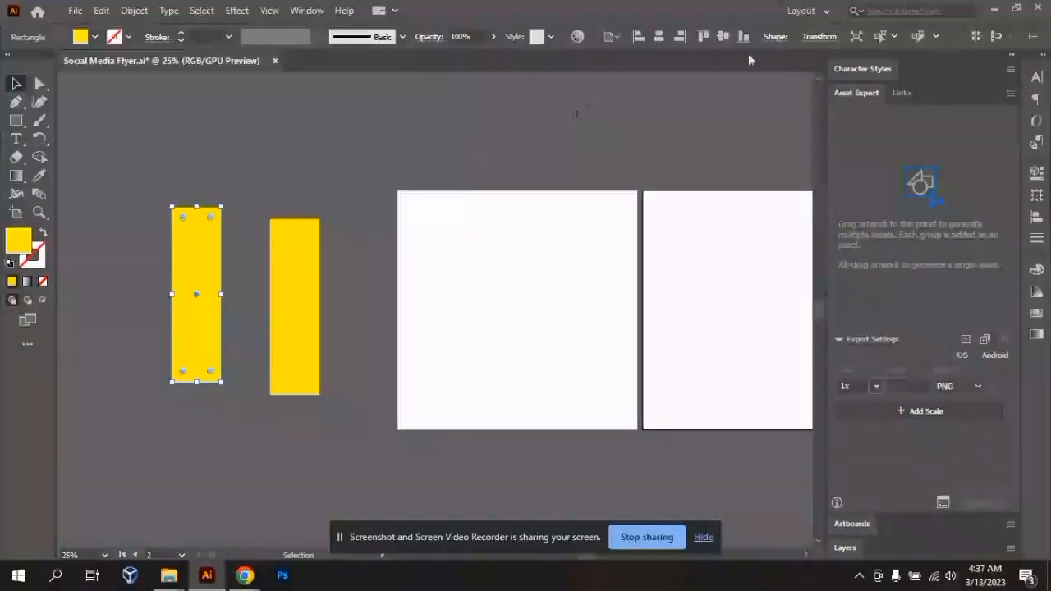
- Reflect the left yellow rectangle across the vertical axis
right_click(205, 294)
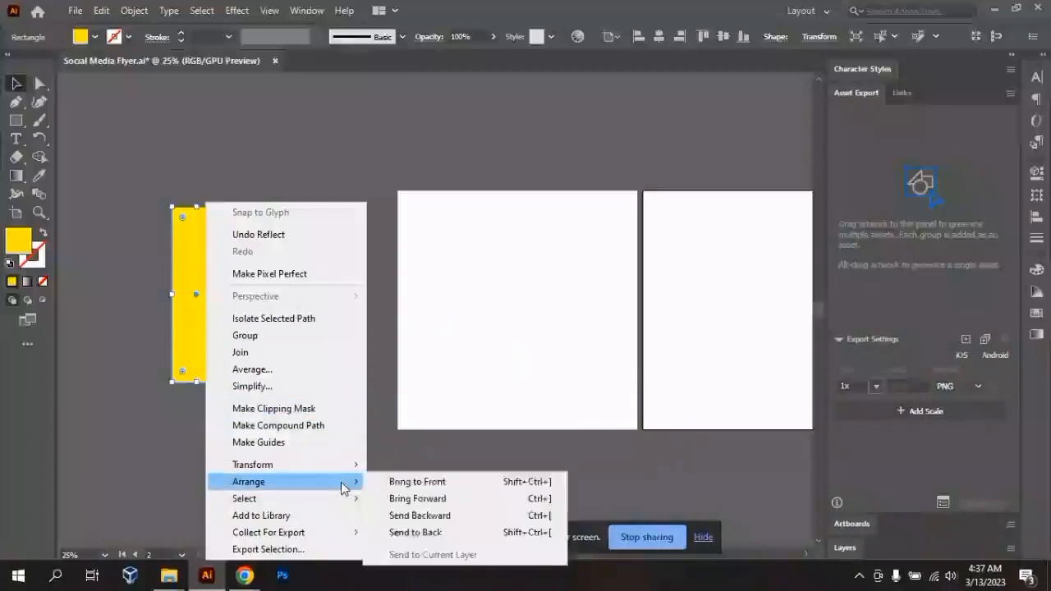
mouse_move(349, 465)
click(444, 391)
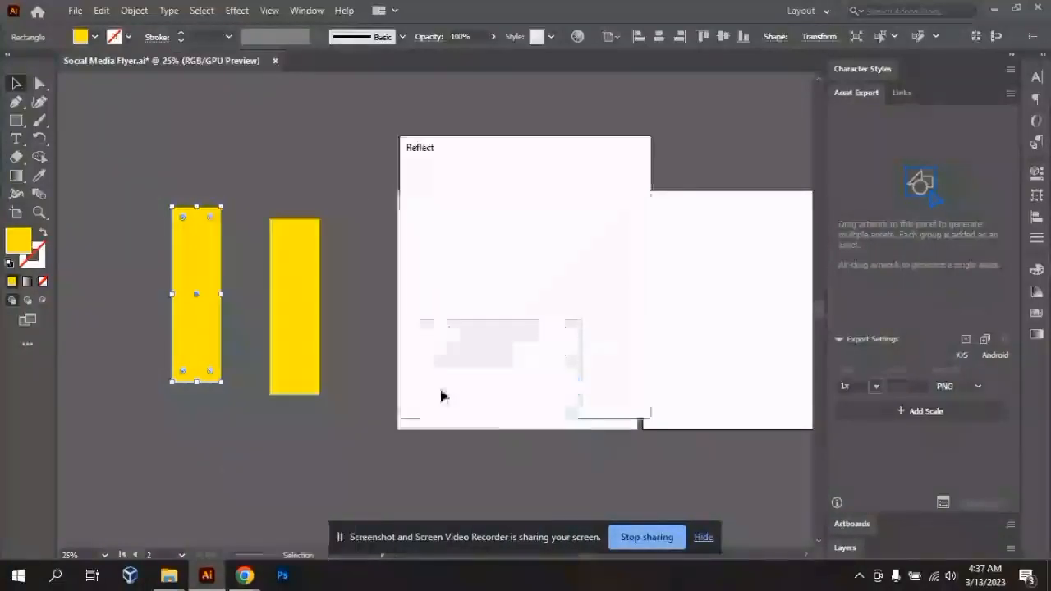
click(442, 227)
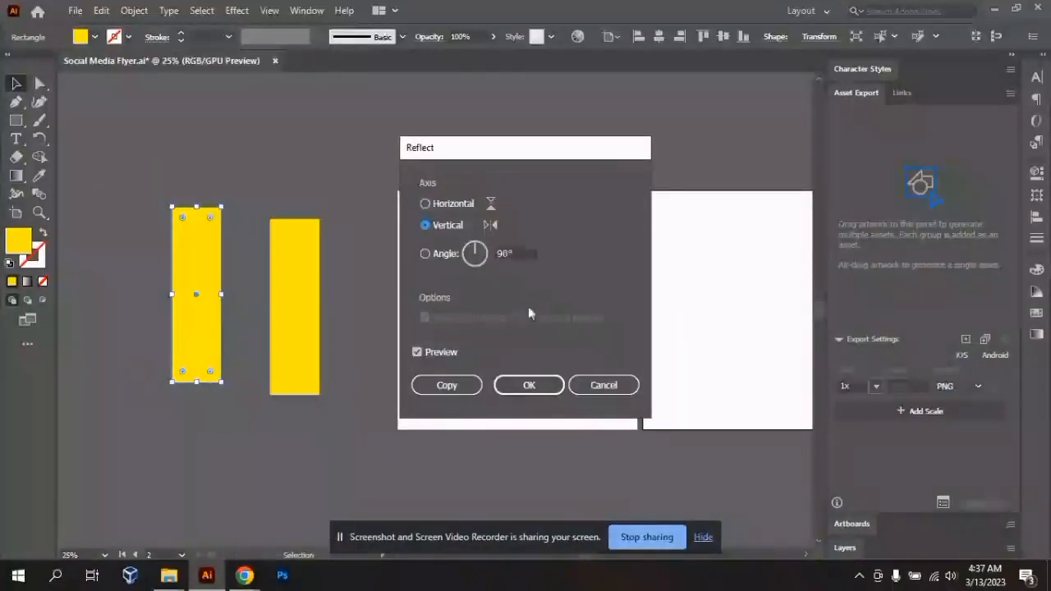
click(530, 383)
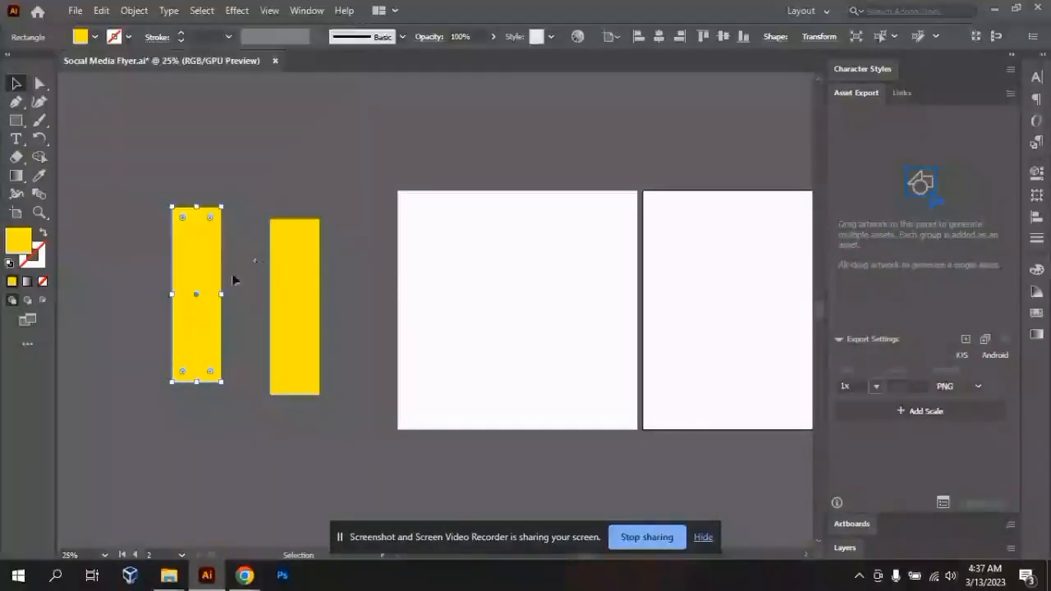
- Delete the left yellow rectangle, keeping only the one nearer the first artboard
click(340, 277)
click(195, 265)
key(Delete)
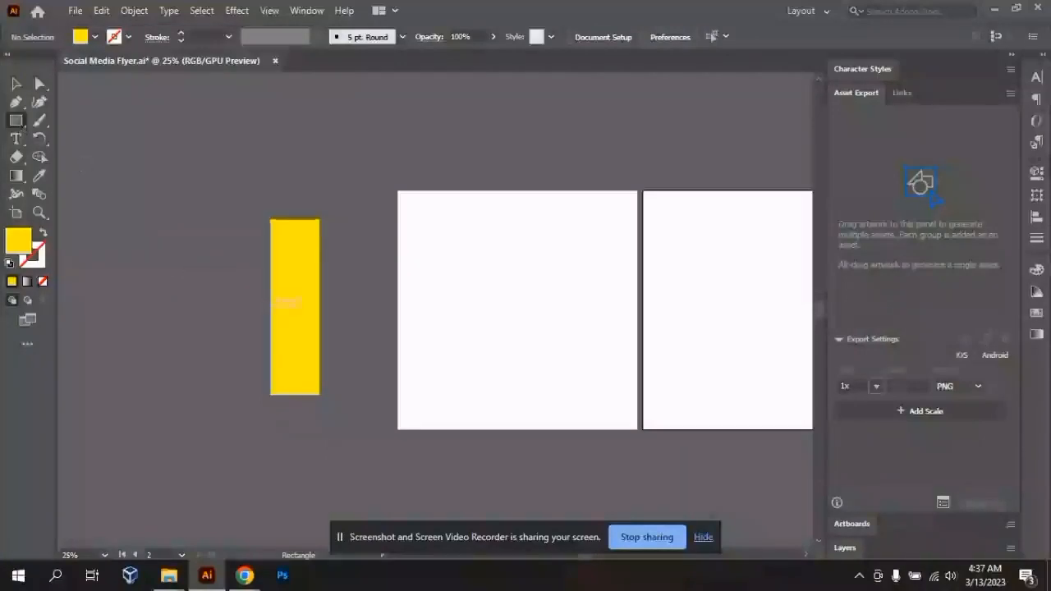
- Draw a horizontal yellow rectangle across the upright one and align both by their horizontal and vertical centres to form a plus
drag(201, 287, 380, 336)
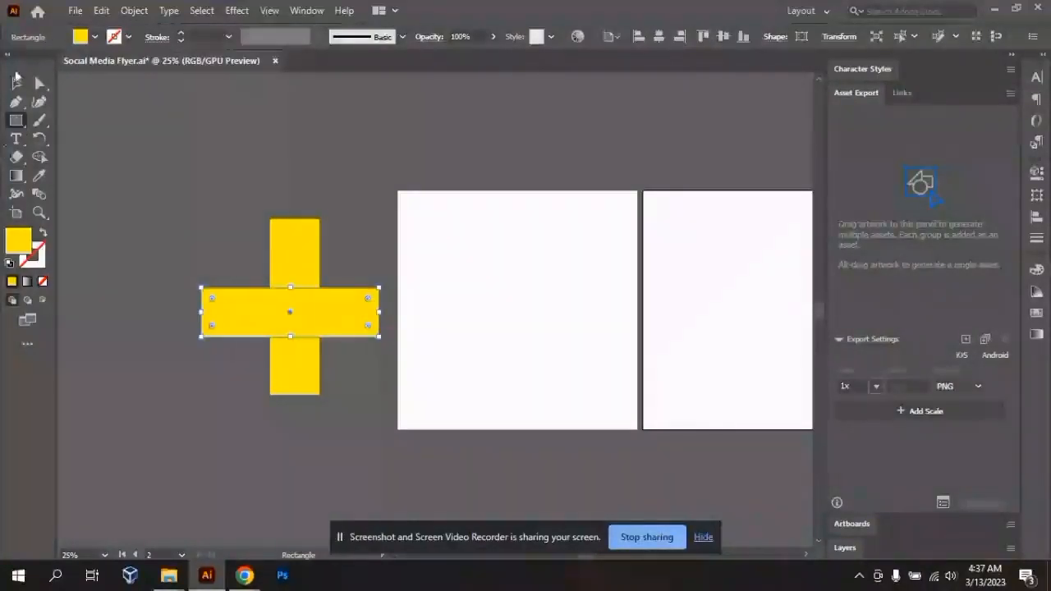
click(16, 83)
drag(197, 201, 390, 499)
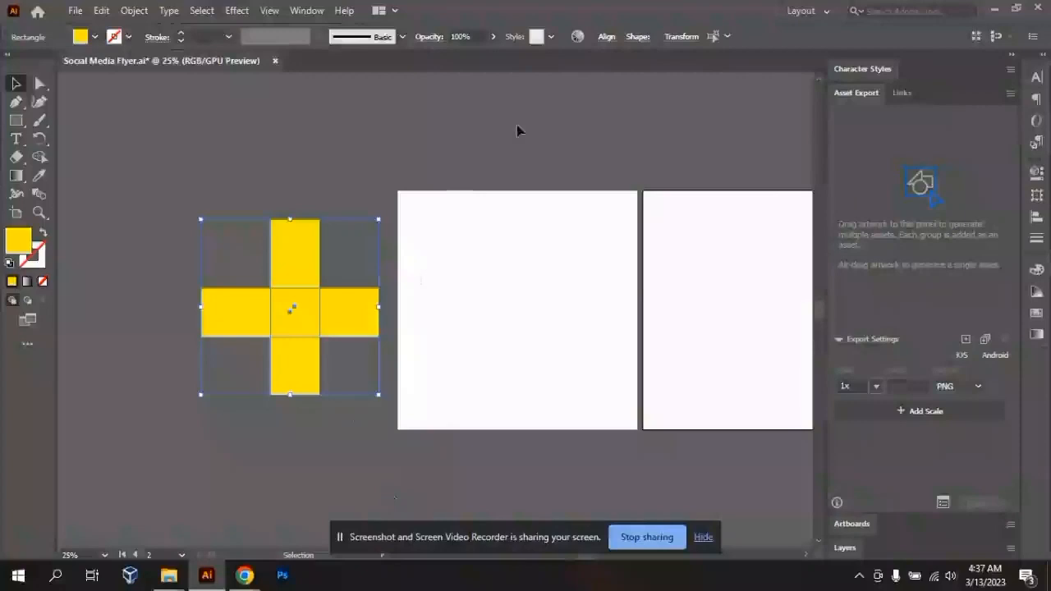
click(606, 36)
click(476, 82)
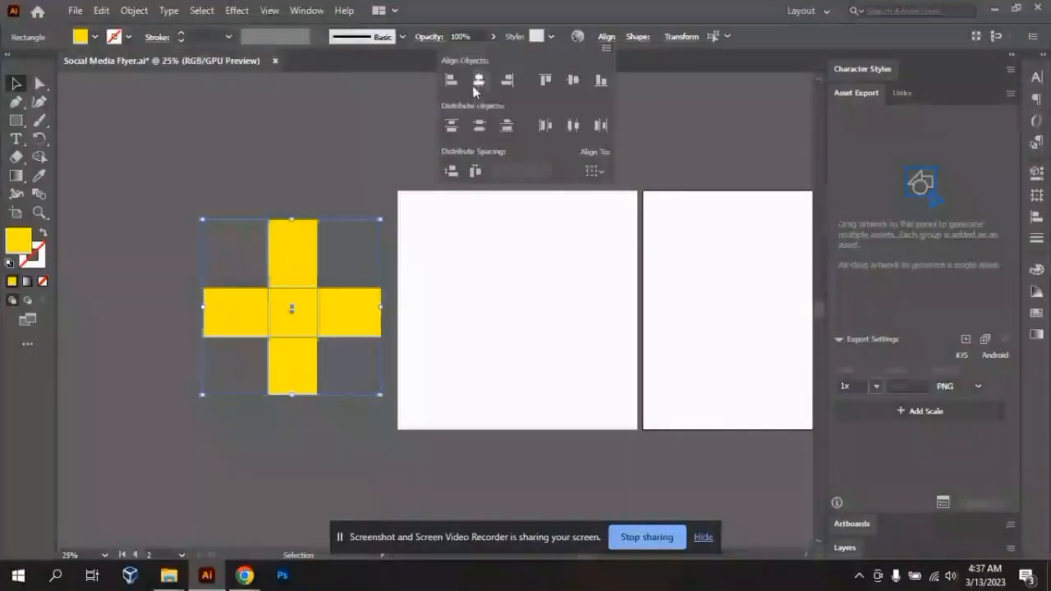
click(573, 80)
click(267, 175)
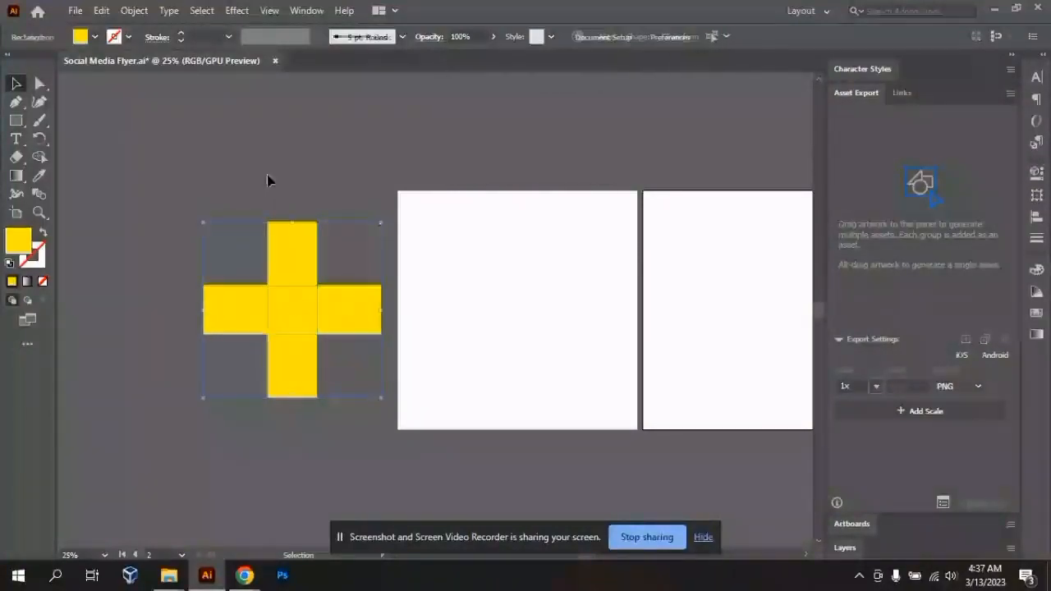
- Move the yellow plus onto the first artboard and back onto the empty canvas beside it
click(293, 352)
drag(280, 330, 509, 335)
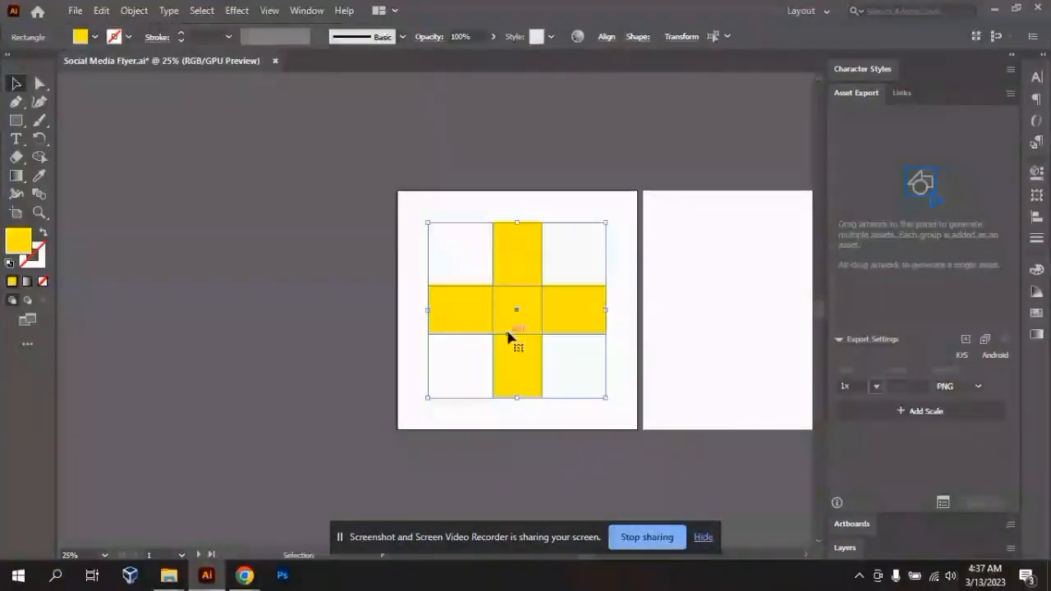
drag(509, 336, 216, 298)
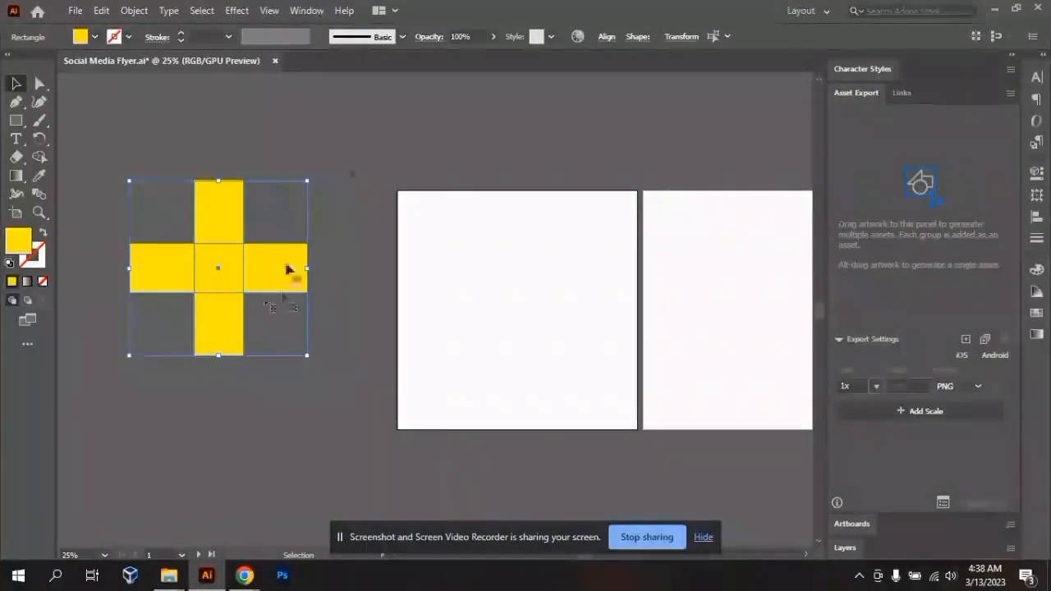
click(359, 169)
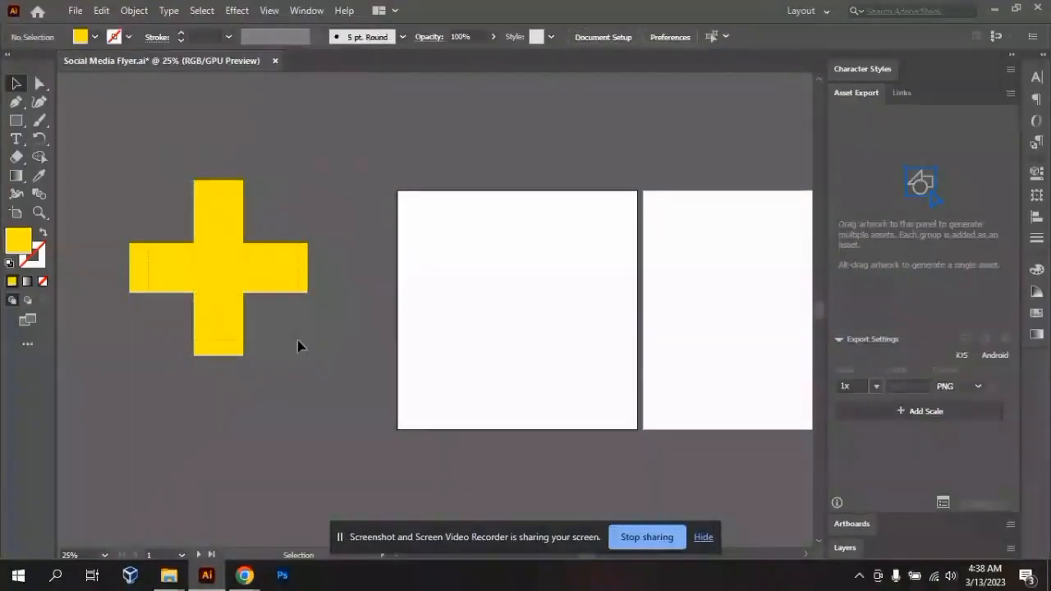
key(ctrl+a)
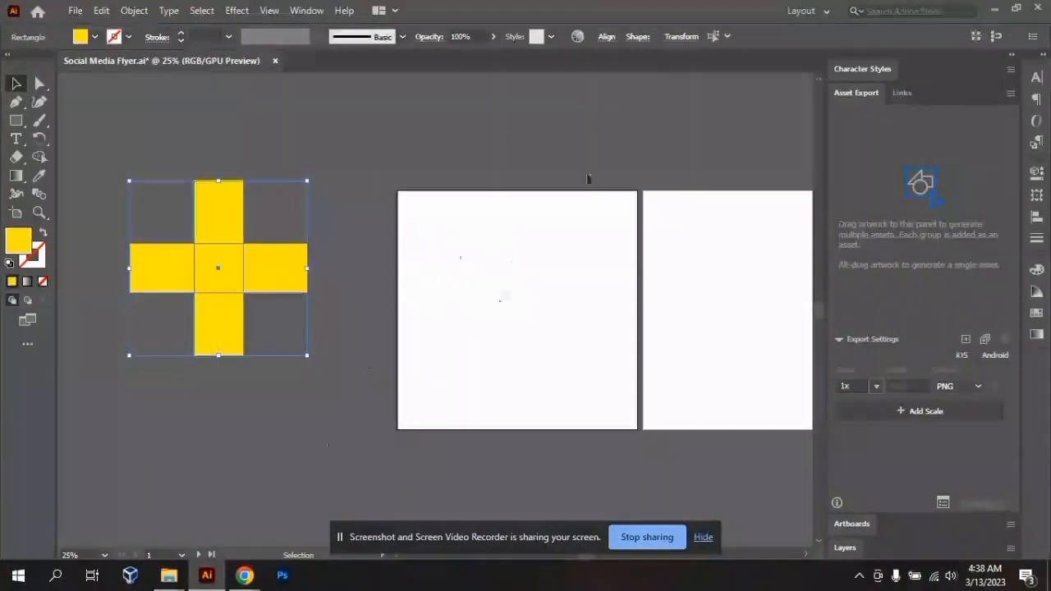
right_click(193, 256)
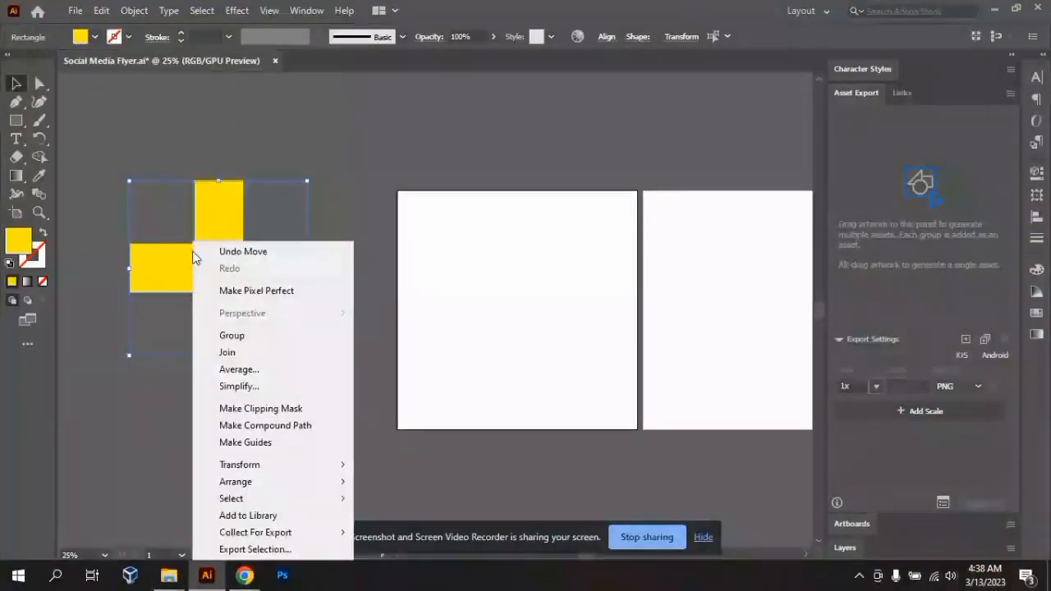
mouse_move(288, 541)
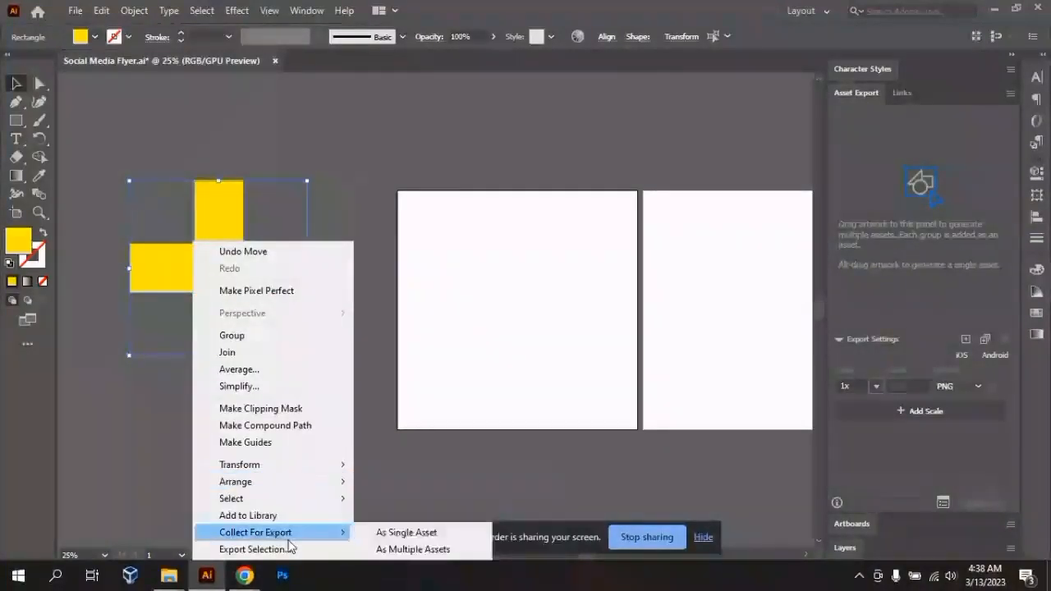
click(344, 189)
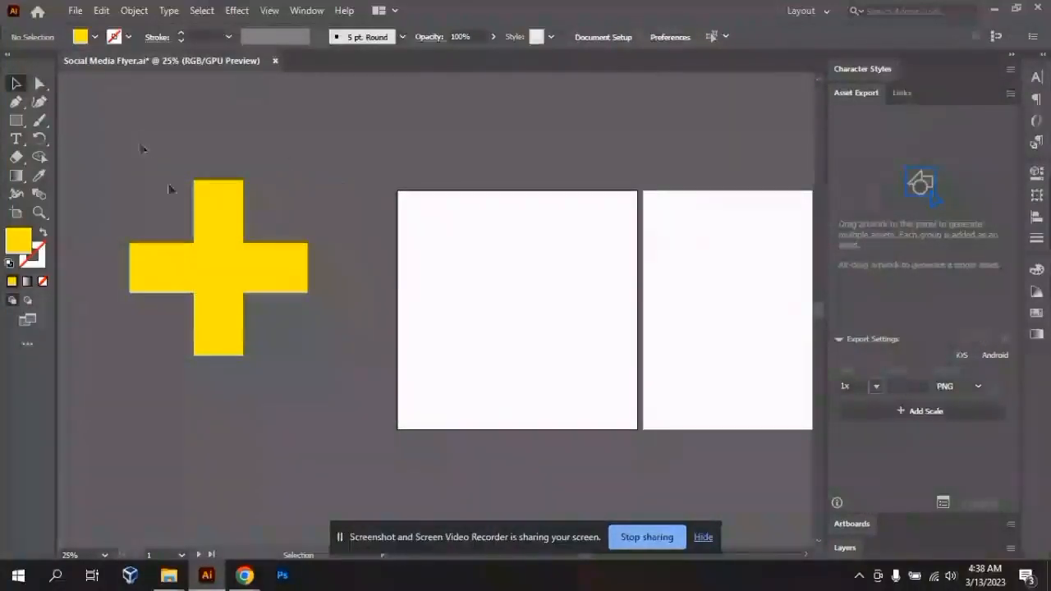
- Collect both rectangles of the yellow plus for export as a single asset
click(219, 251)
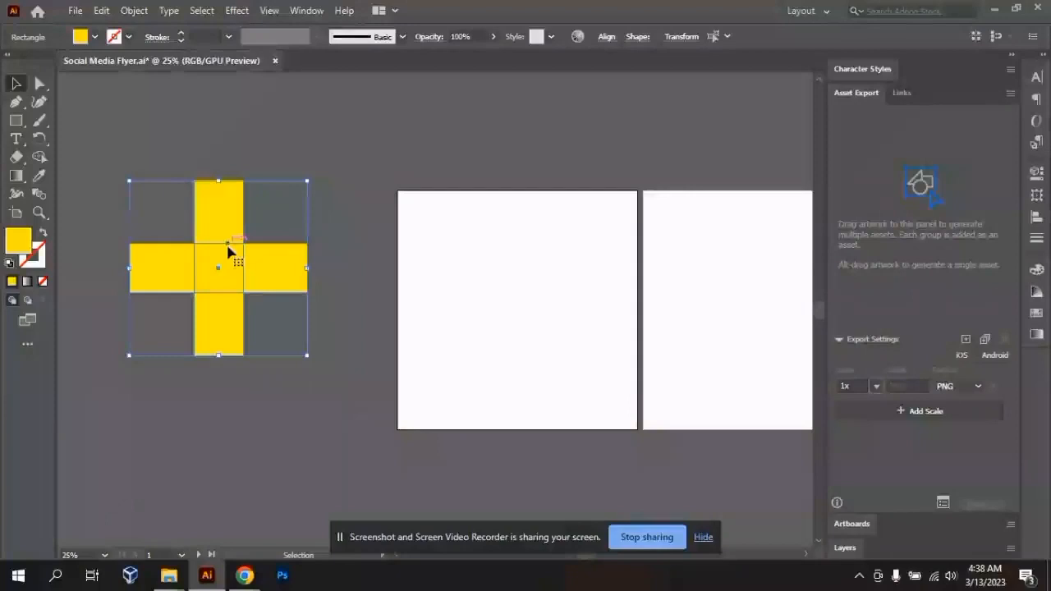
right_click(230, 252)
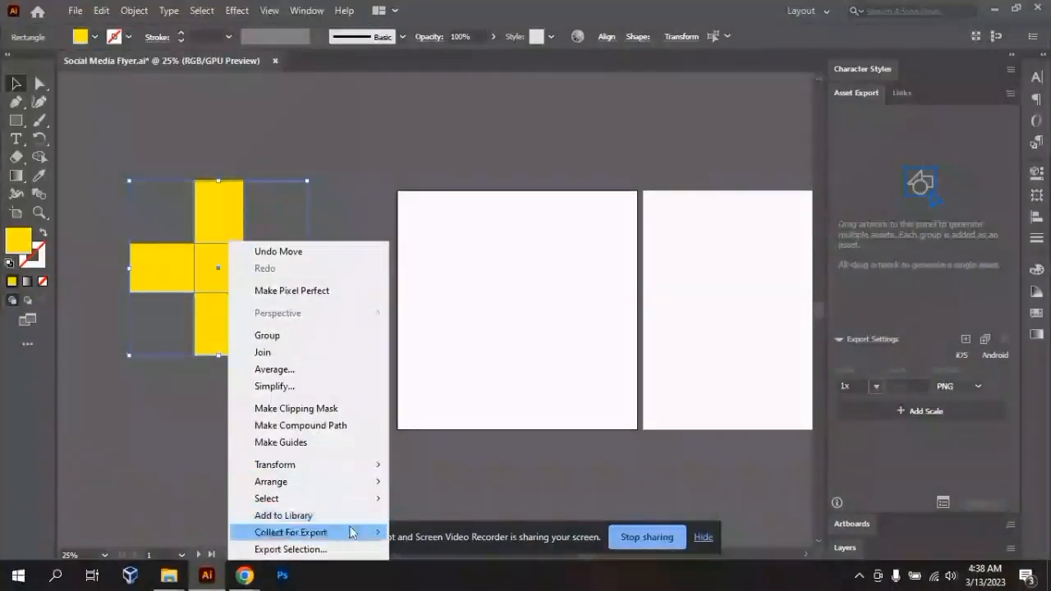
mouse_move(350, 535)
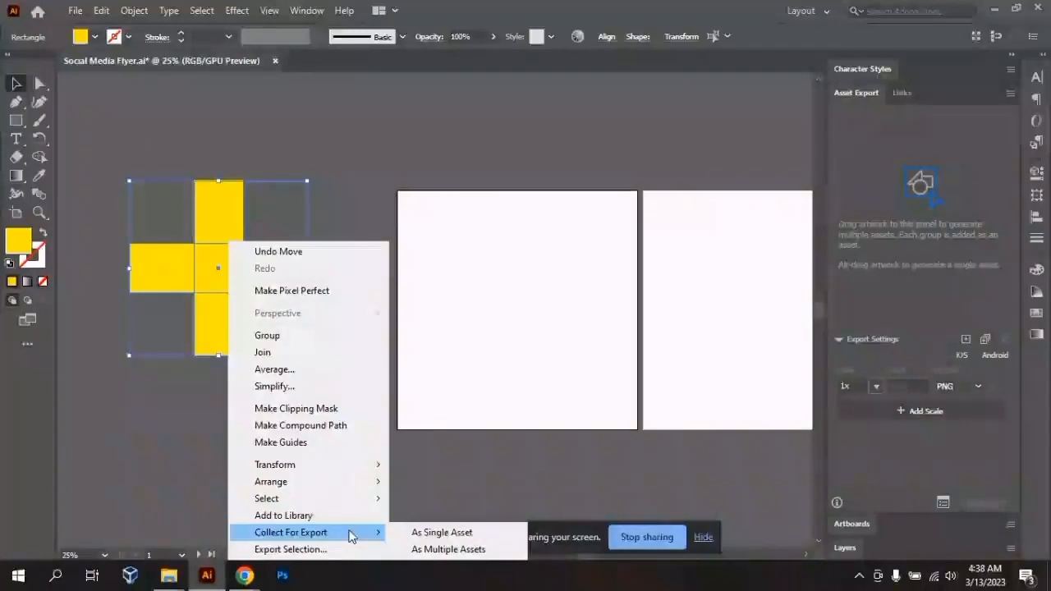
click(438, 536)
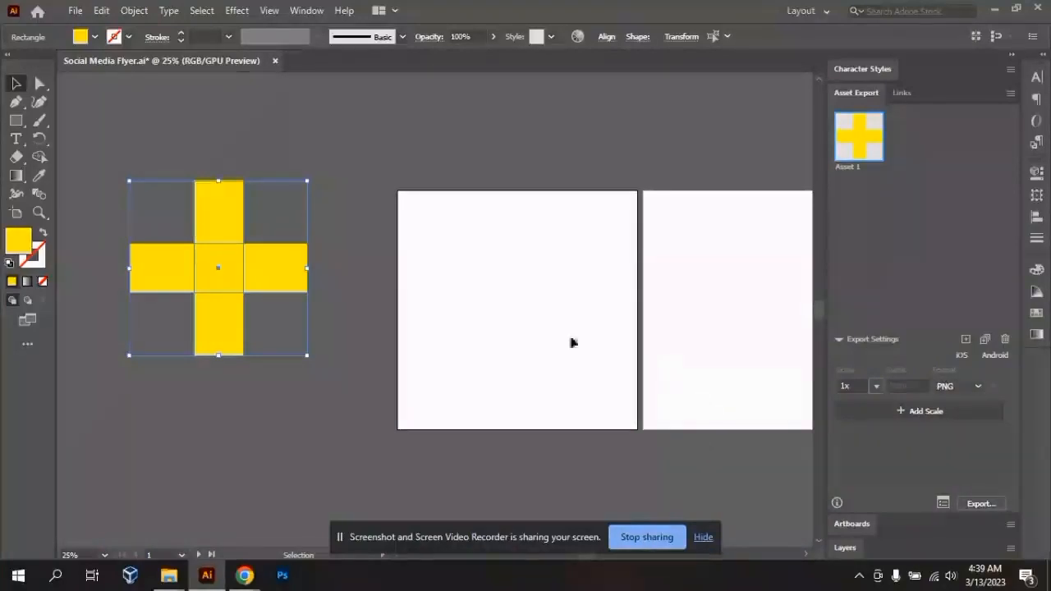
- Draw a yellow rectangle about 401 by 201 px on the empty canvas above the first artboard
click(483, 218)
click(16, 121)
drag(417, 110, 538, 171)
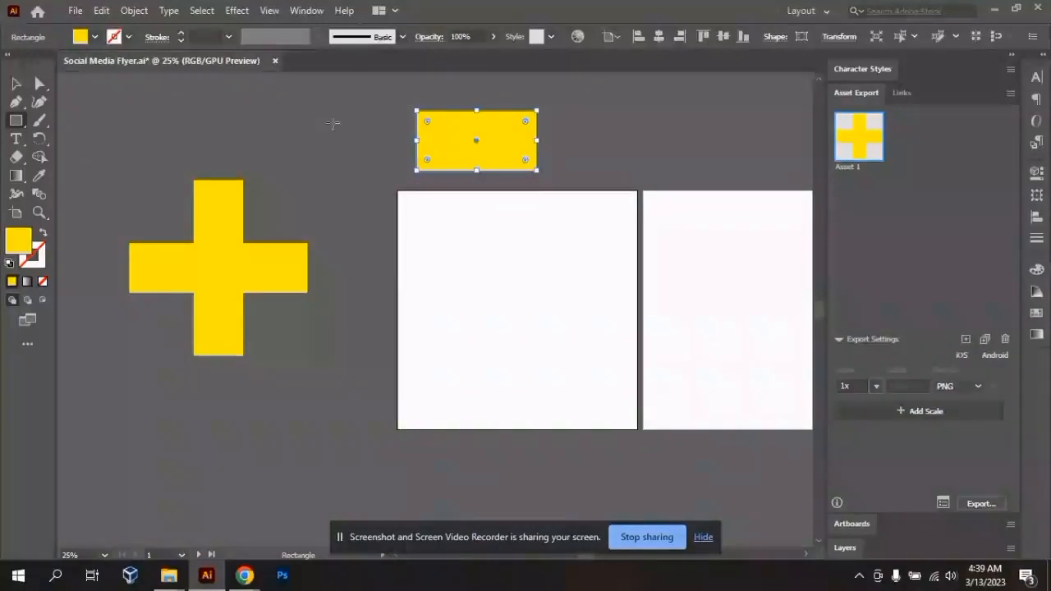
- Collect the new yellow rectangle above the first artboard for export as a single asset
click(16, 83)
right_click(496, 151)
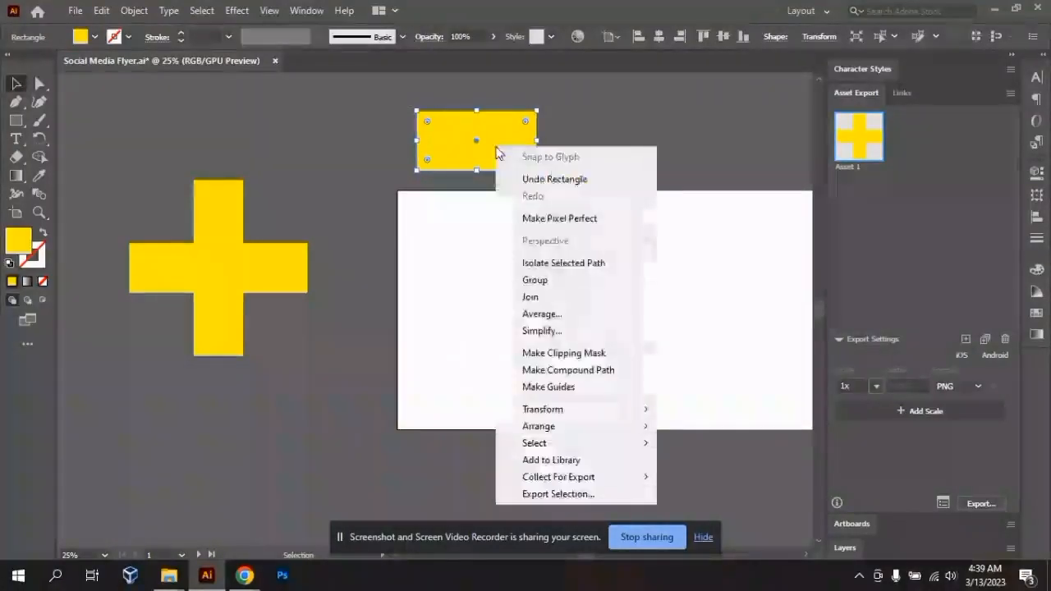
mouse_move(631, 483)
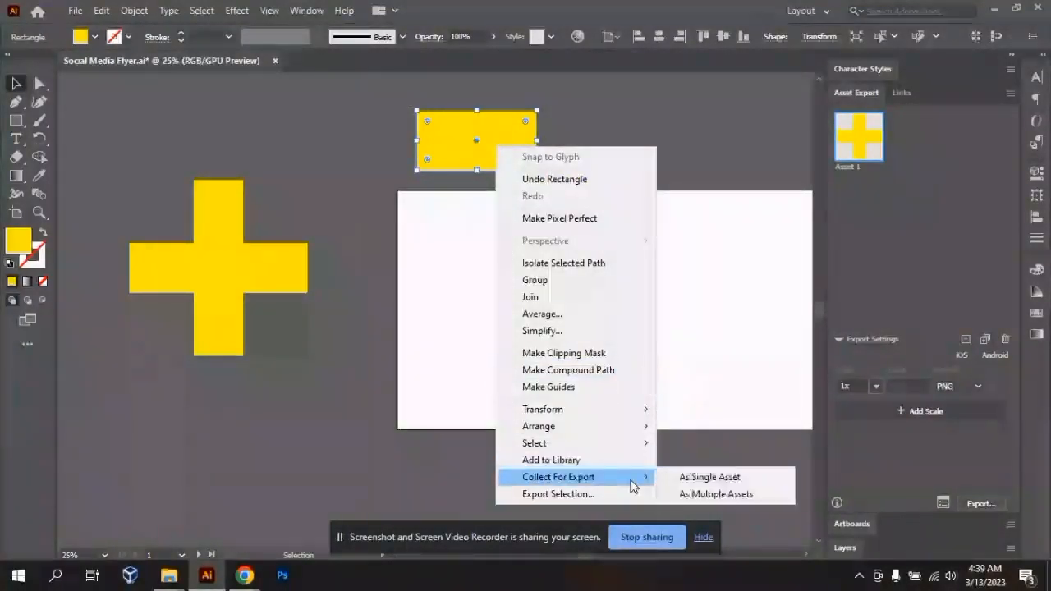
click(729, 479)
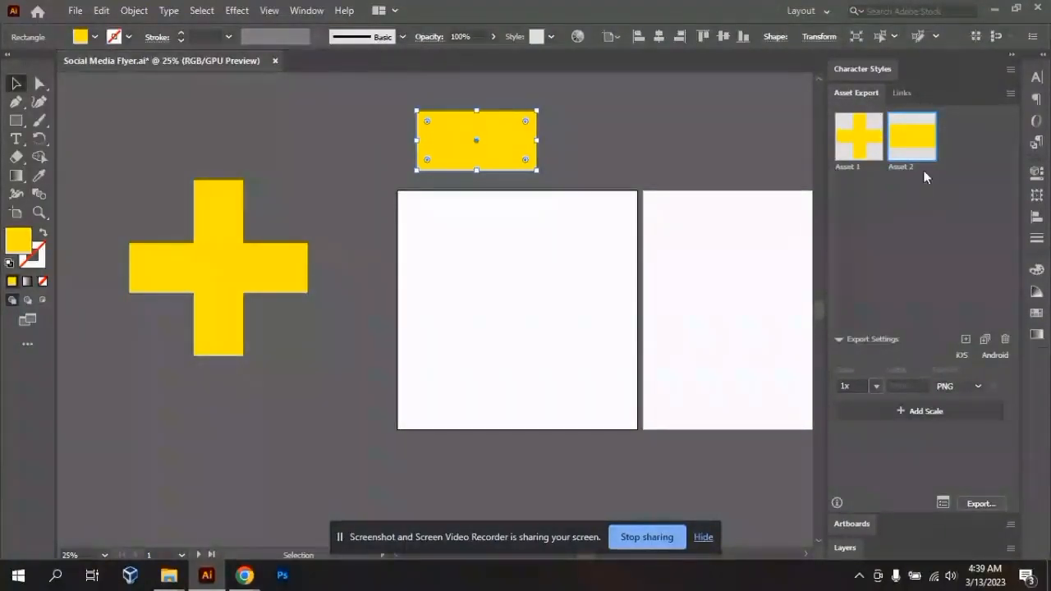
- Collapse the expanded panel column to icons and view the Character Styles and Asset Export panels individually
click(1010, 57)
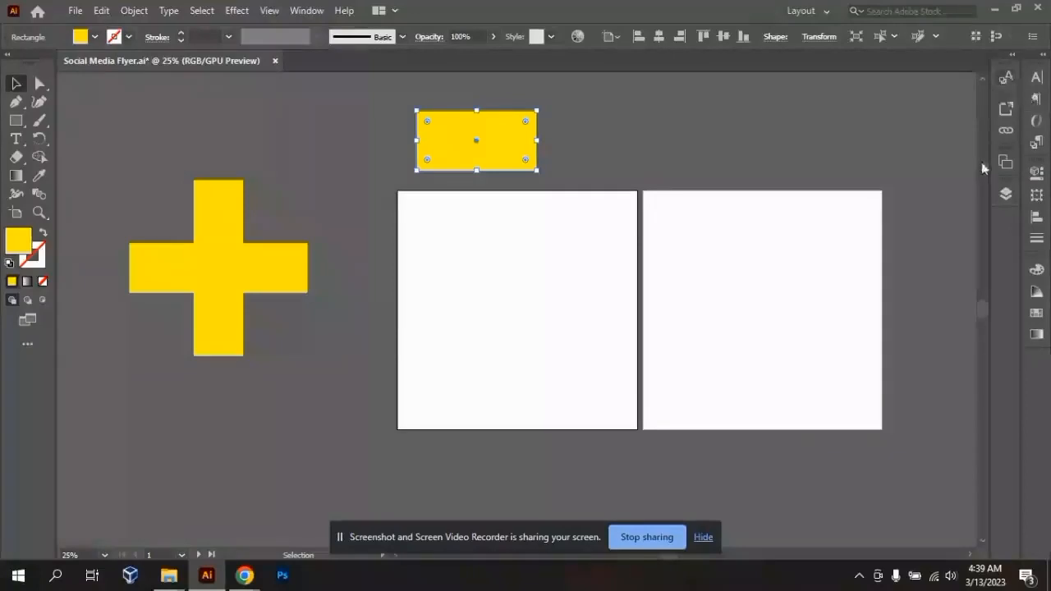
click(1009, 82)
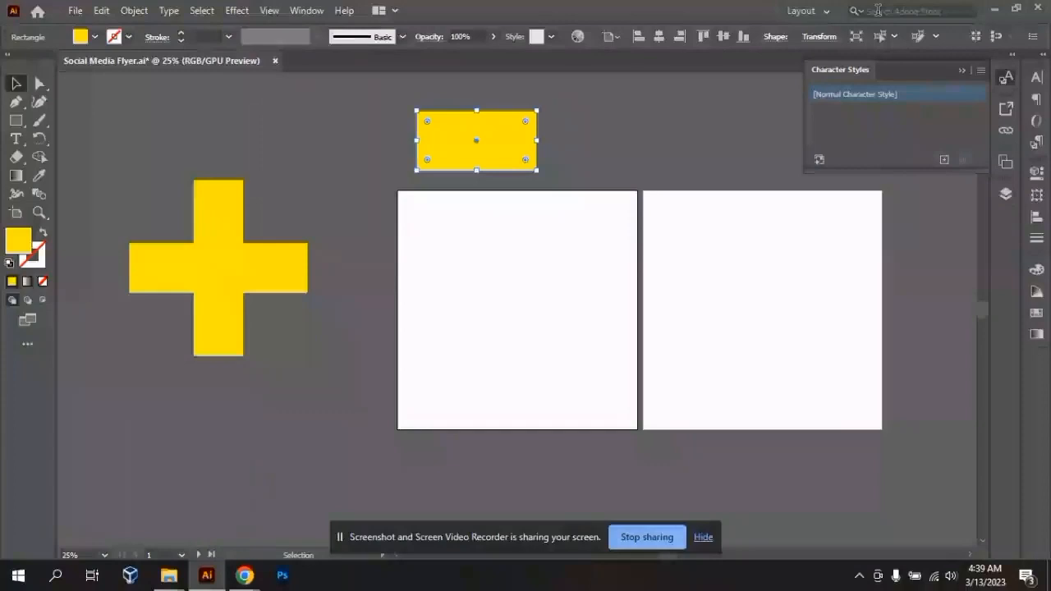
click(997, 115)
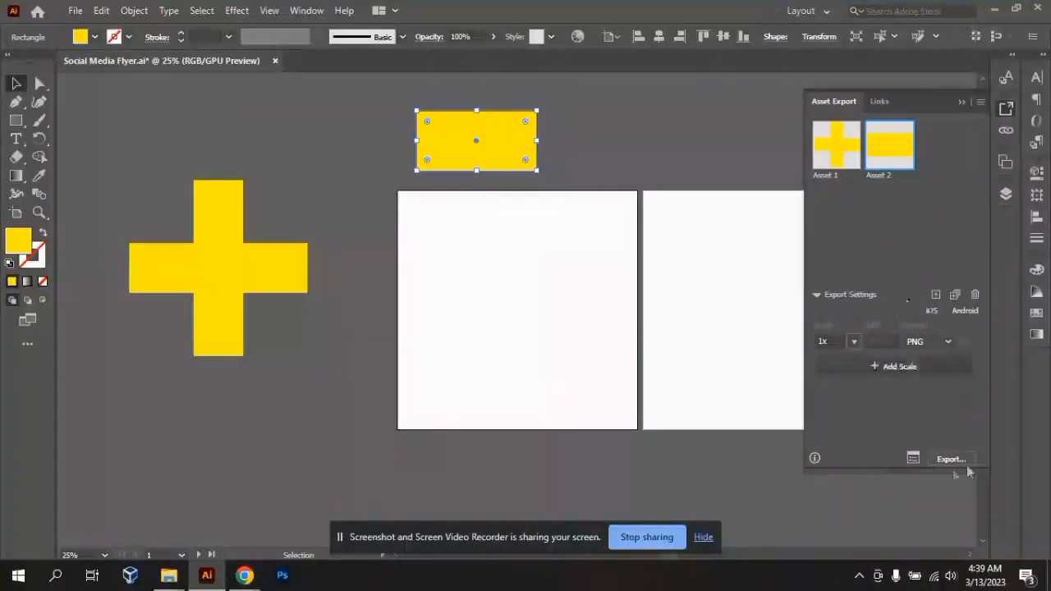
- Examine the available export file formats and the export location dialog without exporting the collected rectangle asset
click(936, 341)
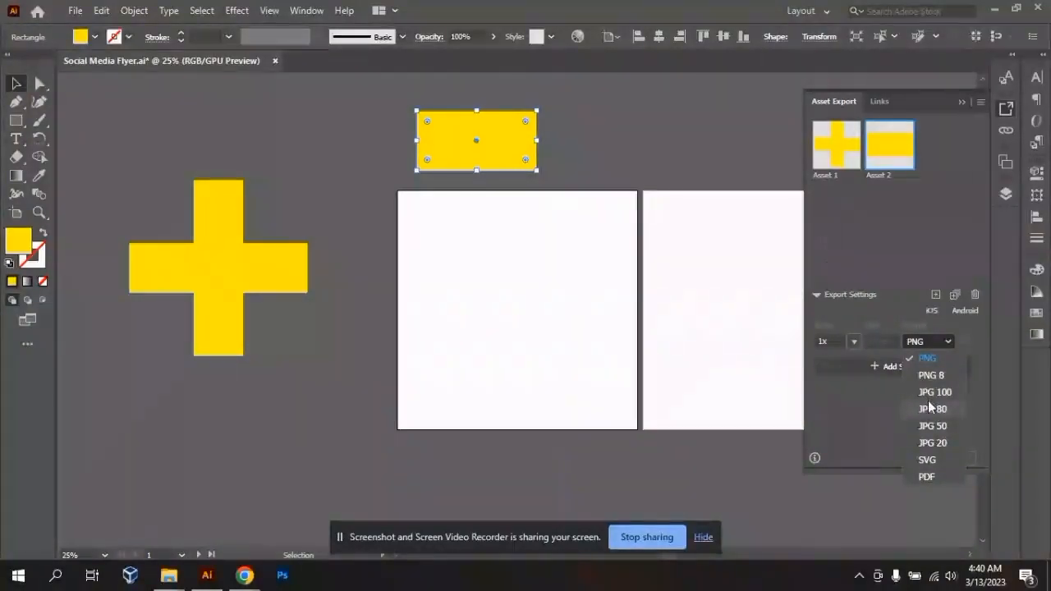
click(883, 399)
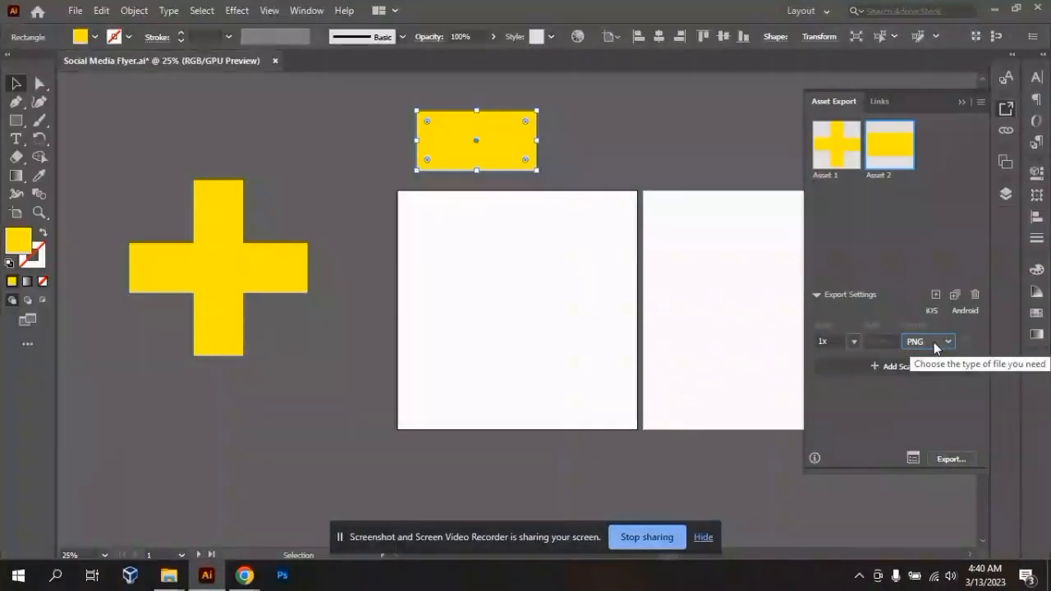
click(959, 460)
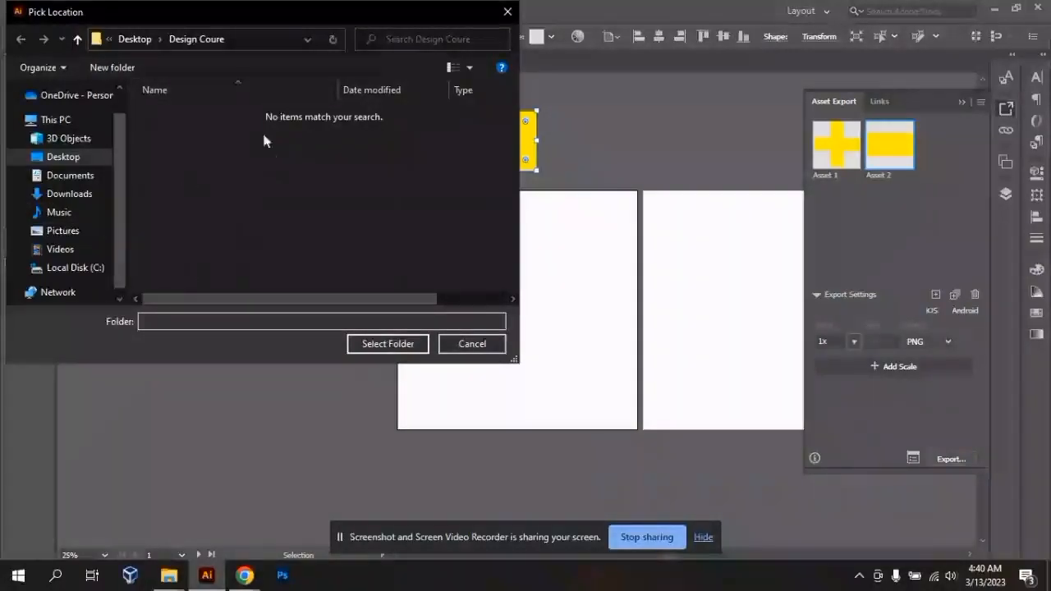
click(510, 13)
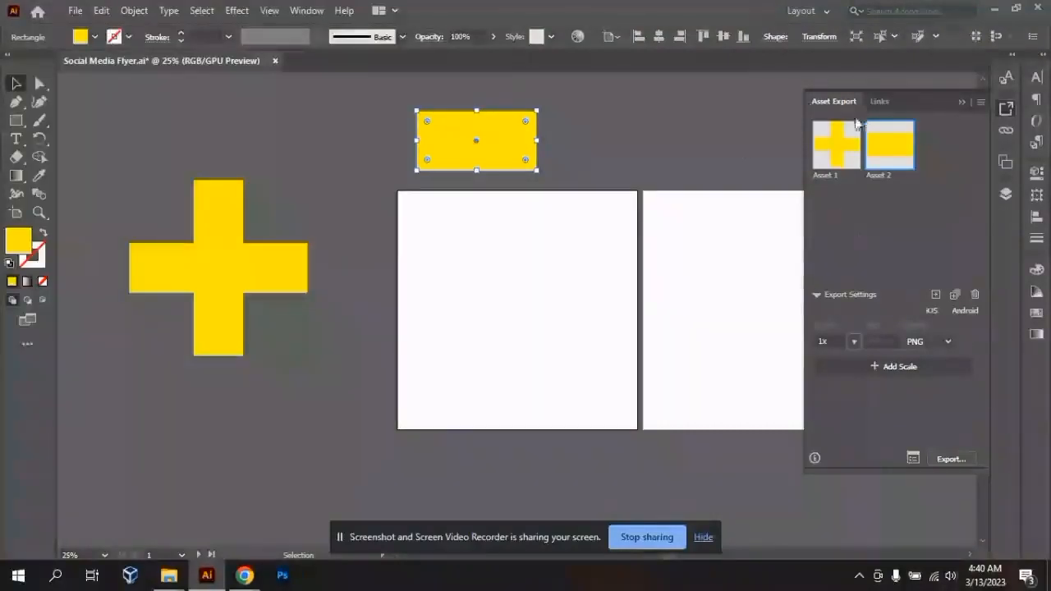
- Examine the Asset Export and Links panels by switching between them, and collapse them to icons
click(963, 102)
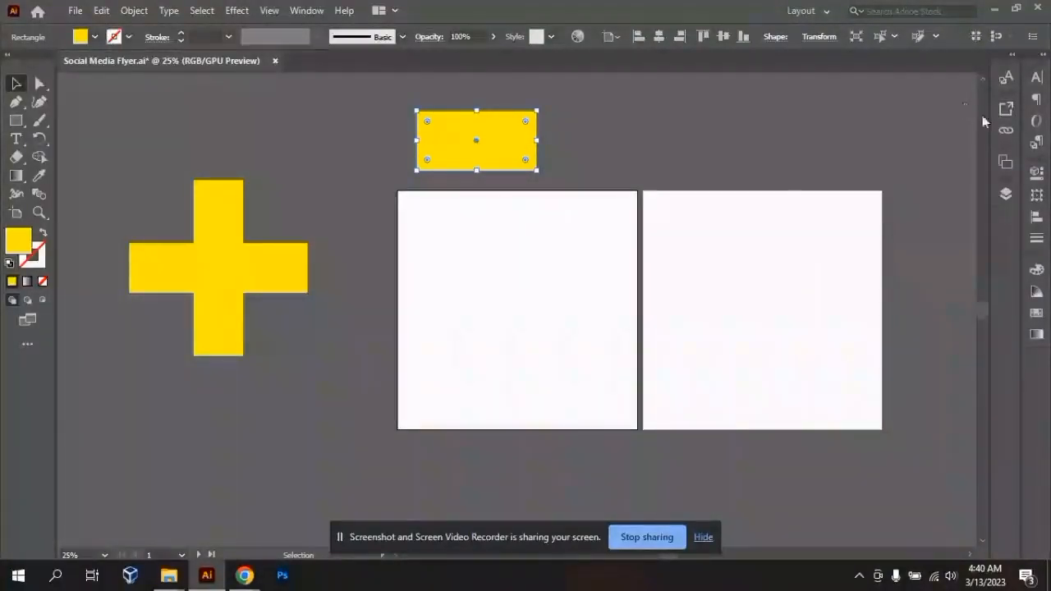
click(1007, 109)
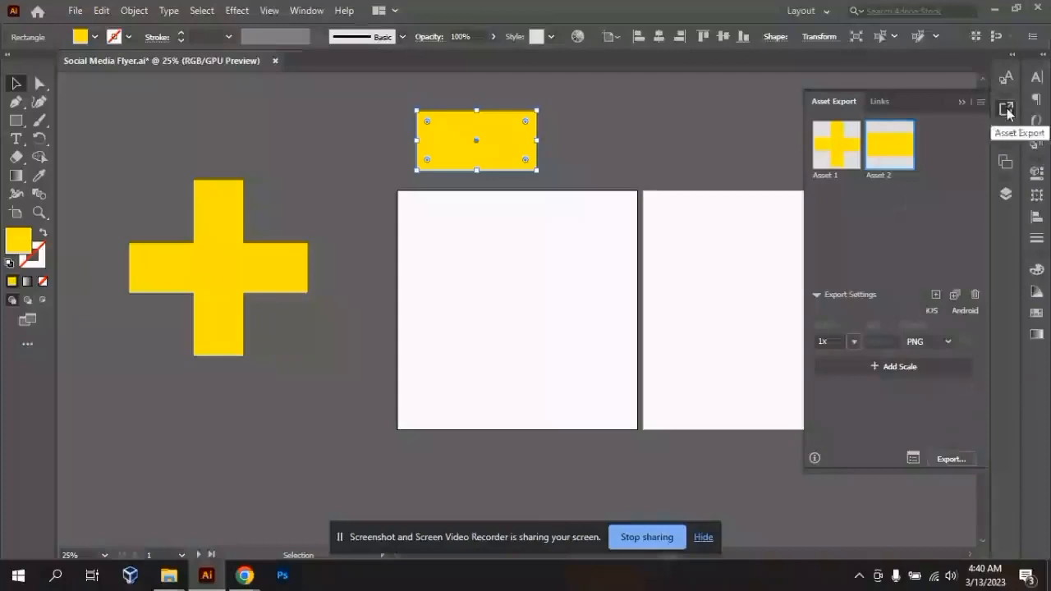
click(963, 103)
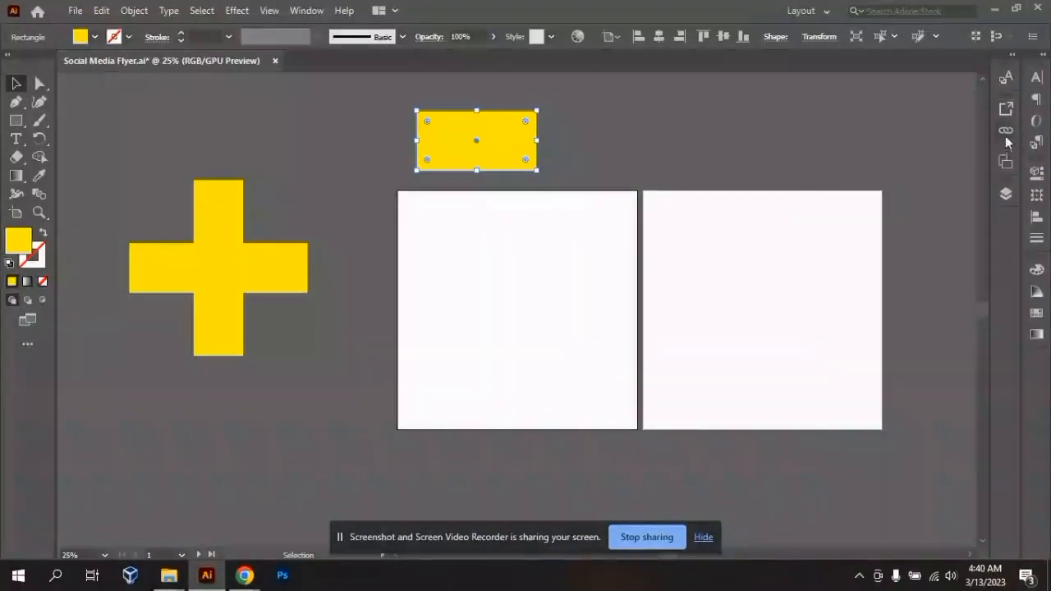
click(1006, 133)
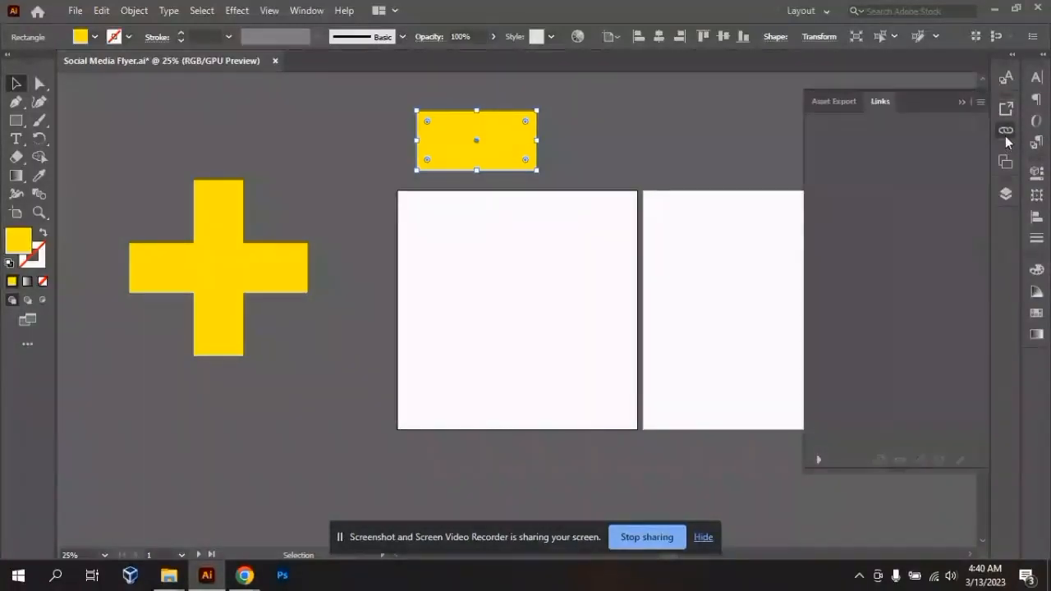
click(838, 103)
click(885, 105)
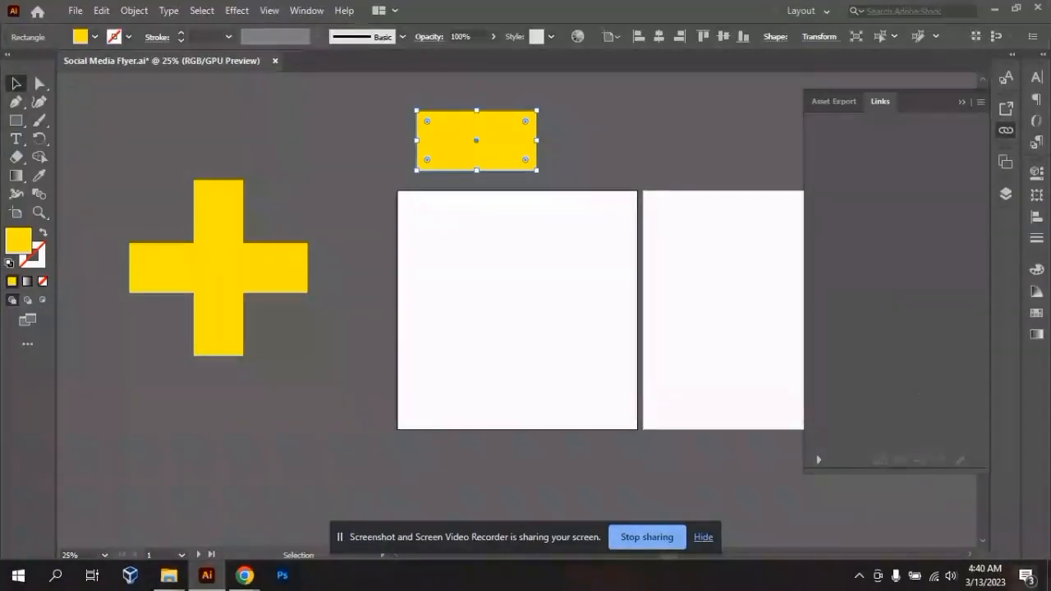
click(959, 102)
- Make Sm flyer 2 the active artboard from the list of artboards and collapse the list
click(1003, 162)
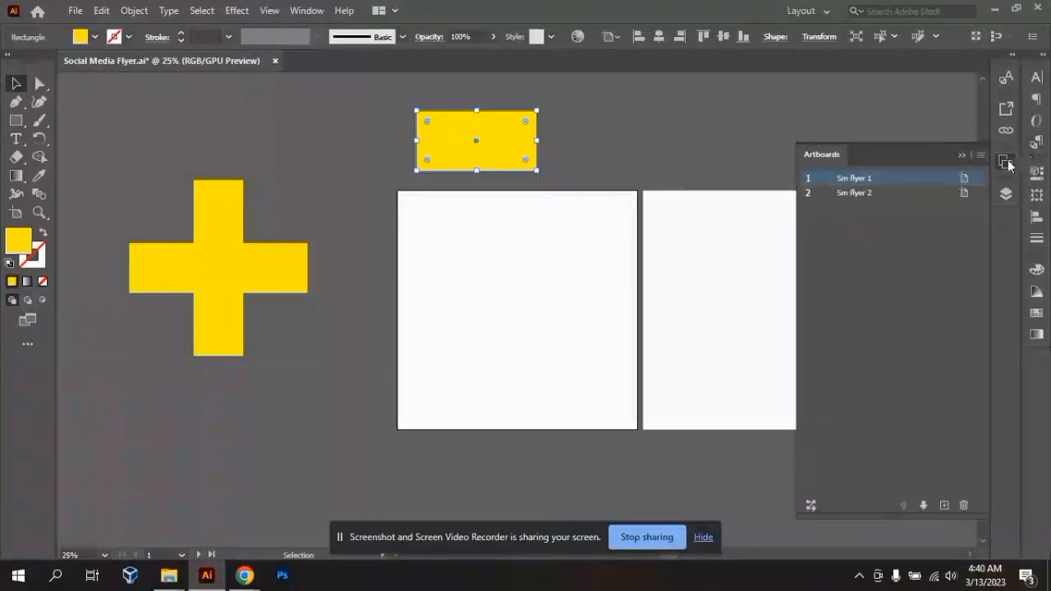
click(1007, 162)
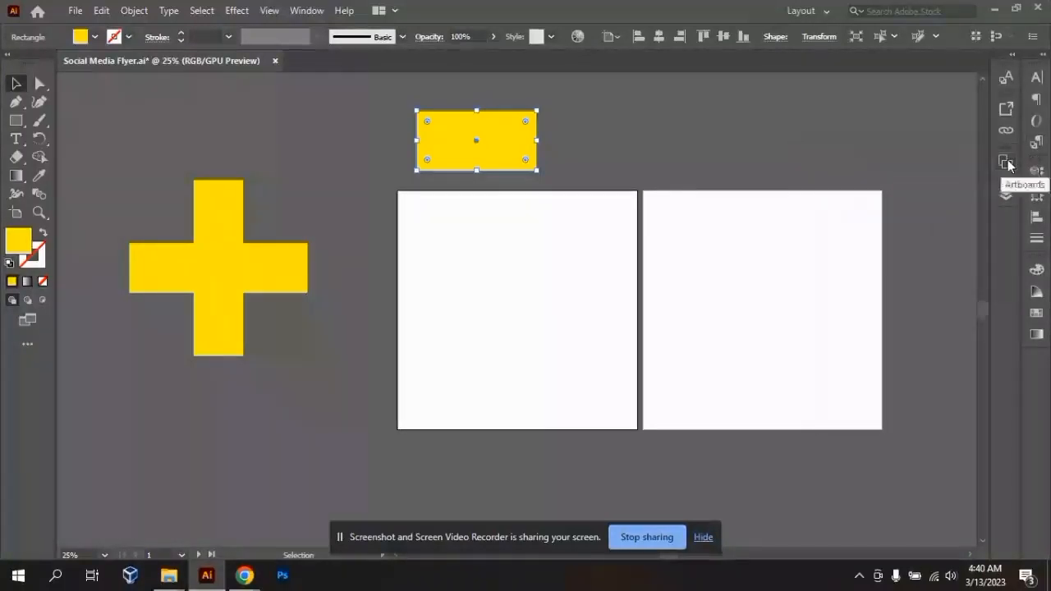
click(1007, 162)
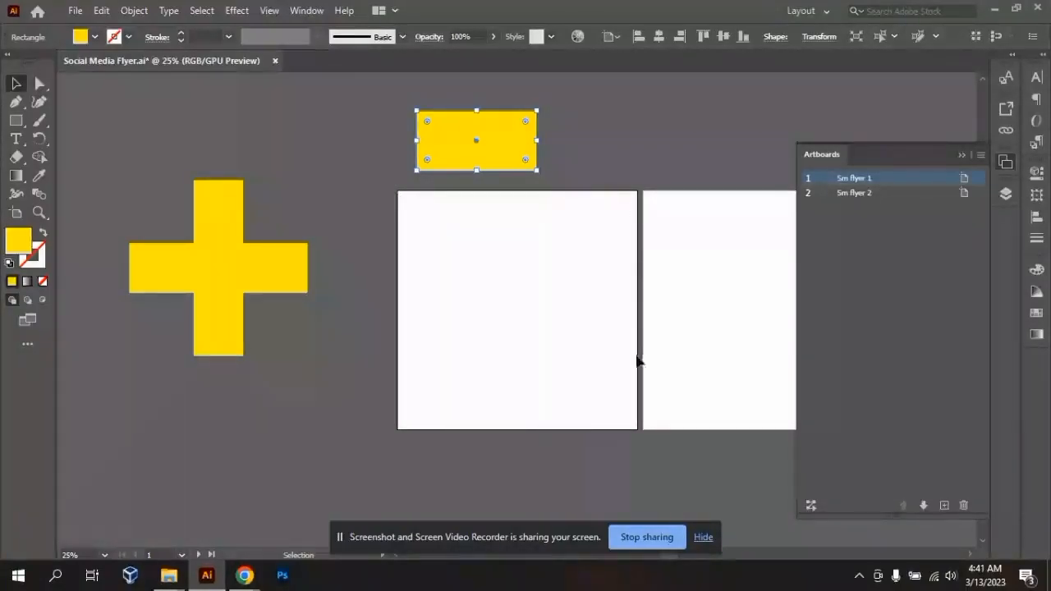
click(856, 197)
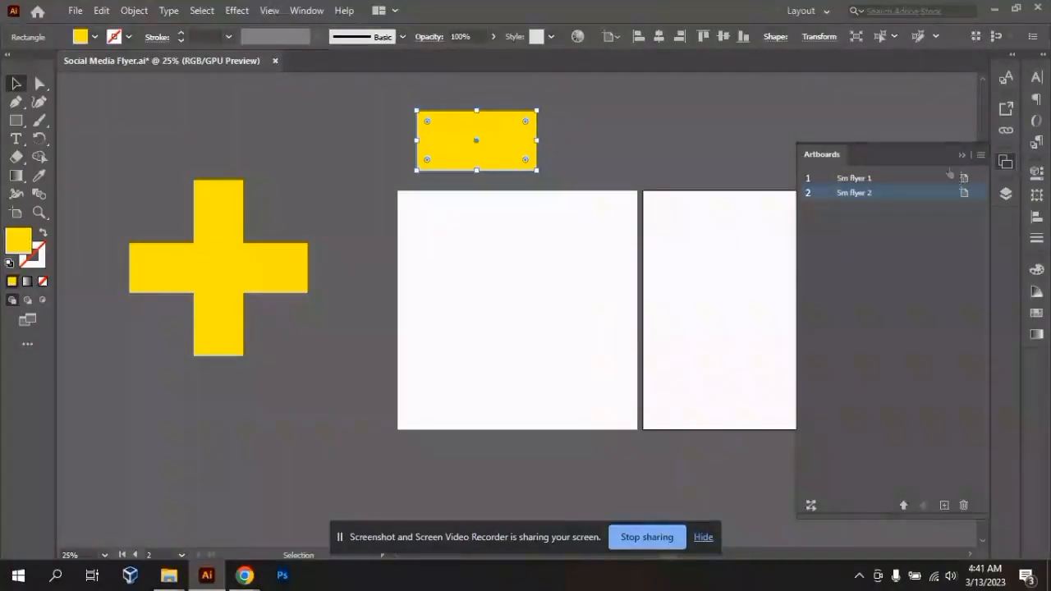
click(1006, 162)
- View the Layers and Character panels, and briefly expand the outer panel column before collapsing it
click(1006, 195)
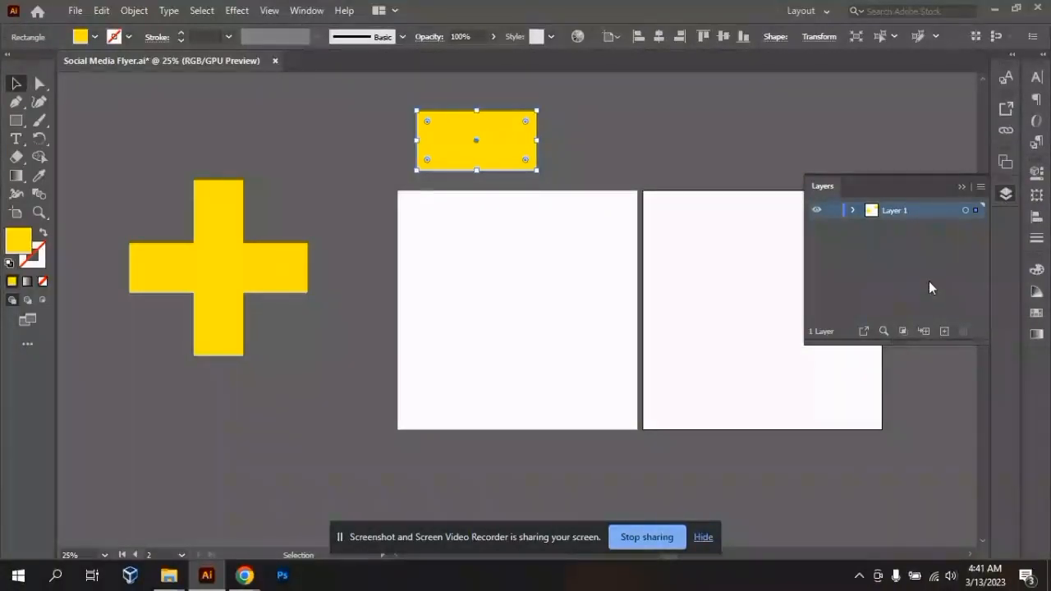
click(963, 187)
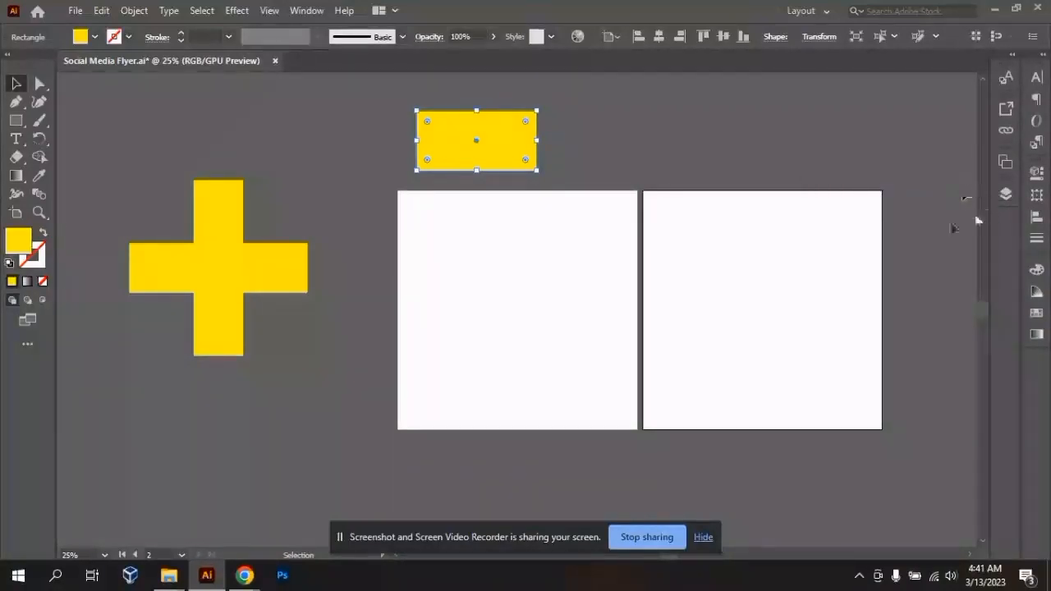
click(1037, 80)
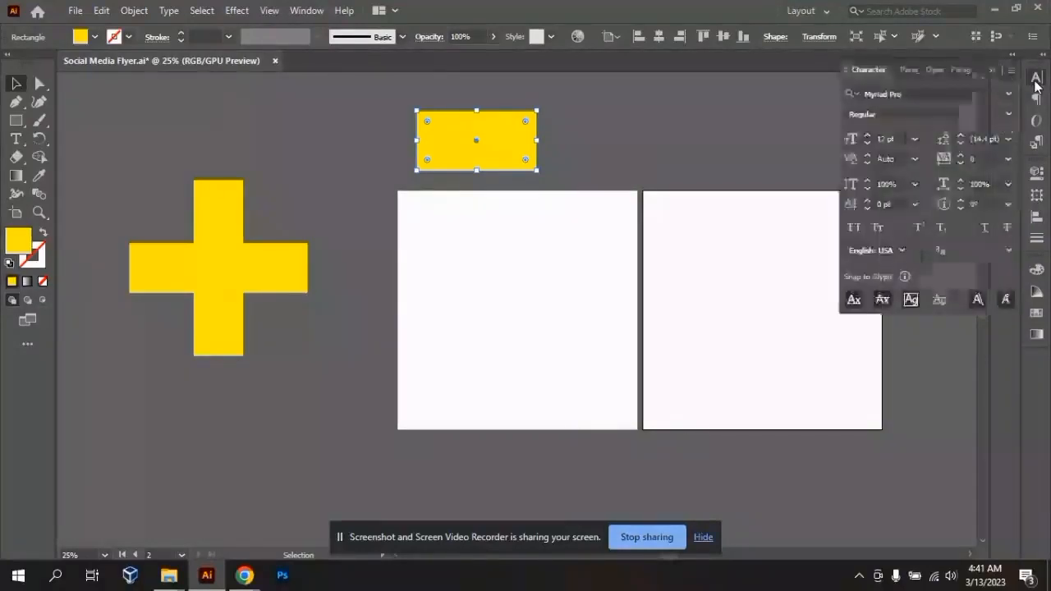
click(1047, 53)
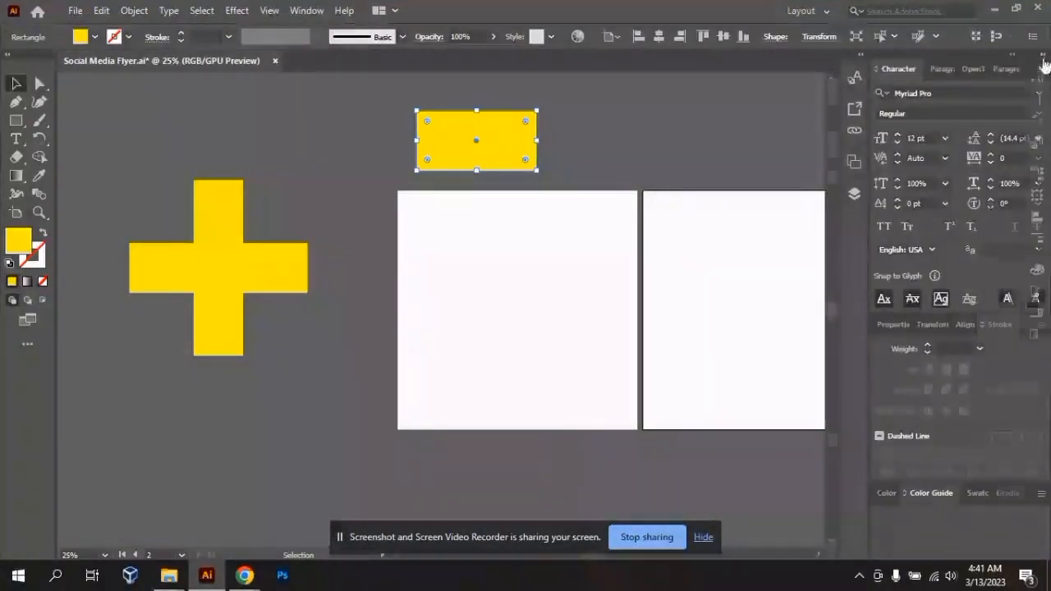
click(1043, 59)
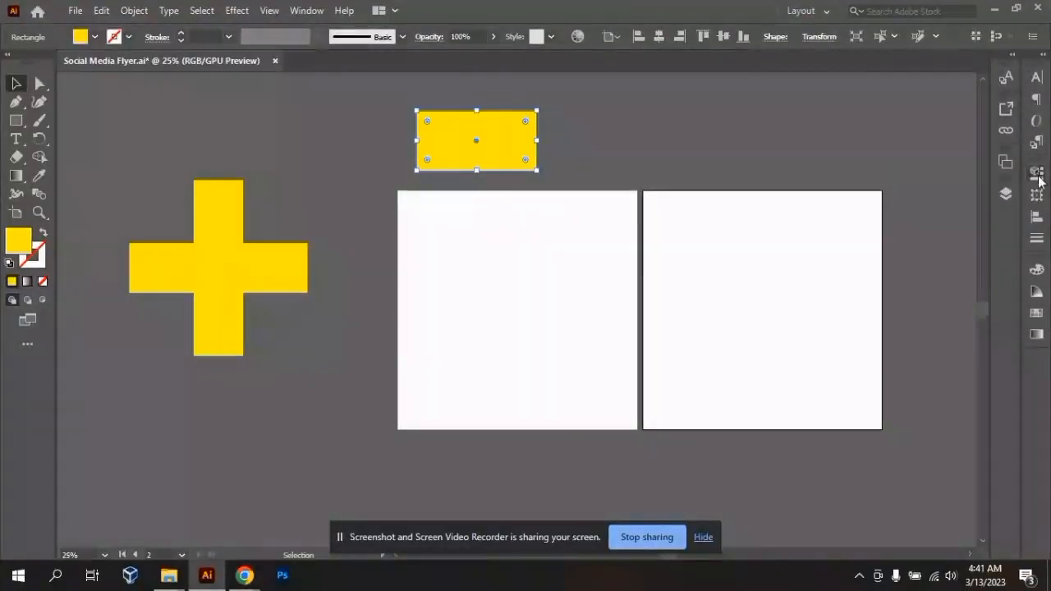
- Examine the selected rectangle's Properties, Transform, Align and Stroke panels, and collapse the group
click(1039, 175)
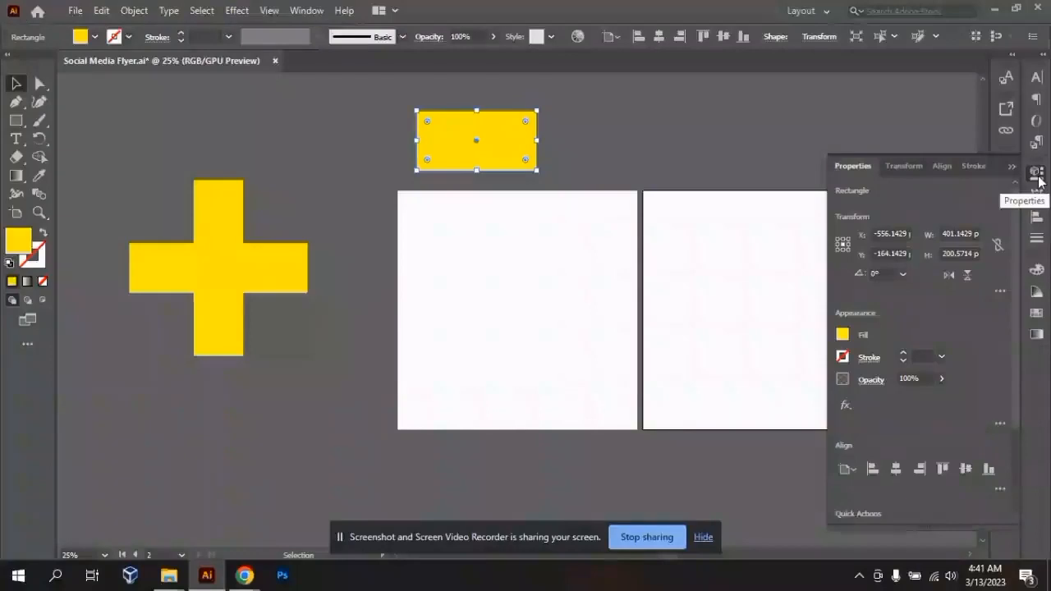
click(903, 166)
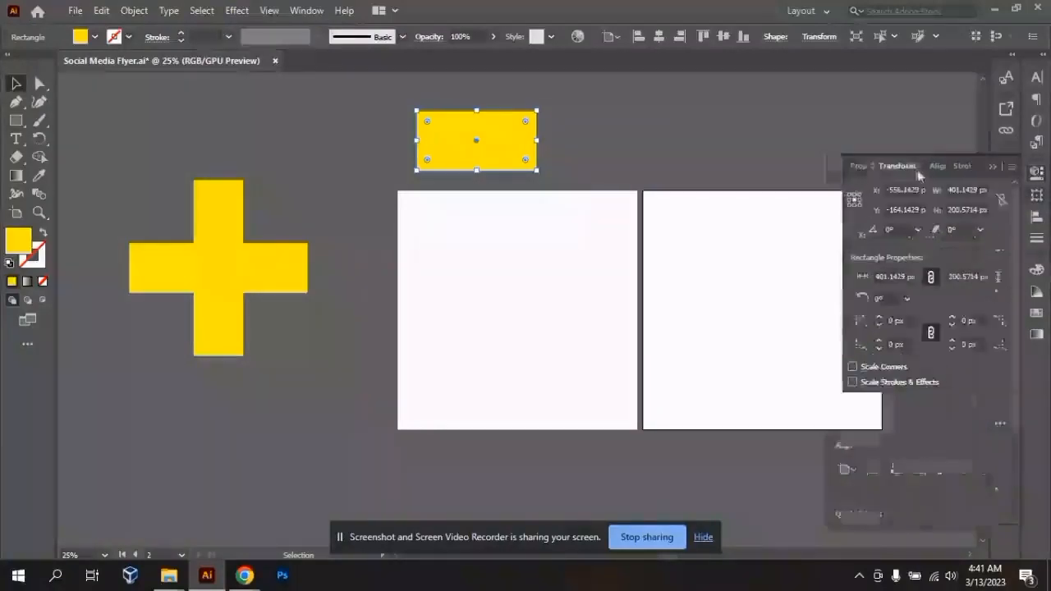
click(859, 168)
click(902, 168)
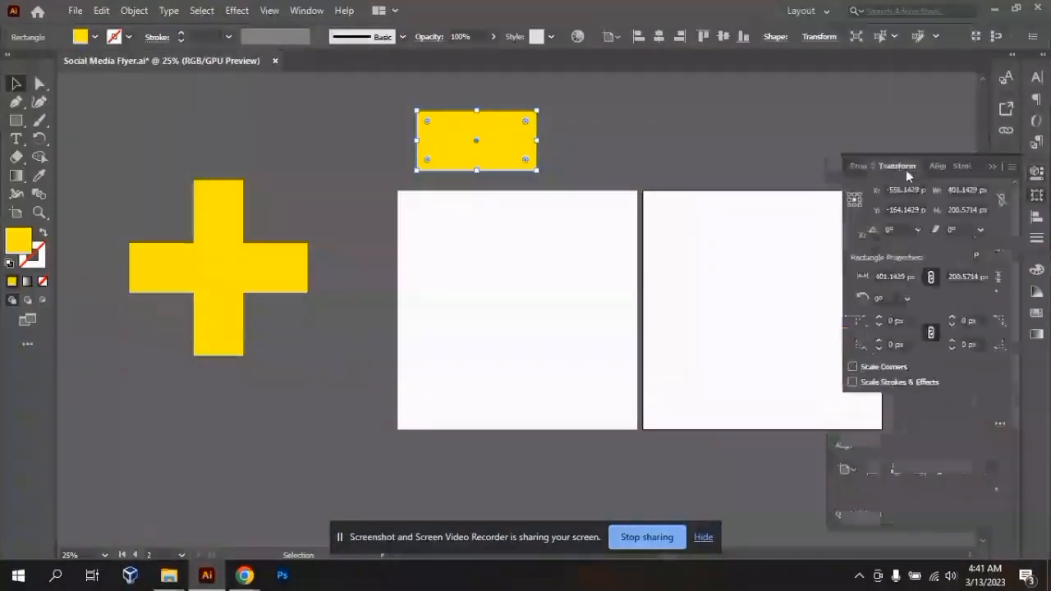
click(937, 166)
click(953, 167)
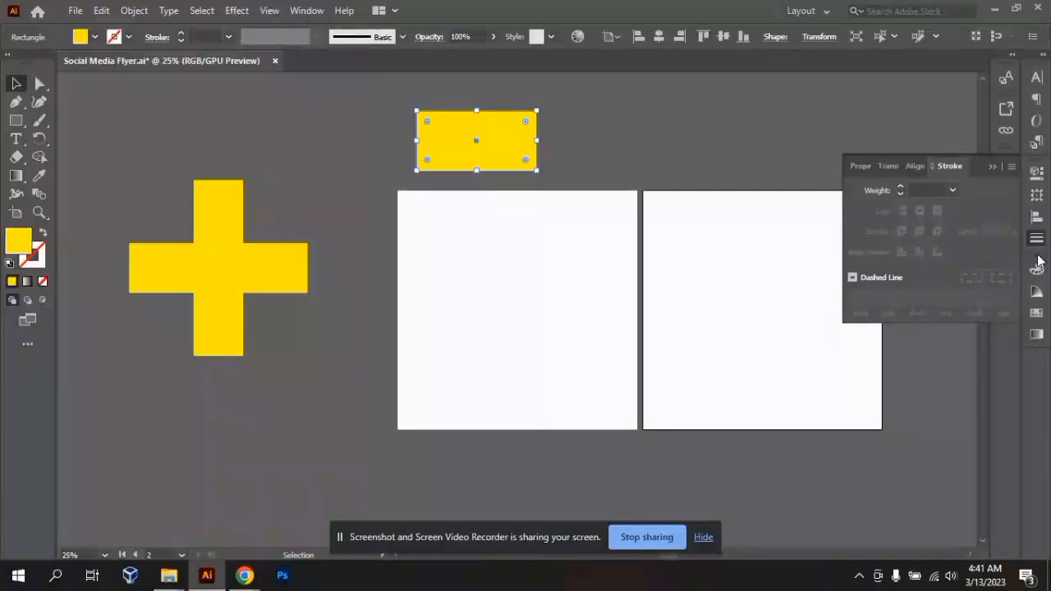
click(991, 166)
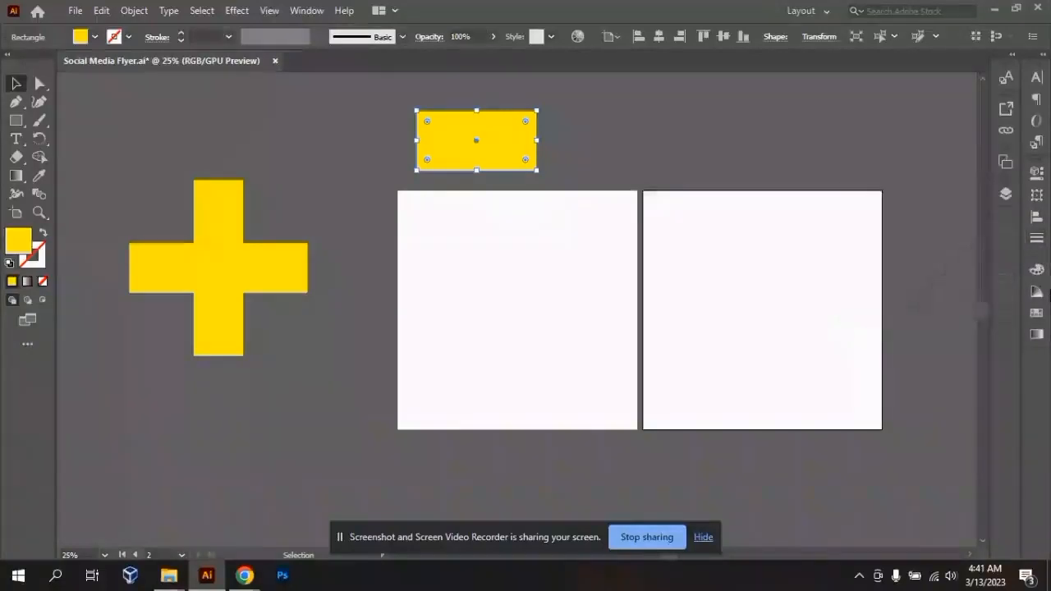
- View the Color and Color Guide panels, and briefly expand the outer panel column before collapsing it to icons
click(1036, 269)
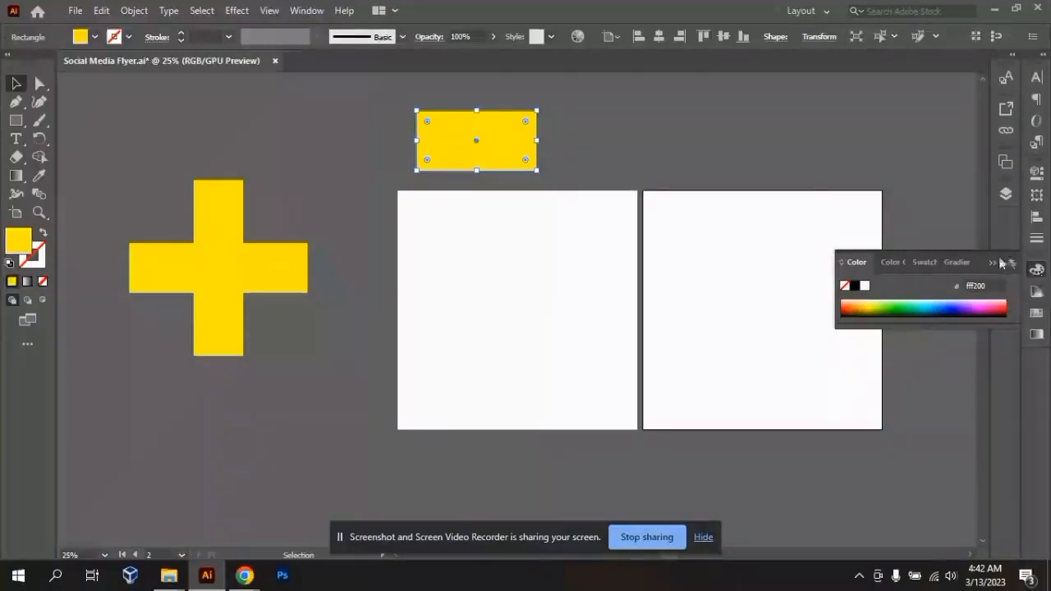
click(895, 263)
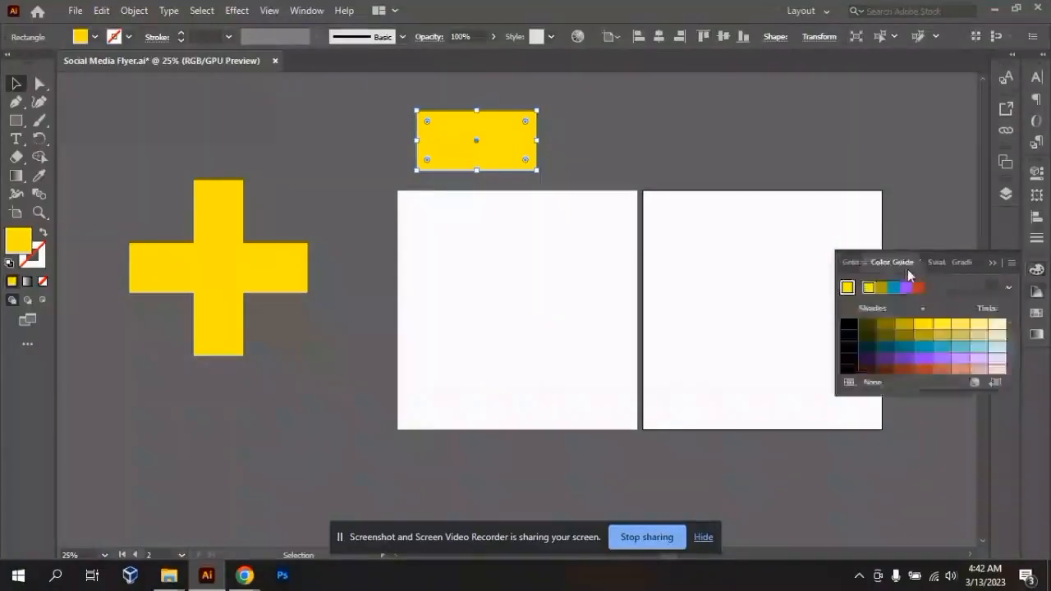
click(1034, 265)
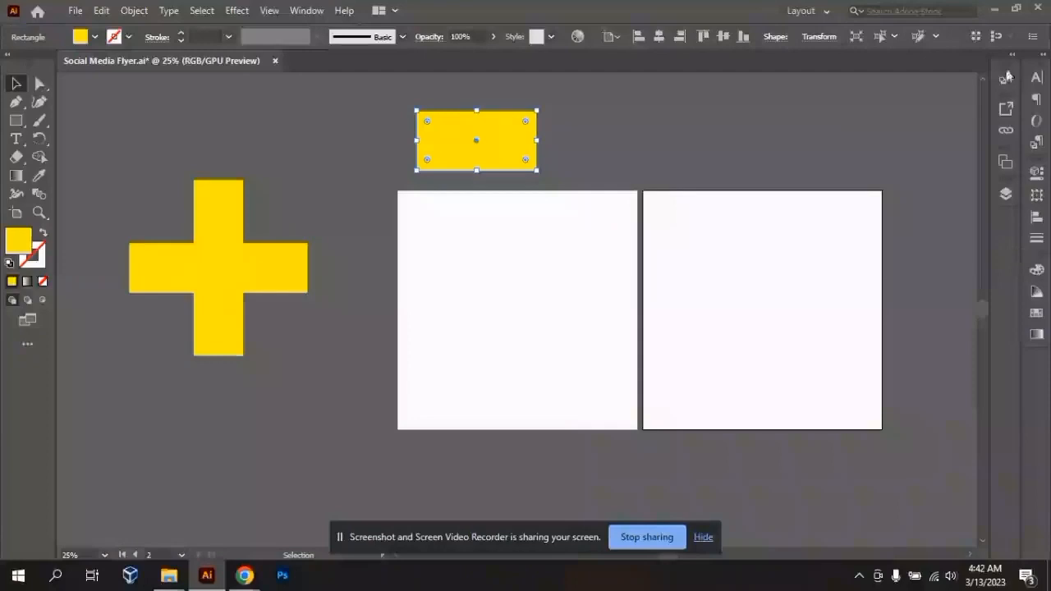
click(1042, 57)
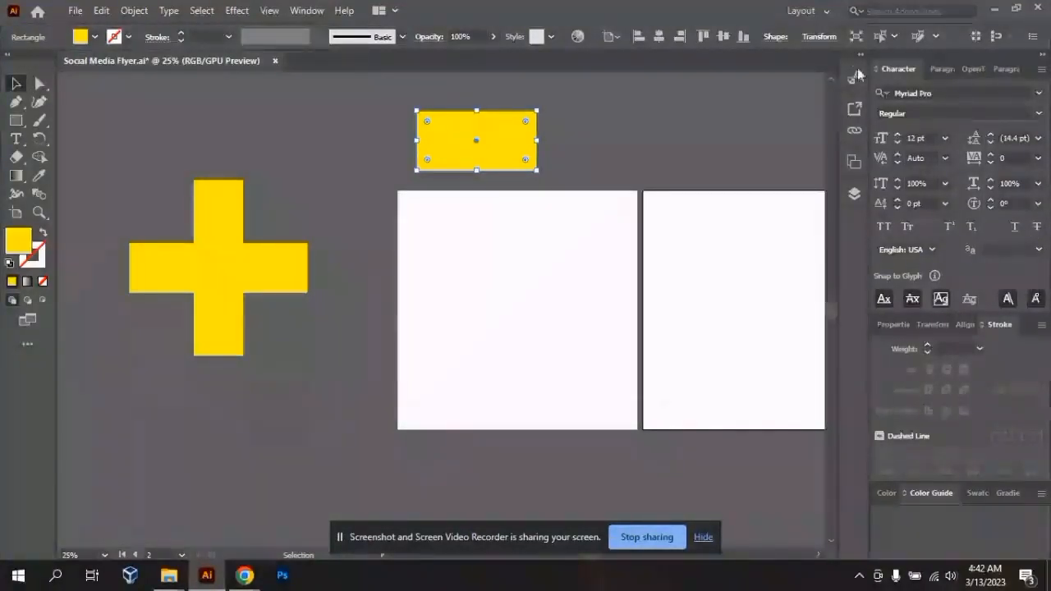
click(1041, 60)
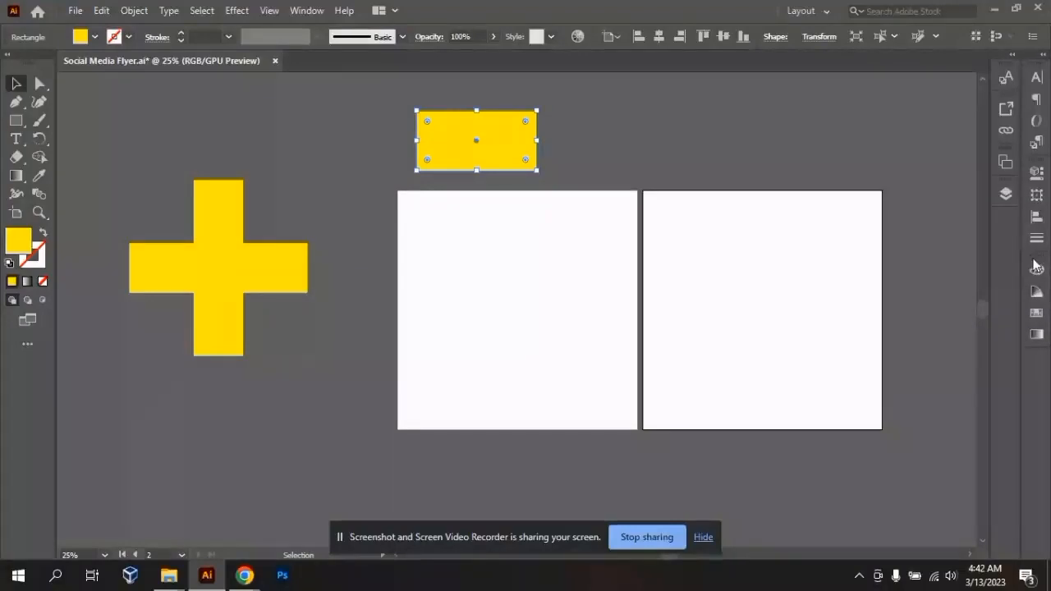
- Float the Color panel group over the canvas and dock it back at the bottom of the outer panel column
drag(1033, 257, 1000, 219)
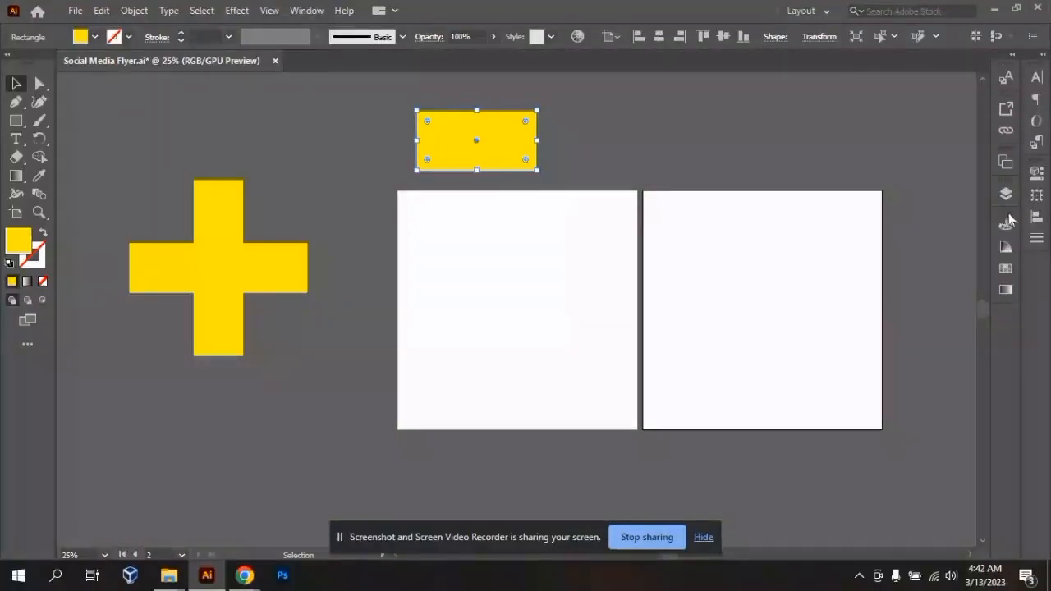
drag(1004, 218, 312, 343)
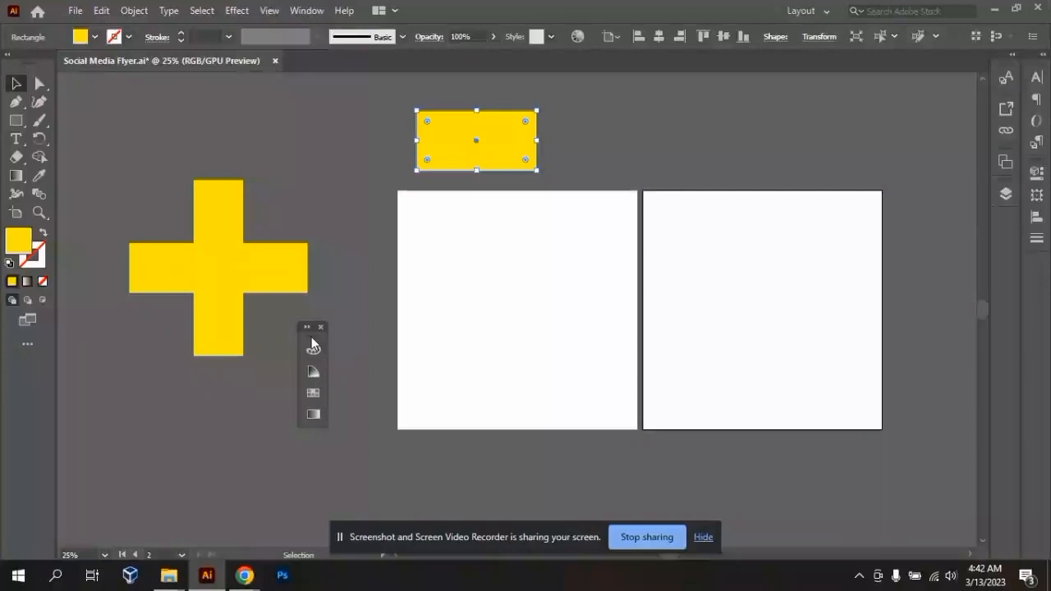
drag(299, 328, 1038, 324)
drag(1041, 270, 1041, 270)
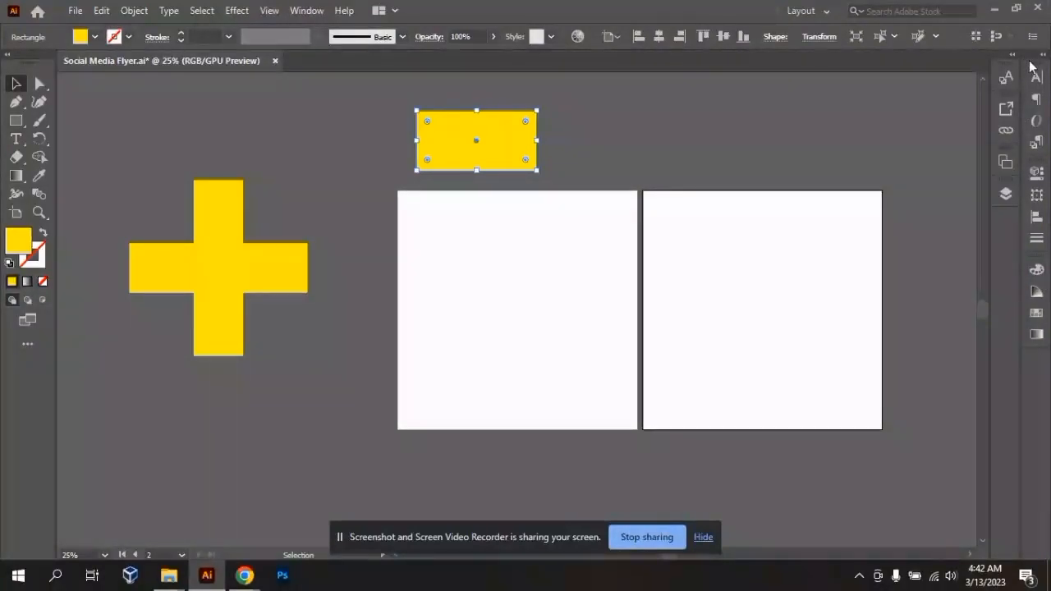
- Undock the Character panel group onto the canvas, expand it, and deselect the yellow rectangle
drag(1036, 67, 116, 376)
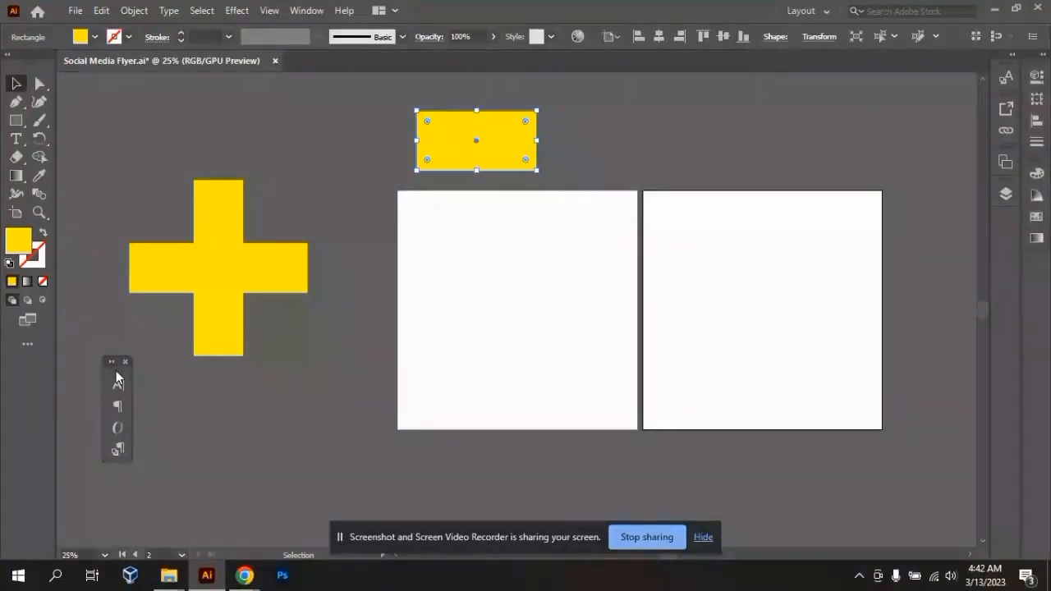
click(116, 372)
click(645, 303)
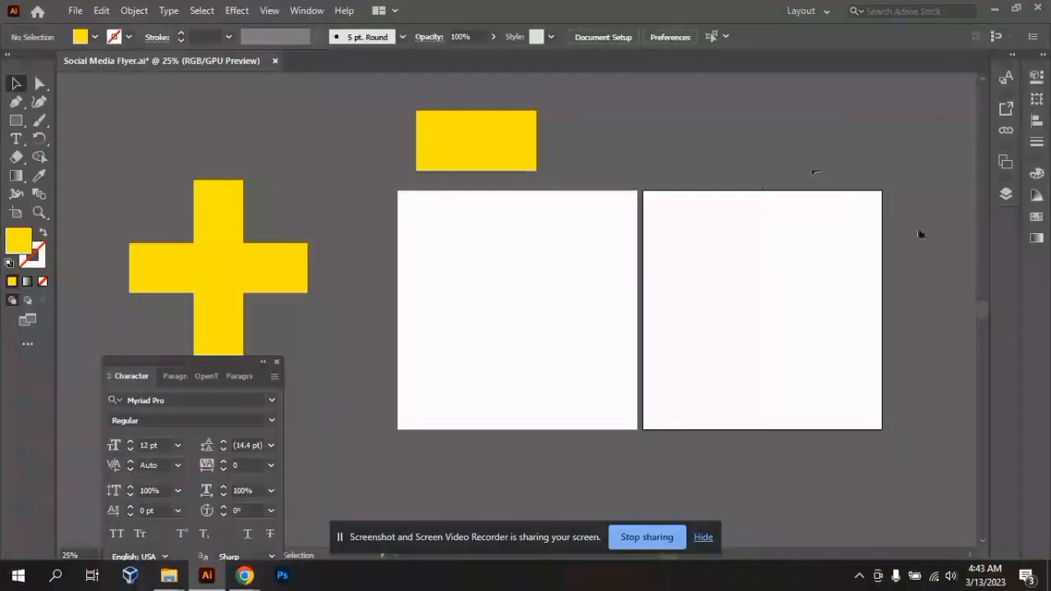
- Separate the Character panel from its floating group, and close both it and the remaining Paragraph Styles group
drag(143, 369, 152, 294)
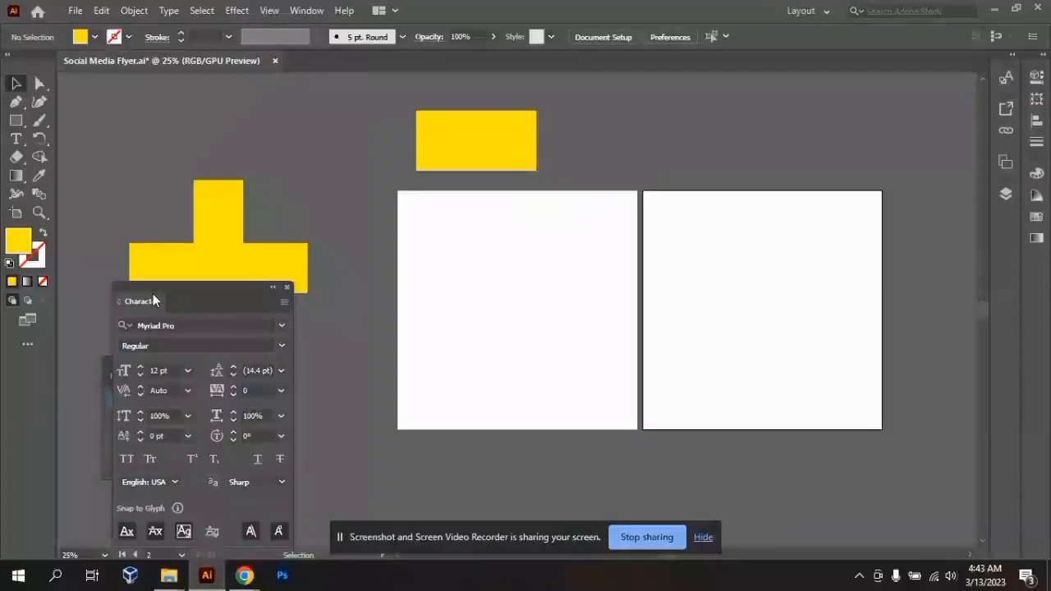
drag(153, 294, 148, 318)
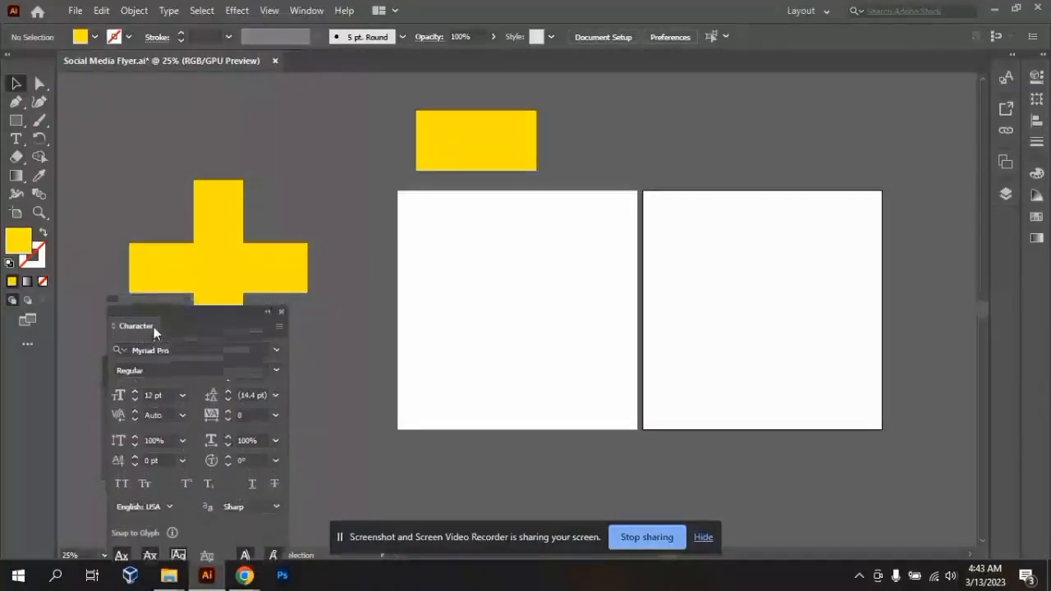
click(282, 311)
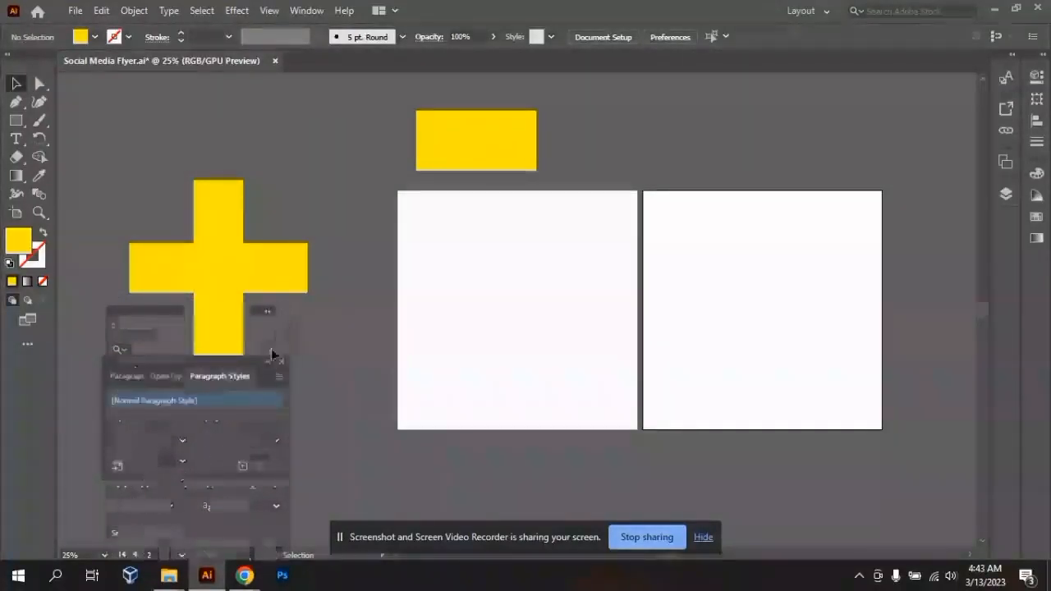
click(281, 363)
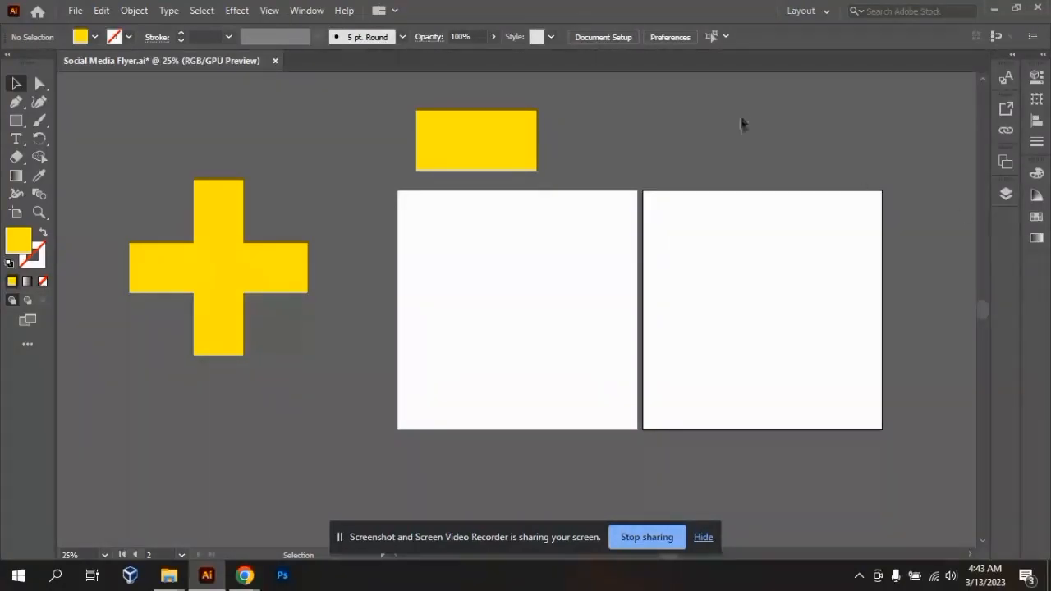
- Reopen the Character panel and position it over the first artboard, just below the yellow rectangle
click(308, 11)
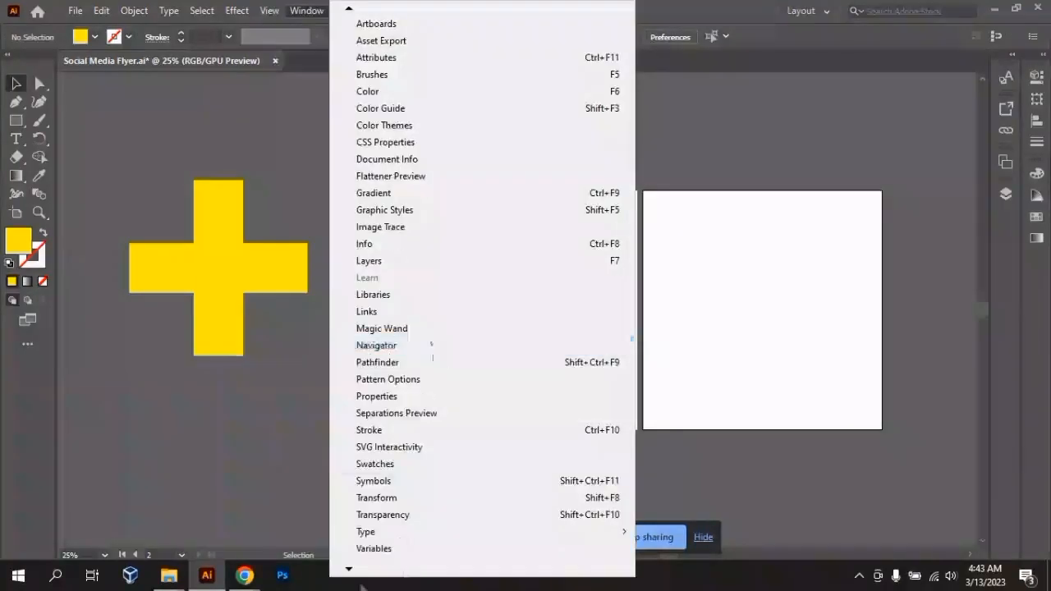
mouse_move(349, 574)
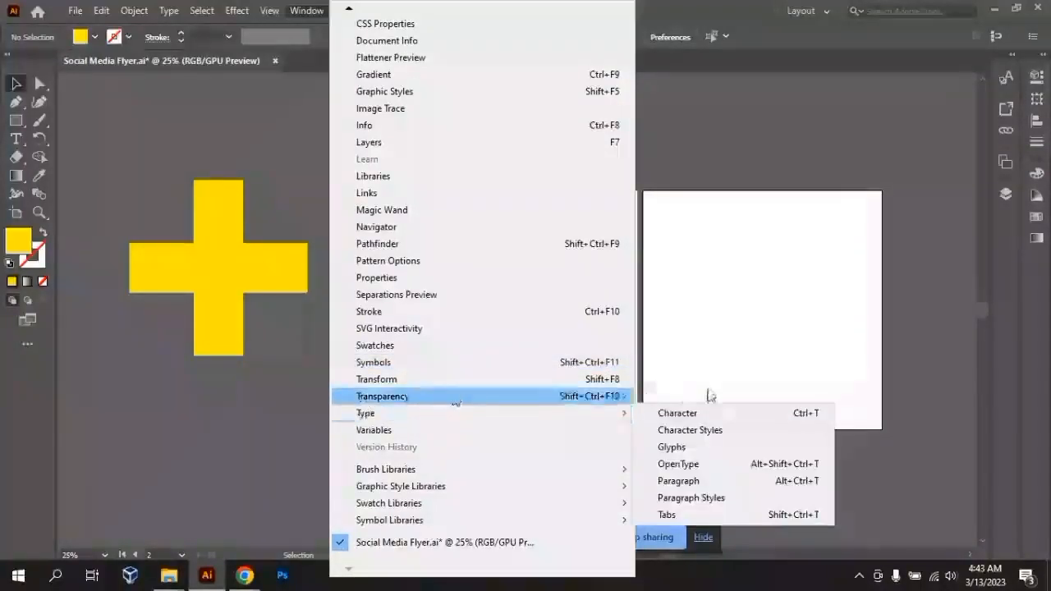
mouse_move(629, 413)
click(662, 414)
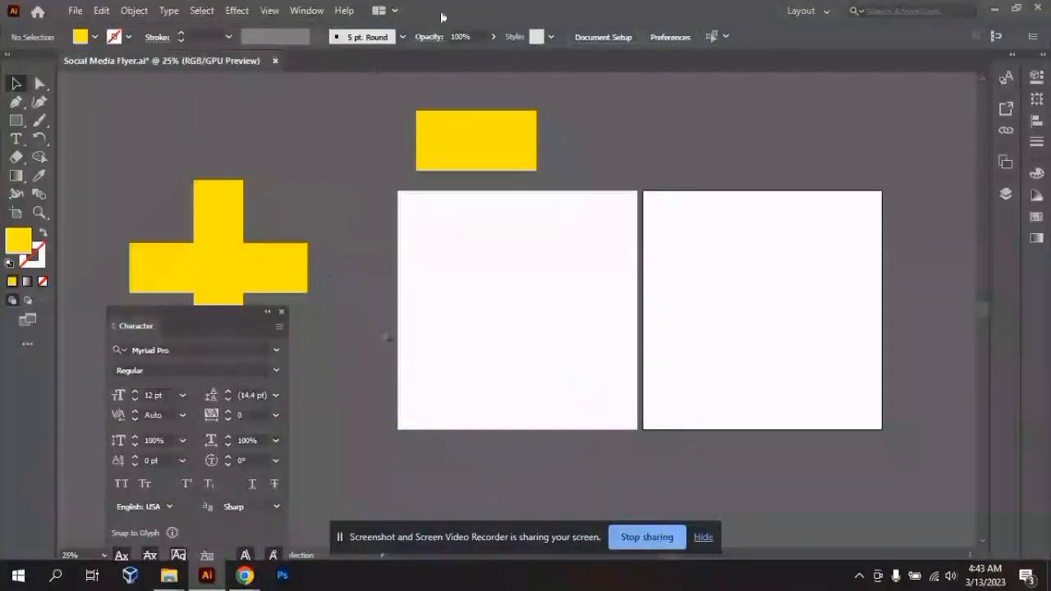
drag(139, 332, 410, 199)
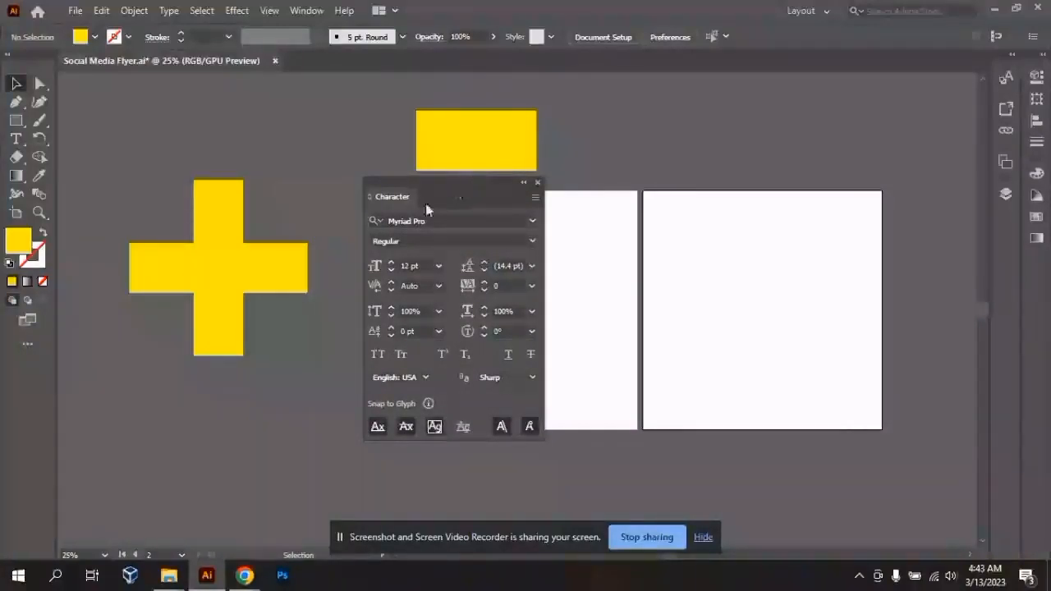
- Reopen the Paragraph panel, place its tab after OpenType, and collapse that floating group to icons
click(304, 12)
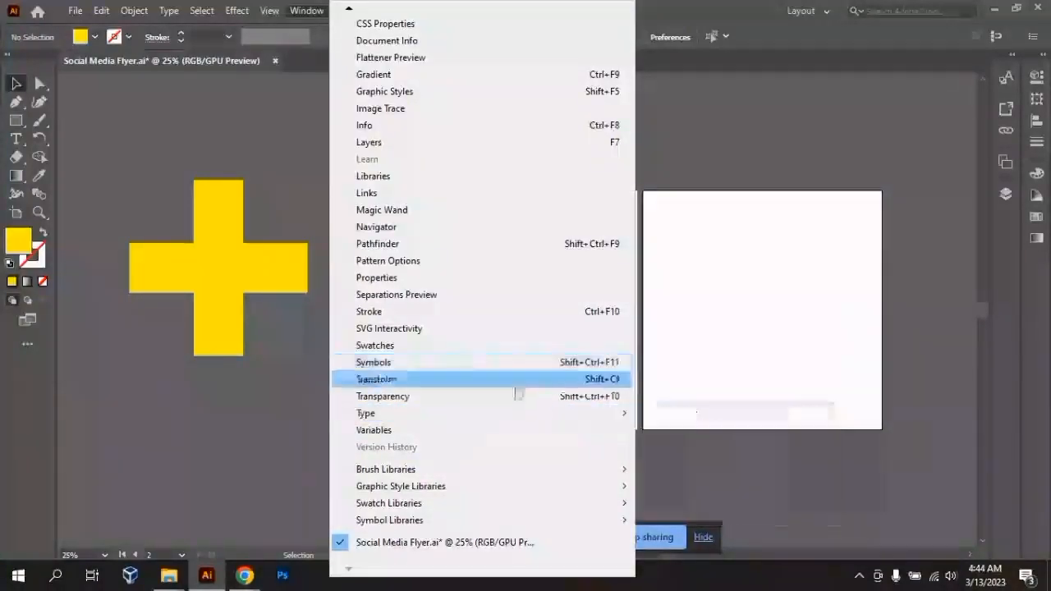
mouse_move(561, 419)
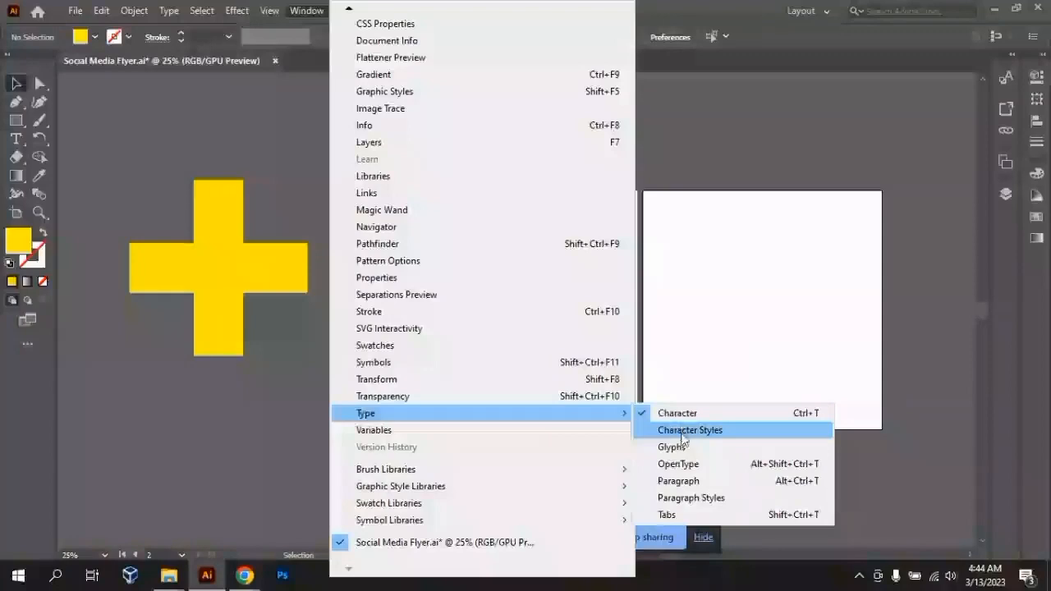
click(678, 480)
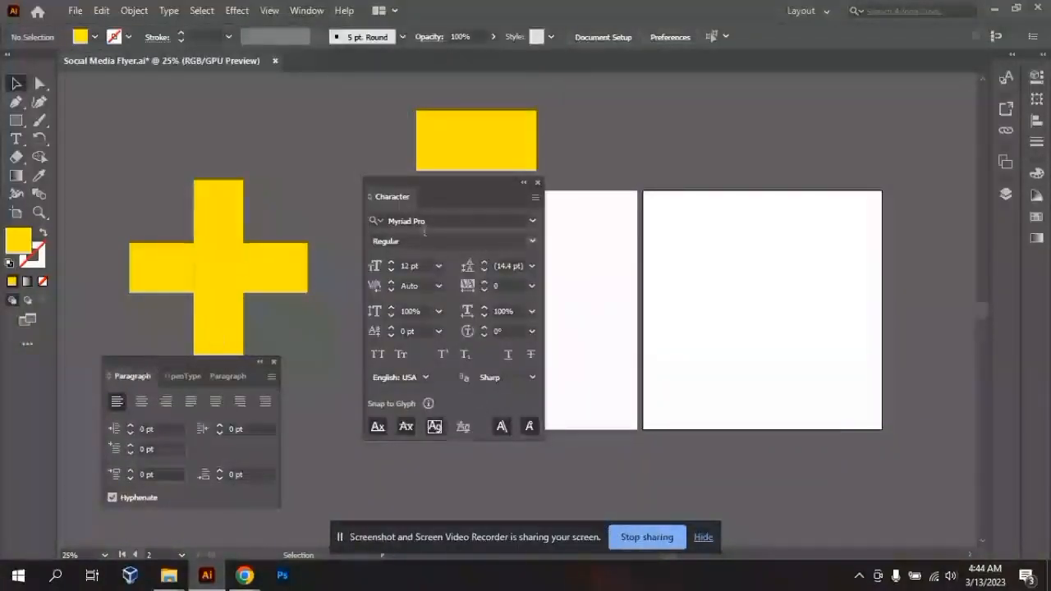
drag(119, 383, 171, 379)
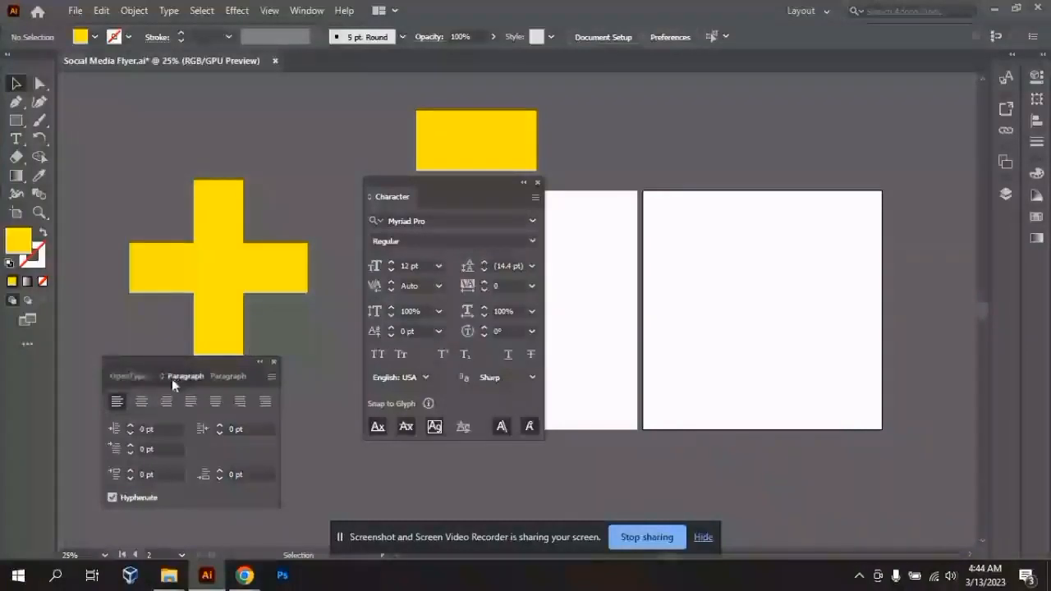
click(259, 362)
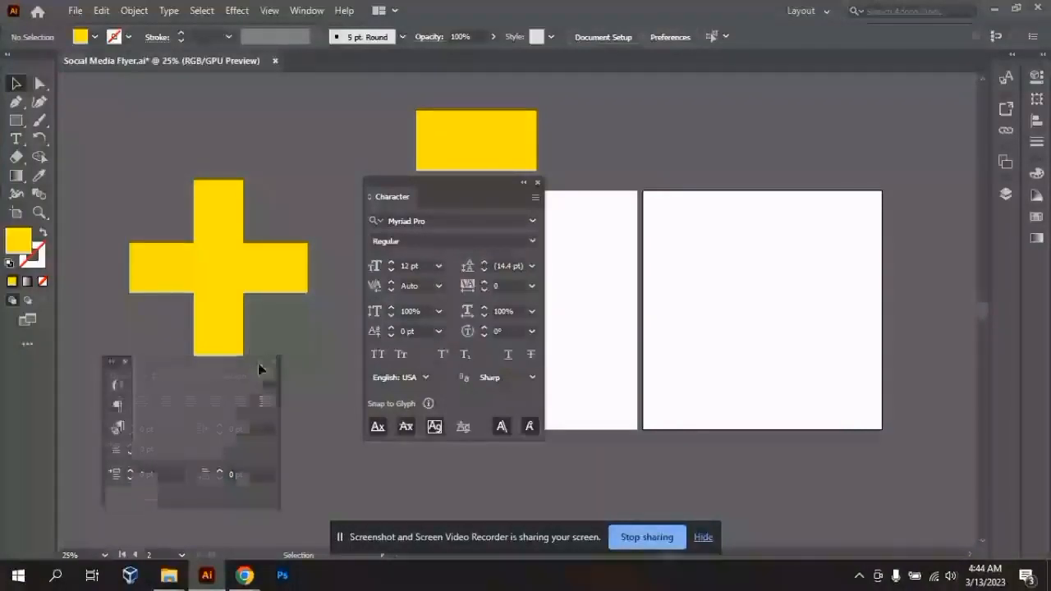
- Merge the Paragraph group with the Character panel and dock the collapsed group at the top of the outer panel column
drag(116, 372, 435, 213)
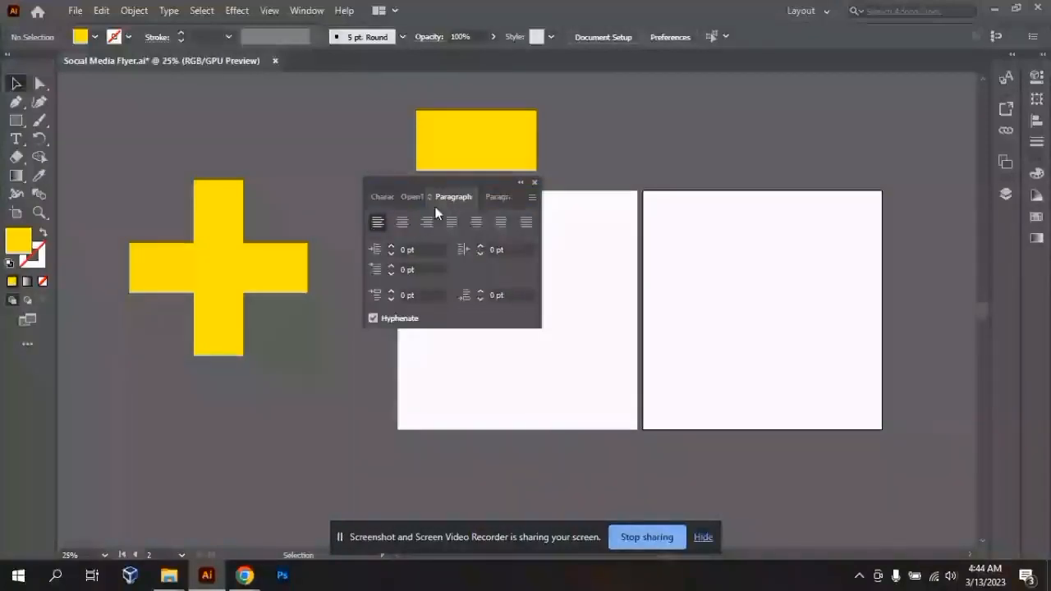
click(521, 183)
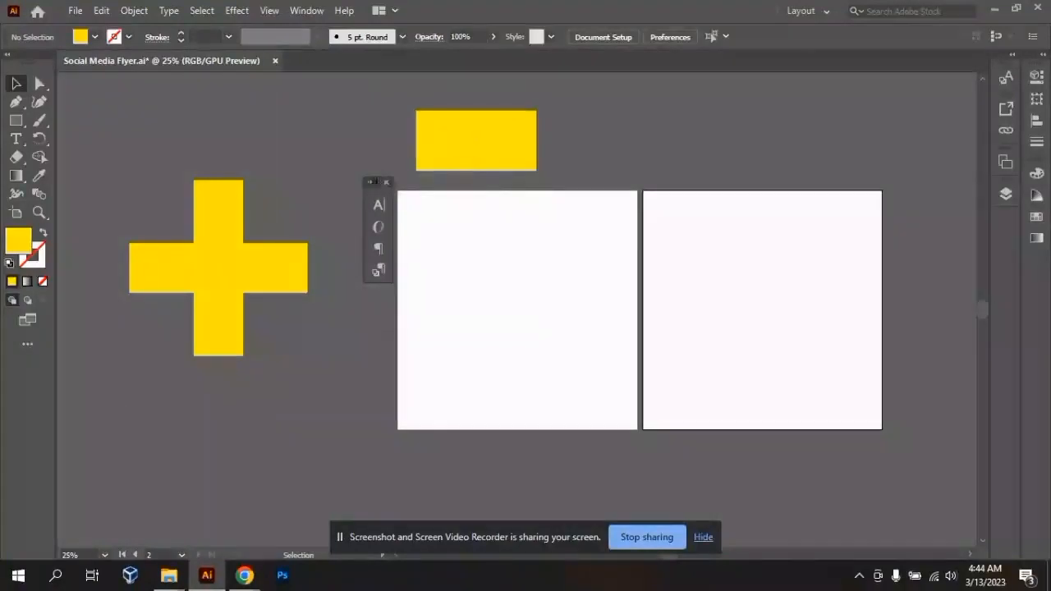
drag(370, 192, 1037, 74)
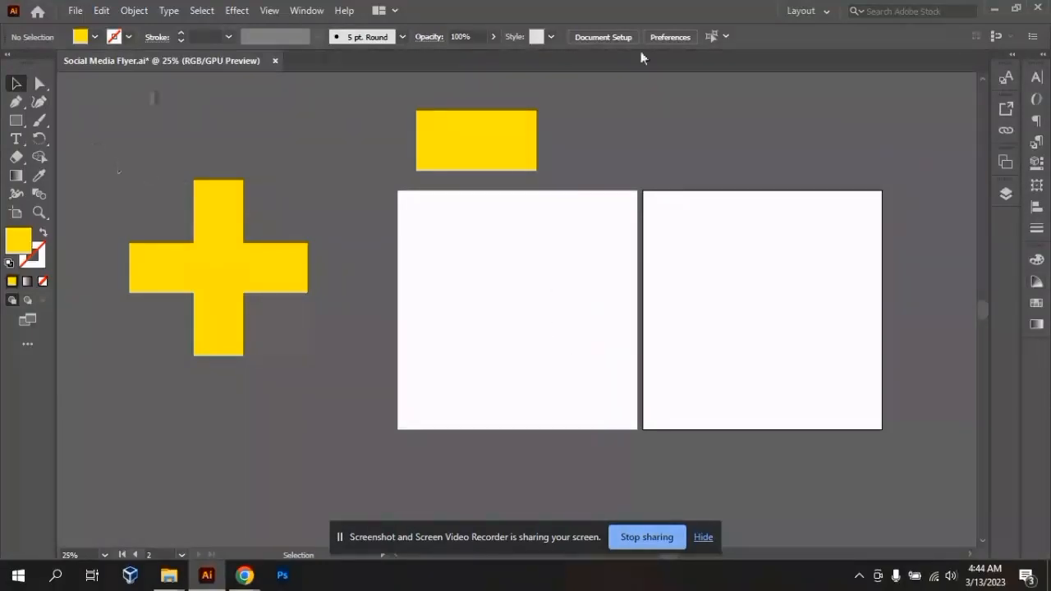
- View the Pen tool's hidden variants and activate the Curvature tool
click(20, 105)
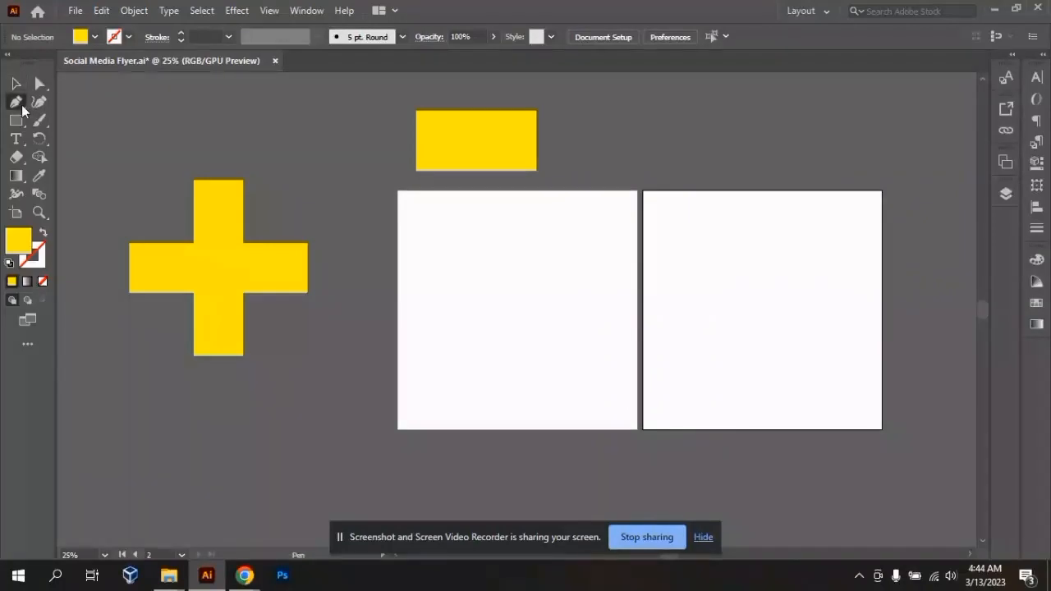
right_click(22, 107)
click(19, 93)
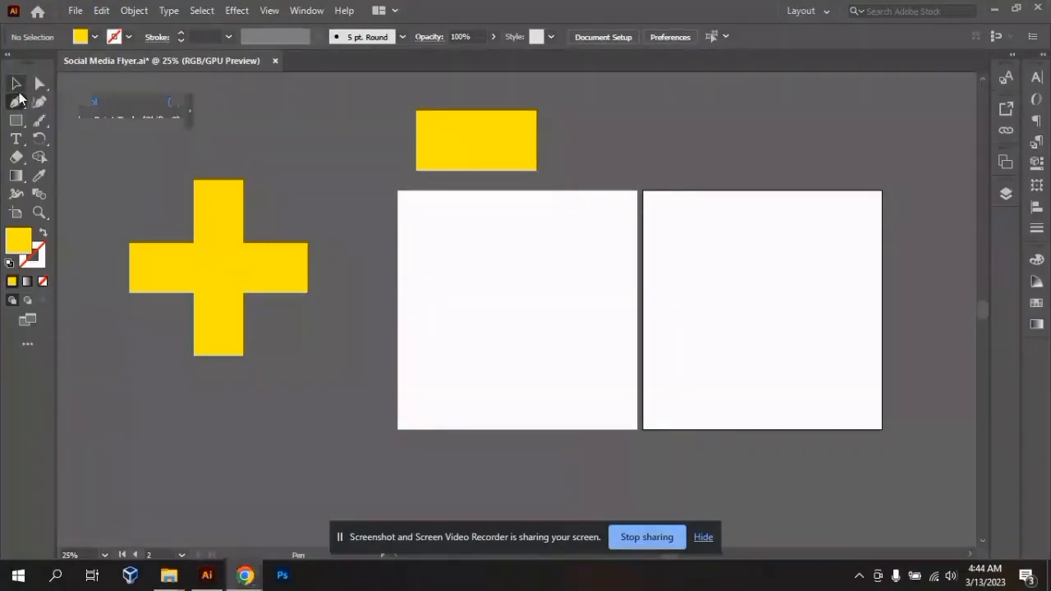
key(a)
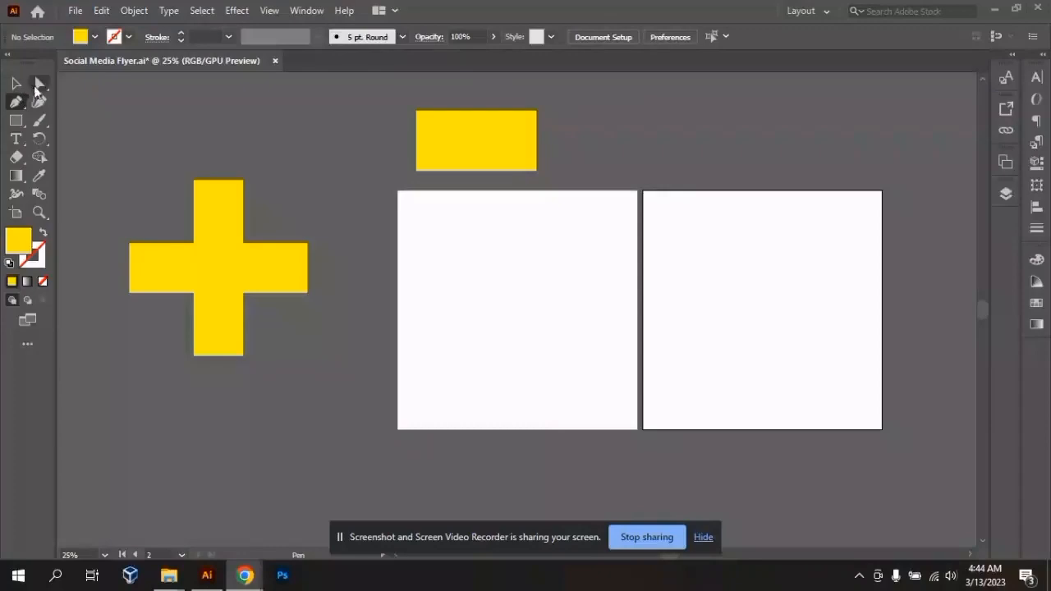
click(20, 105)
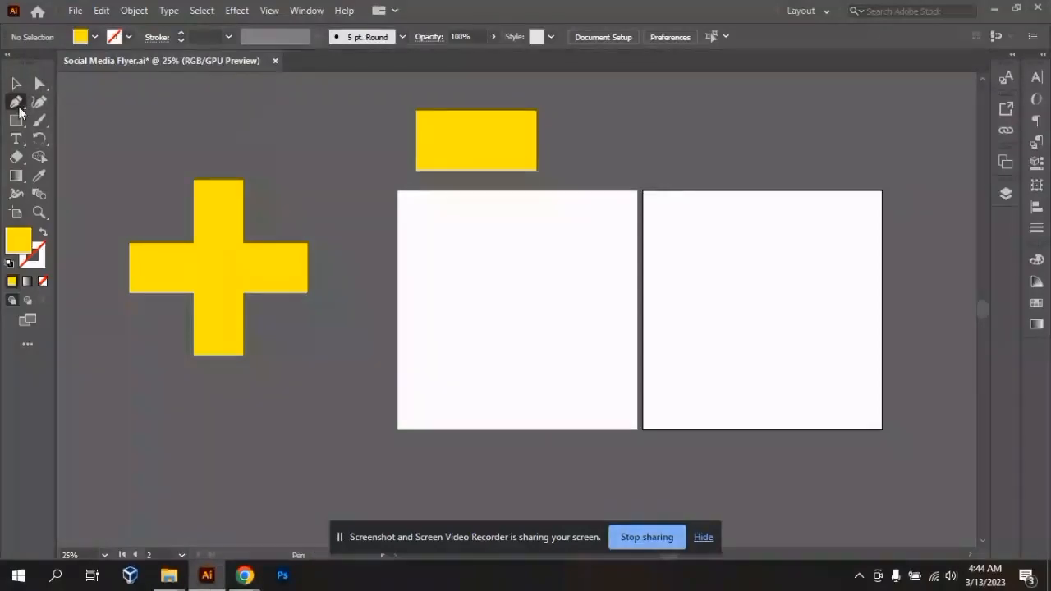
right_click(19, 107)
click(40, 104)
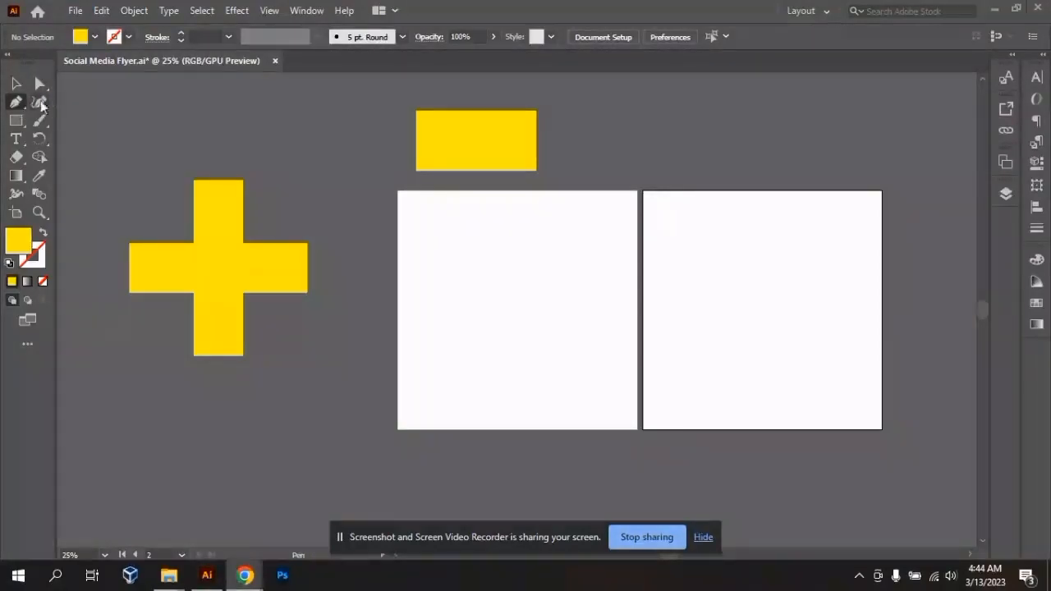
click(40, 103)
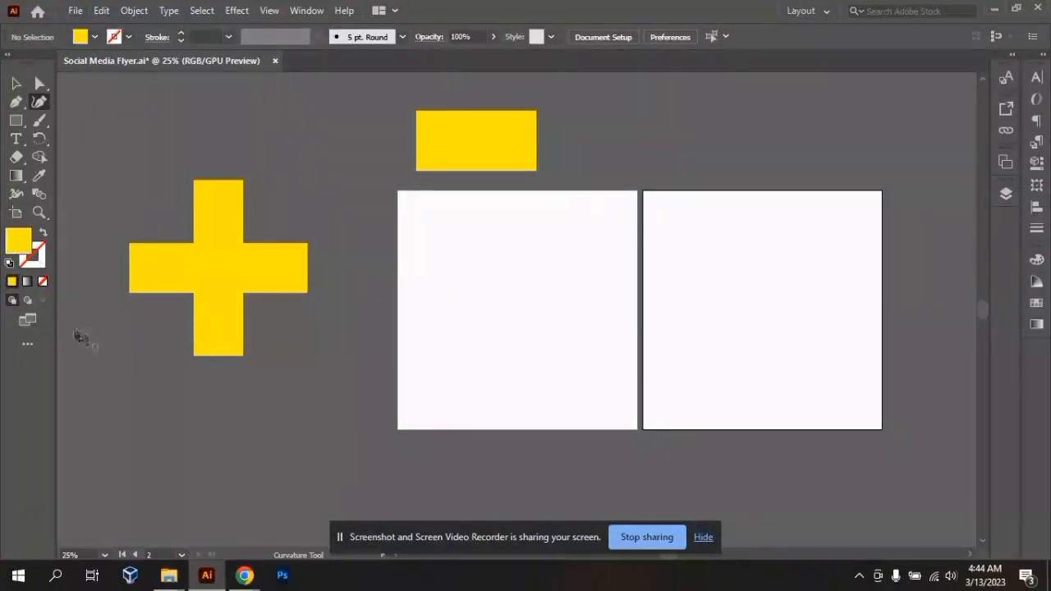
- Open the Magic Wand panel and collapse it to its label
click(311, 13)
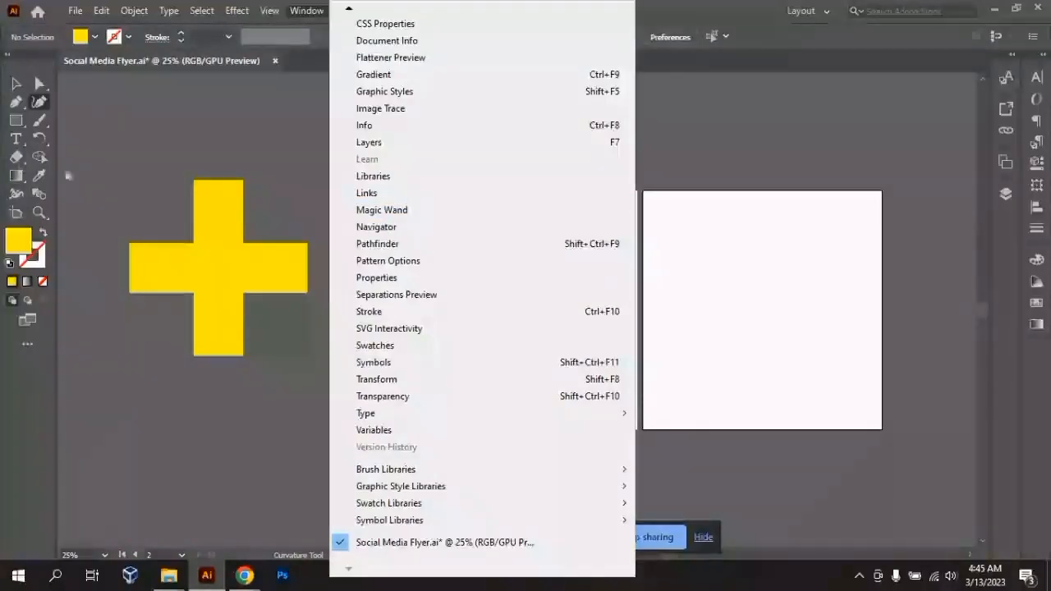
click(135, 153)
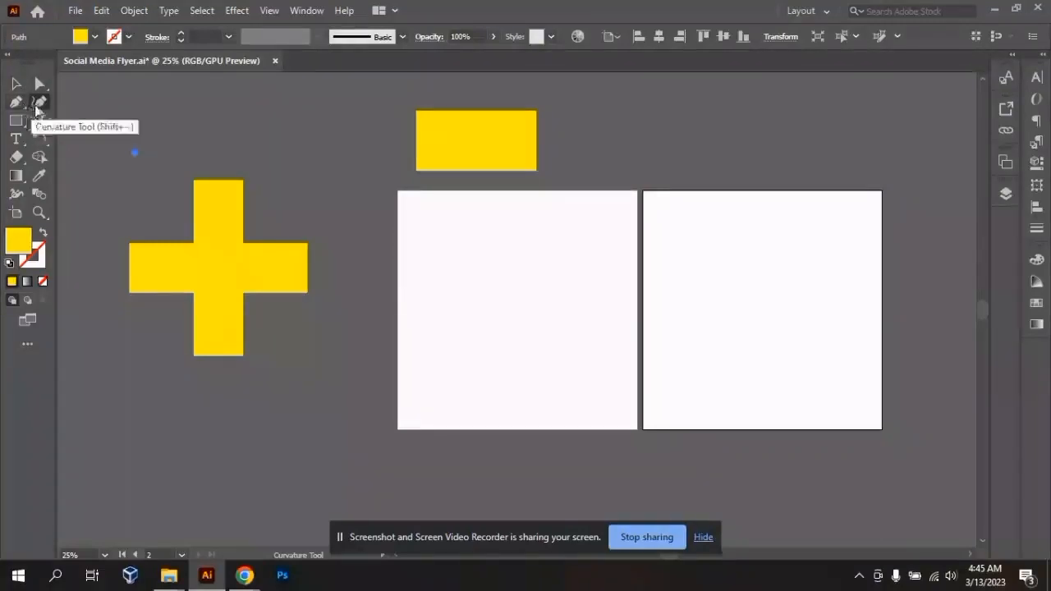
click(300, 17)
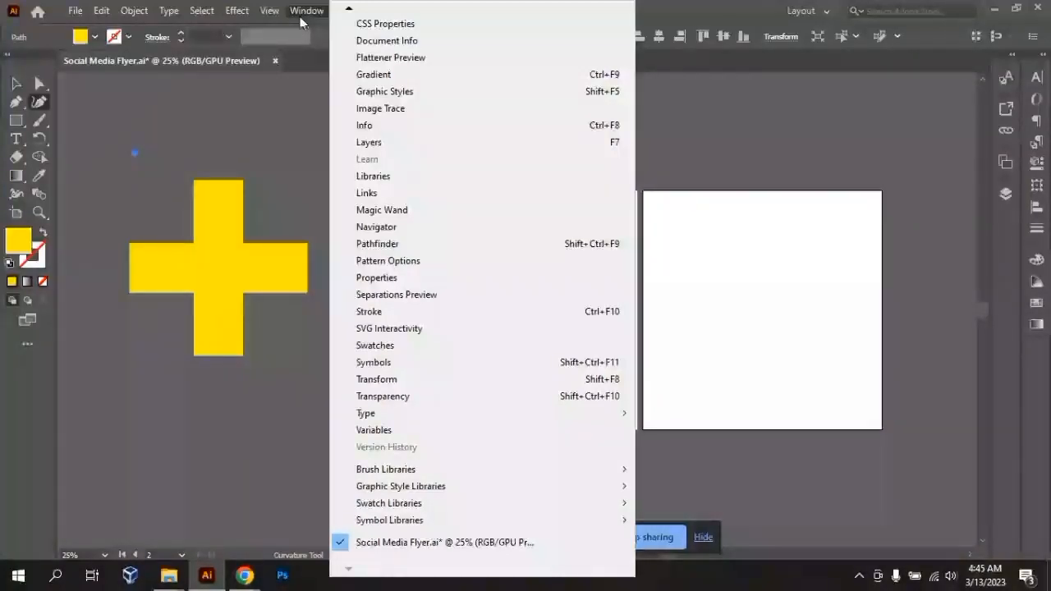
click(394, 210)
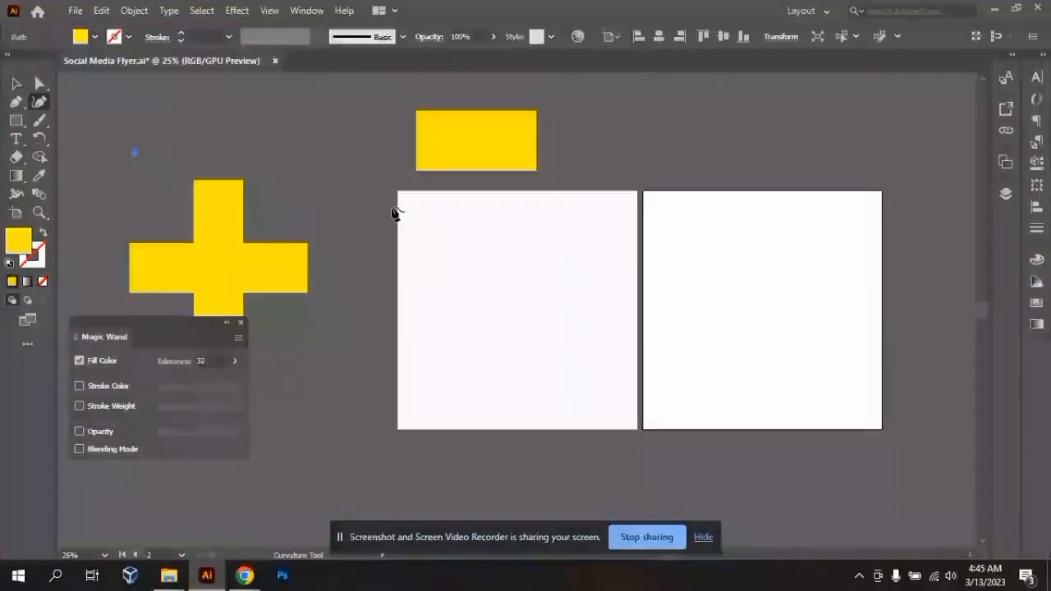
click(227, 324)
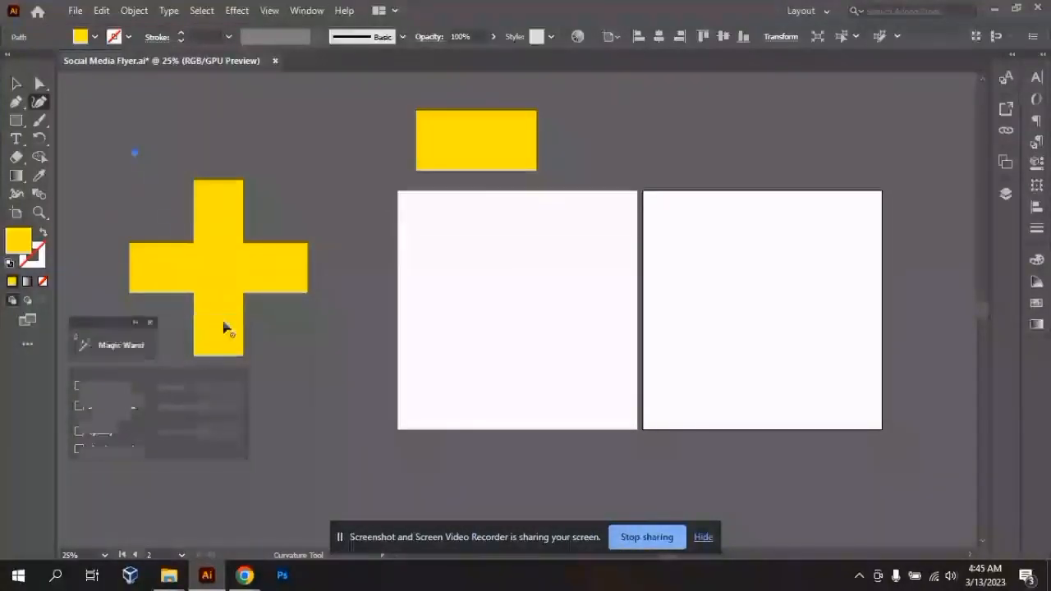
- Deselect the stray curvature path with the Selection tool and try to dock the floating Magic Wand panel in the toolbar
click(223, 320)
click(17, 85)
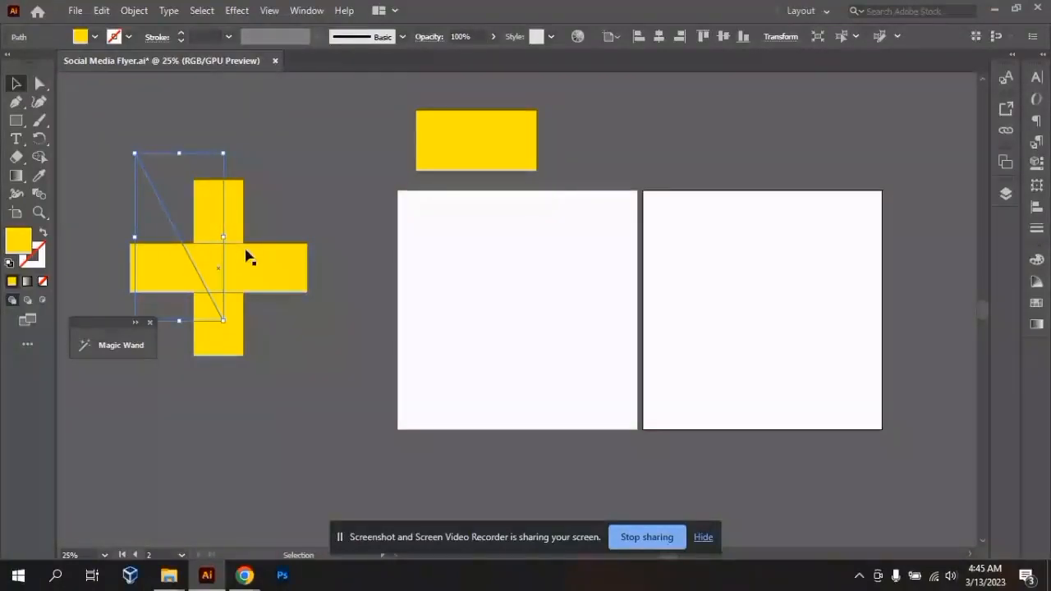
click(197, 159)
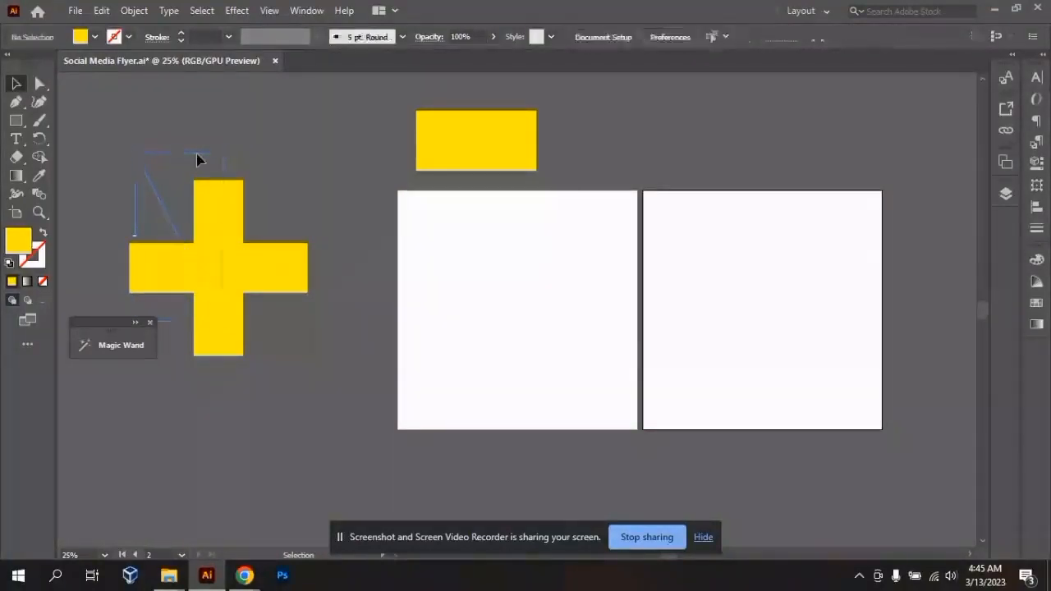
drag(122, 336, 18, 128)
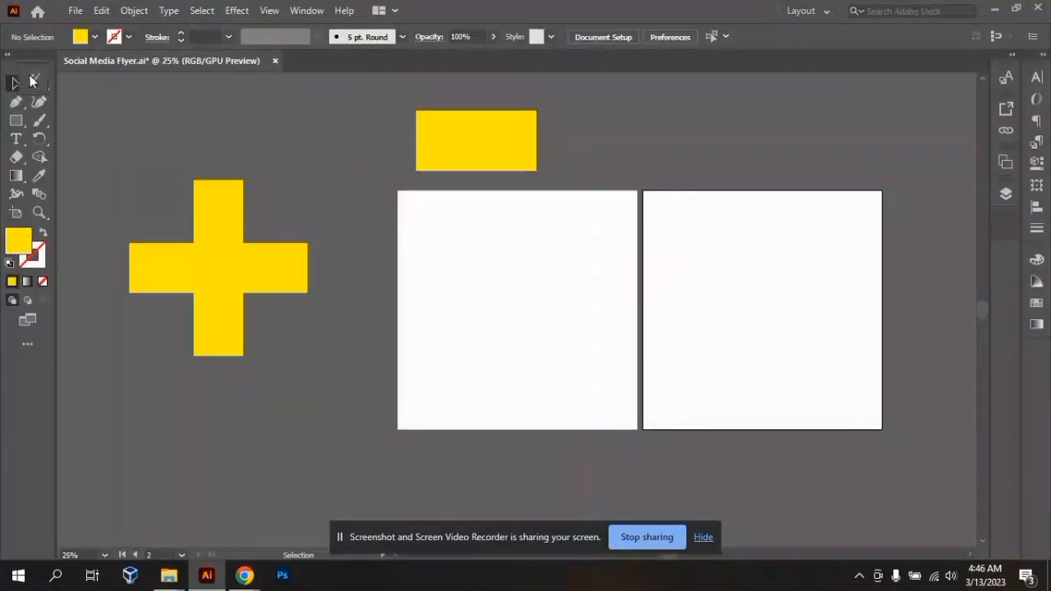
- Dock the Magic Wand panel beside the toolbar and at the foot of the inner panel column, then undock and close it
drag(47, 72, 4, 222)
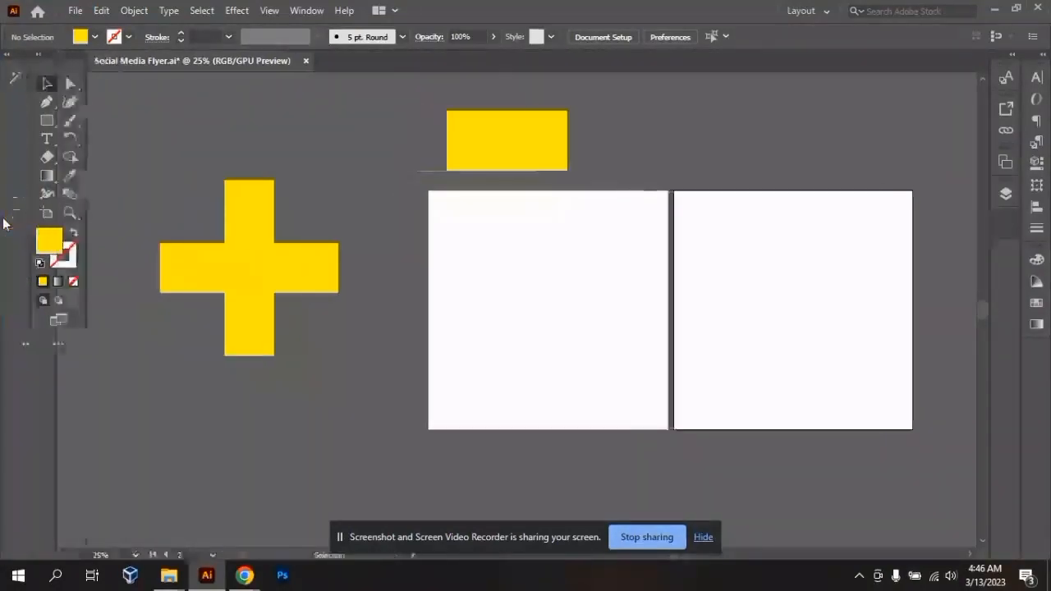
drag(15, 77, 1009, 229)
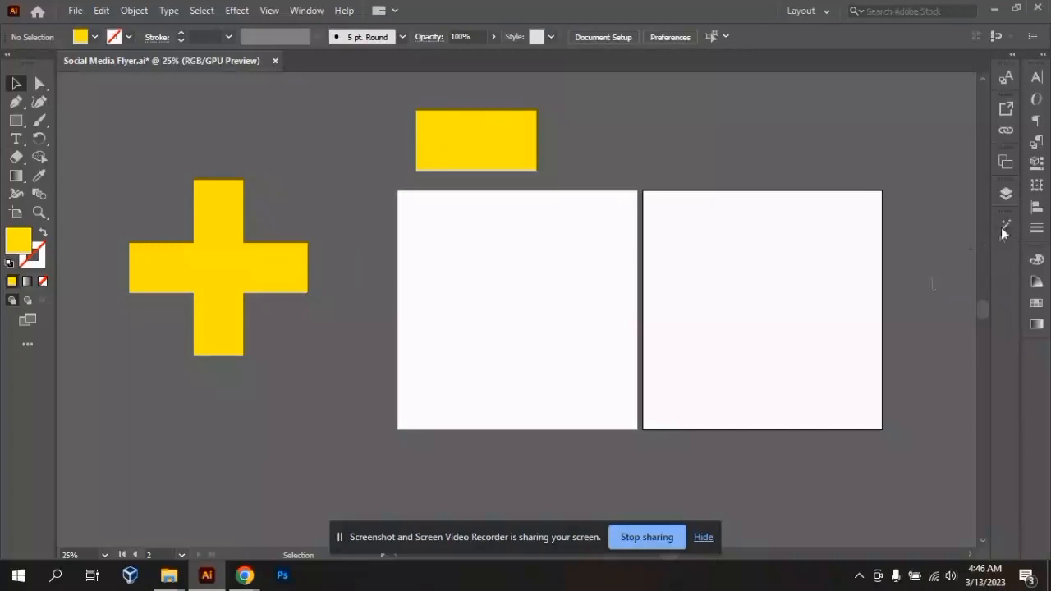
drag(1002, 228, 801, 169)
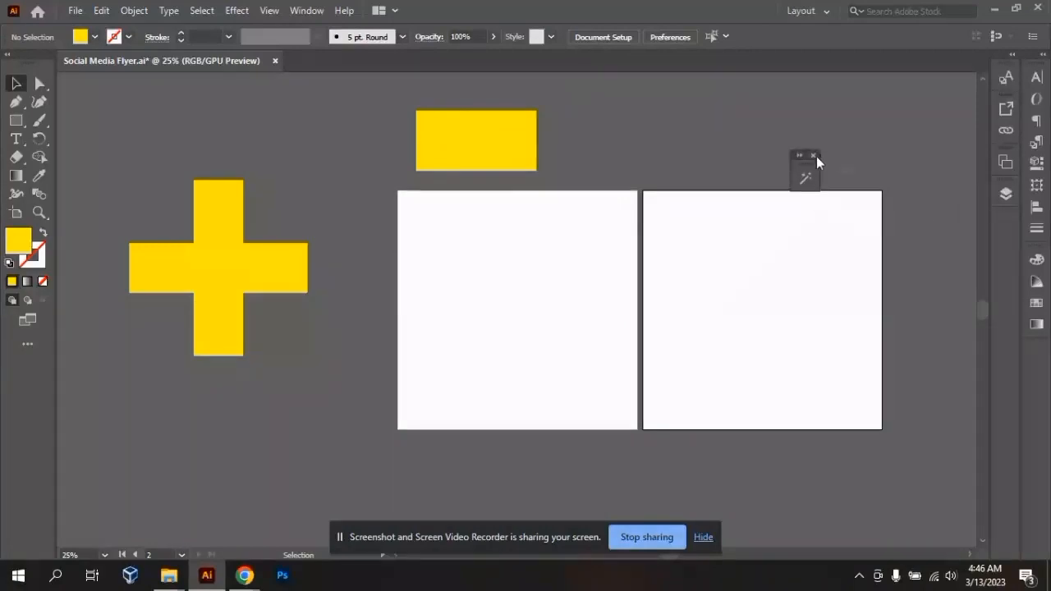
click(814, 156)
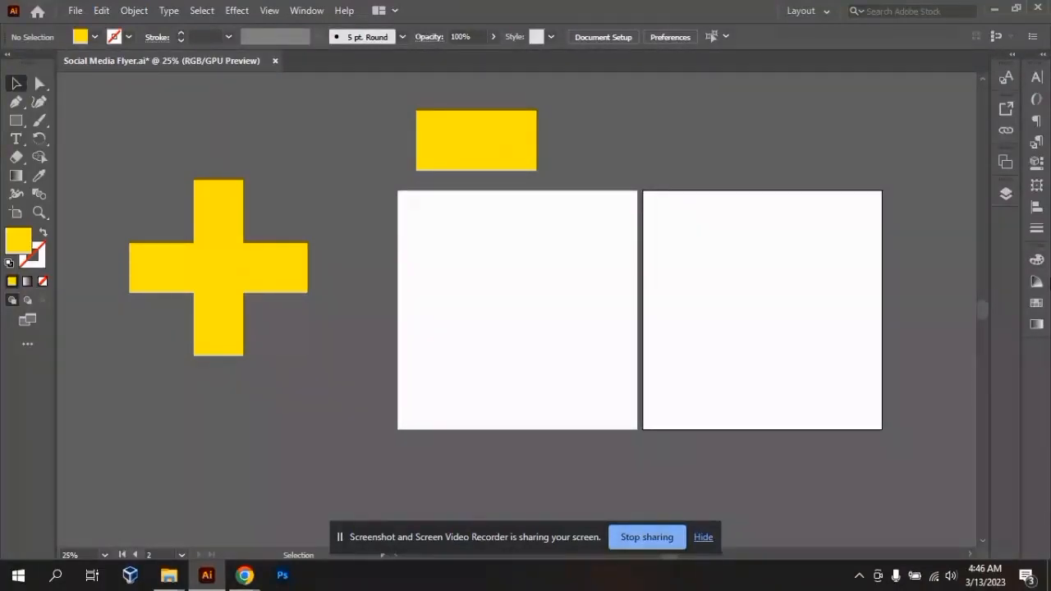
- Review the workspace list, expand the docked panels to view the OpenType options and collapse the outer column back to icons
click(827, 11)
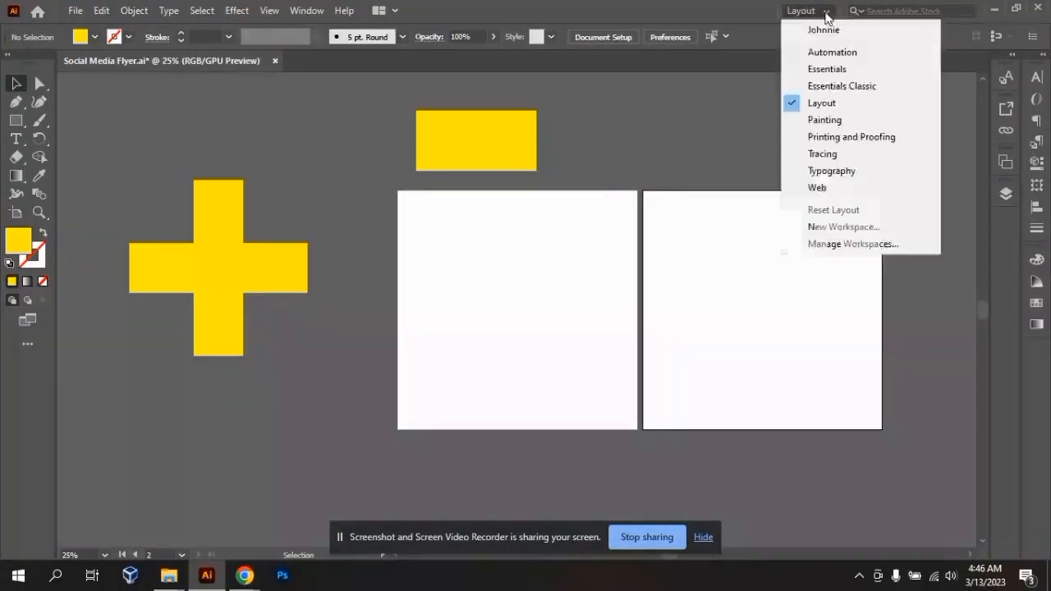
click(635, 159)
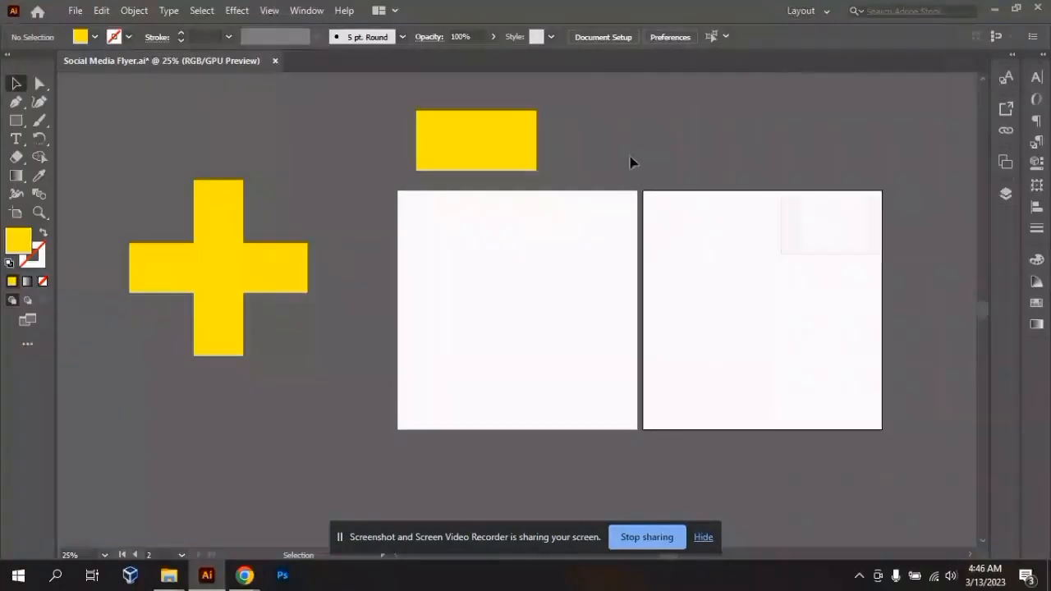
click(1011, 53)
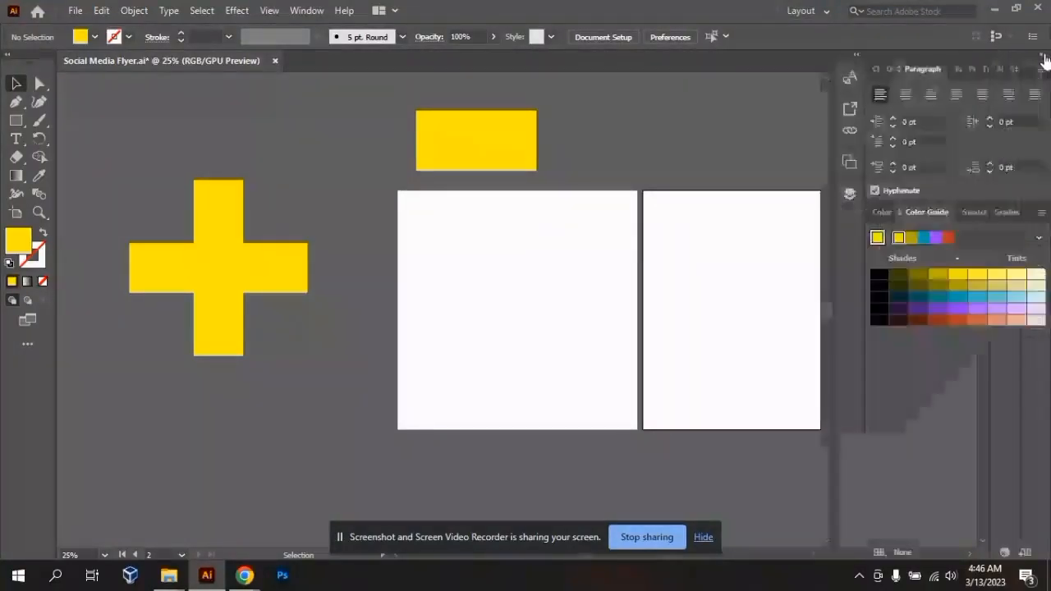
click(882, 66)
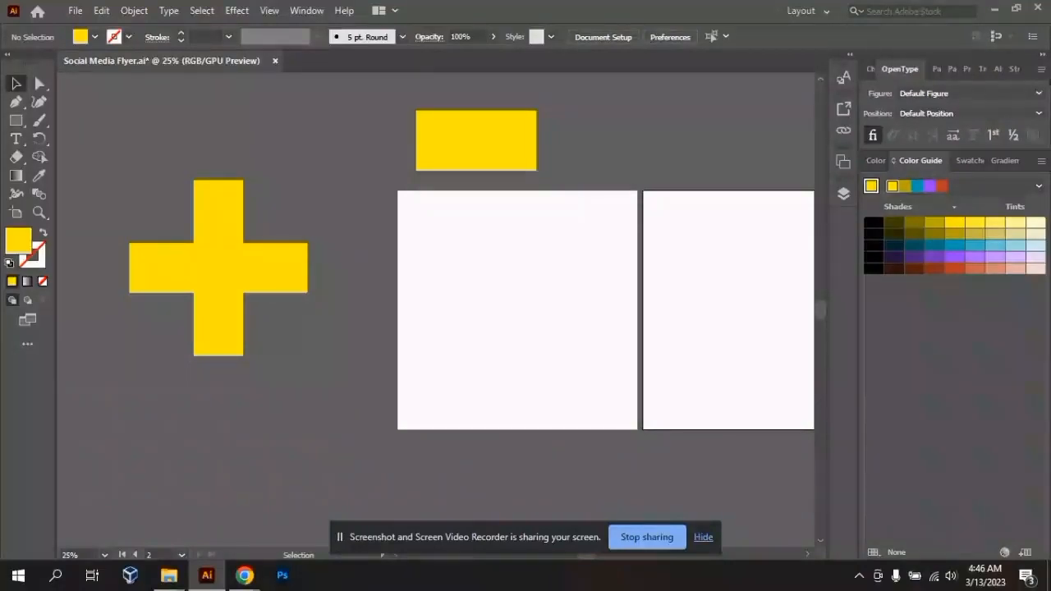
click(1042, 55)
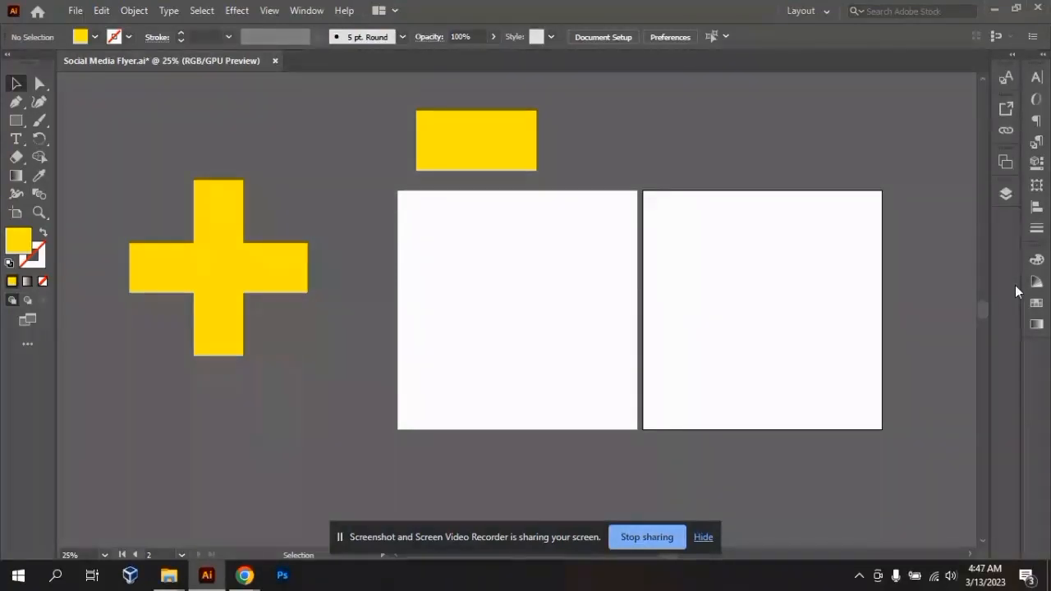
- Save the current panel arrangement as a new workspace named with the designer's first name followed by 2
click(823, 11)
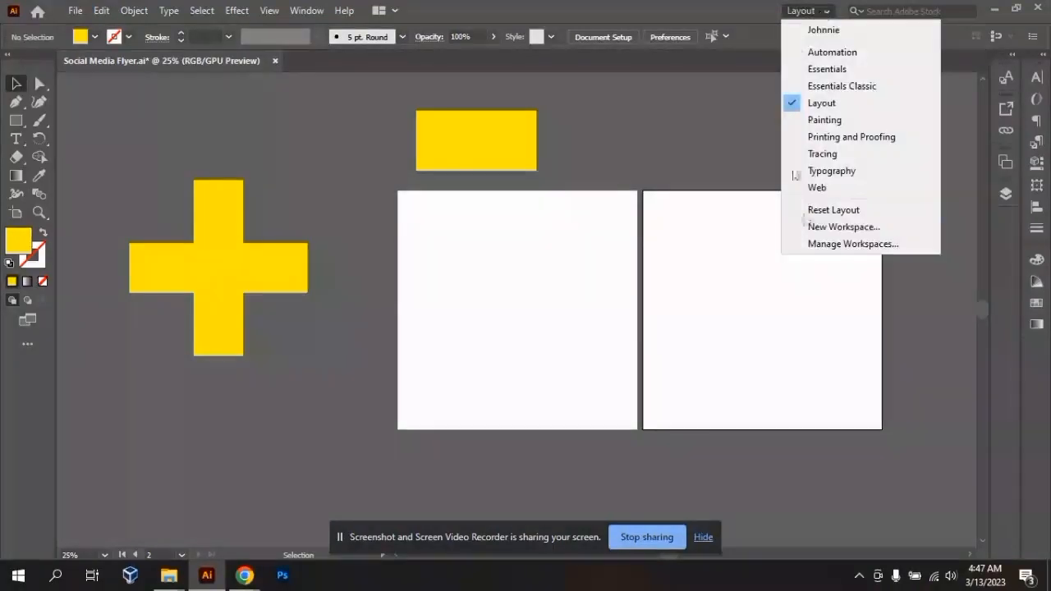
click(819, 235)
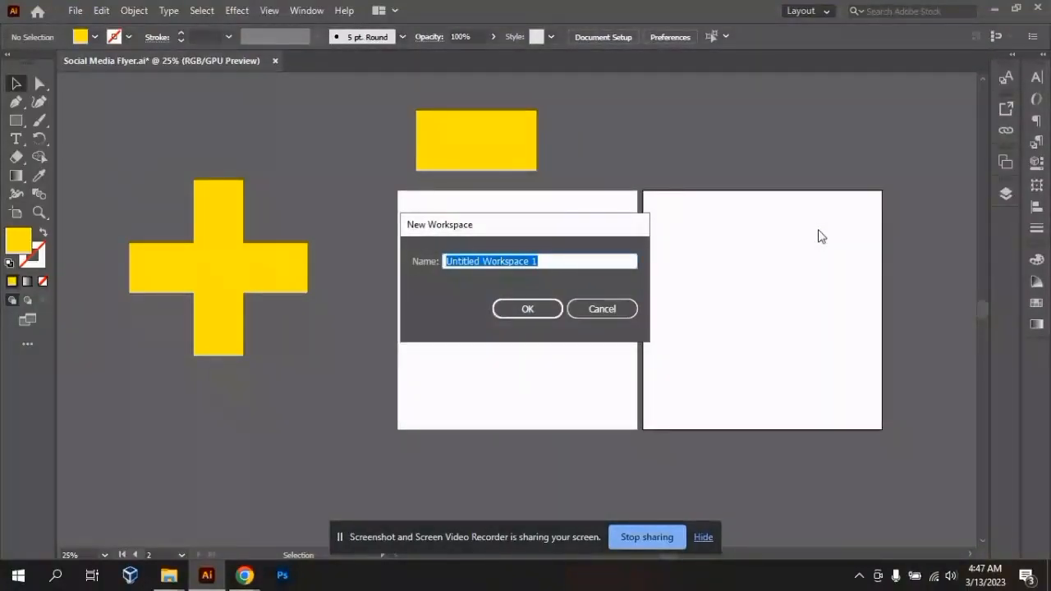
text(Jo)
key(BackSpace)
key(BackSpace)
key(ctrl+z)
text(Johnie 2)
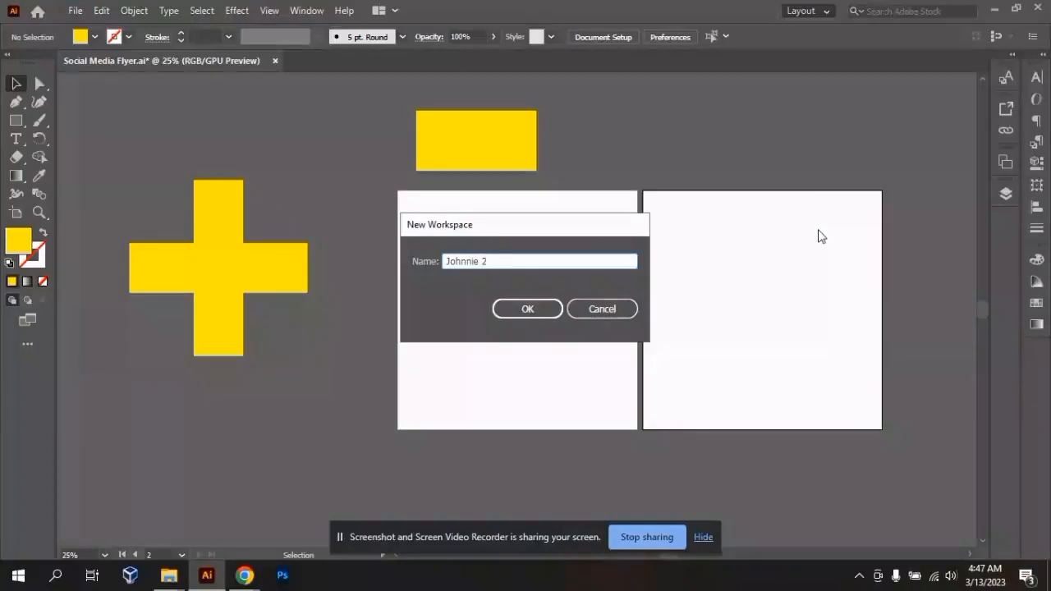
key(Return)
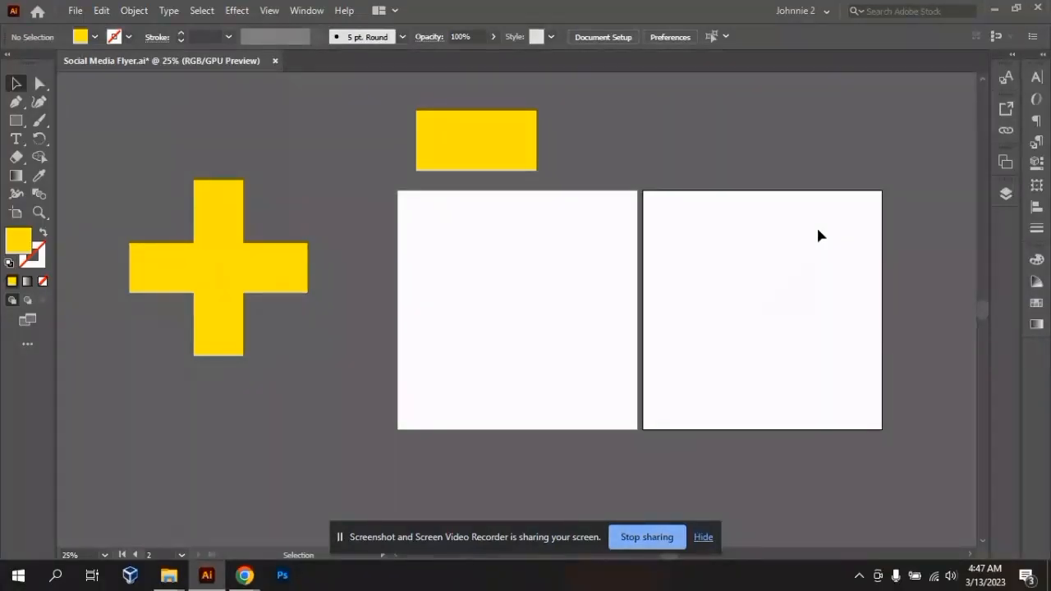
- Compare the two custom workspaces by switching back and forth between them, ending on the newly saved one
click(806, 11)
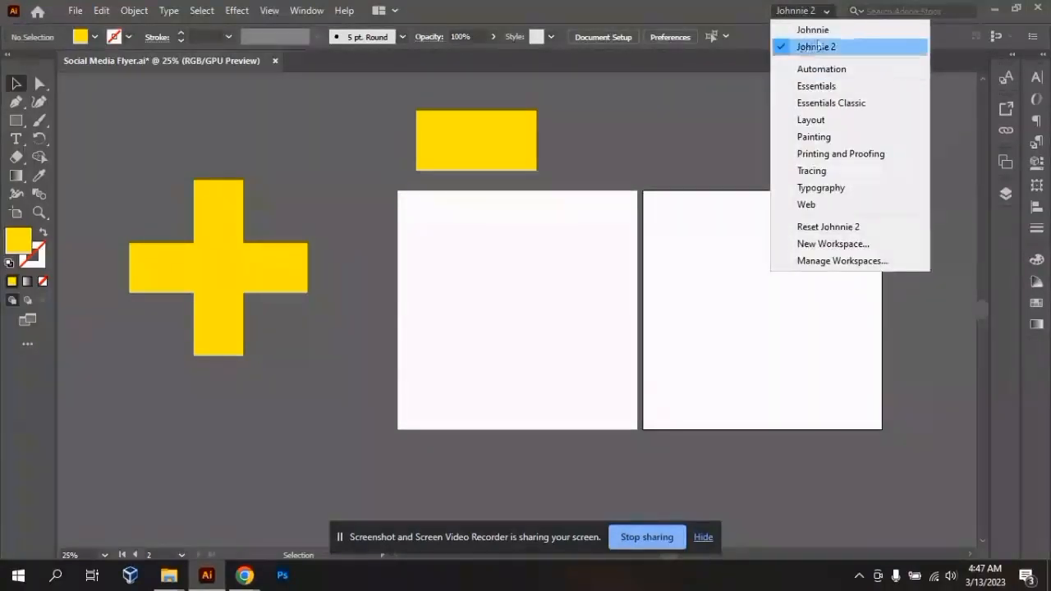
click(821, 42)
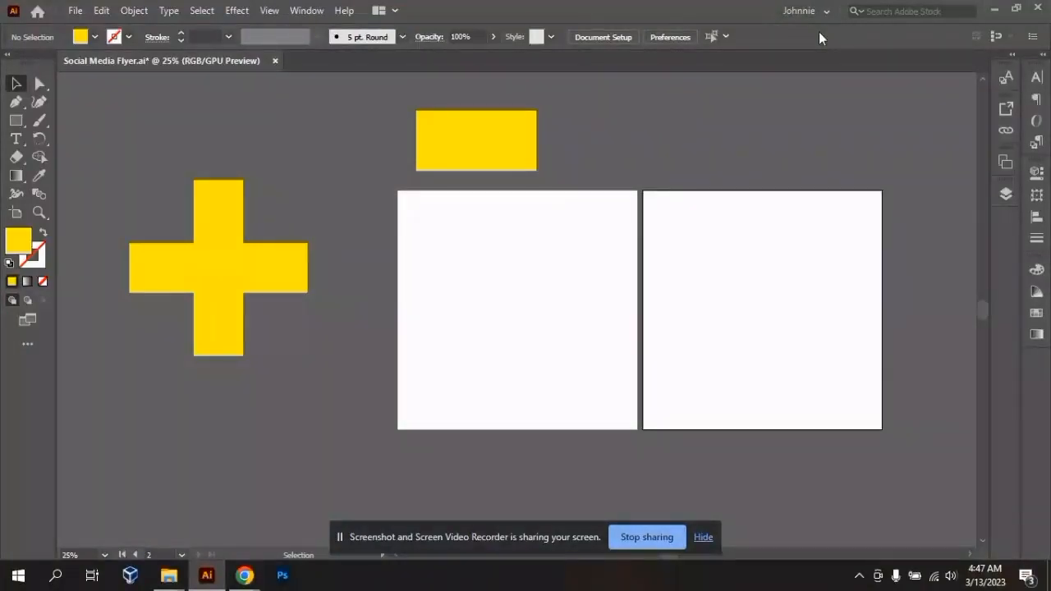
click(820, 12)
click(820, 49)
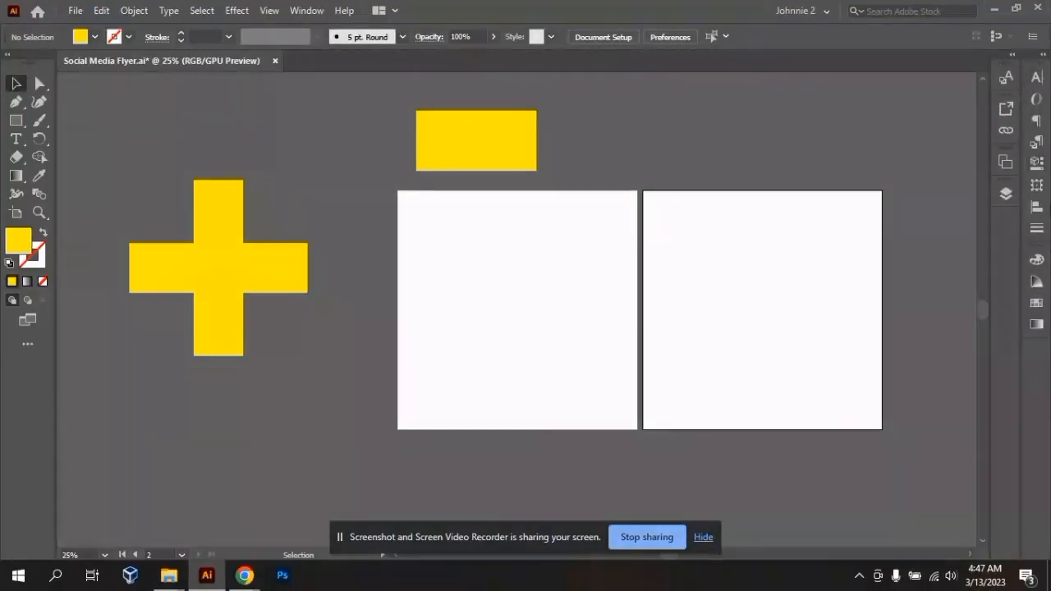
click(821, 13)
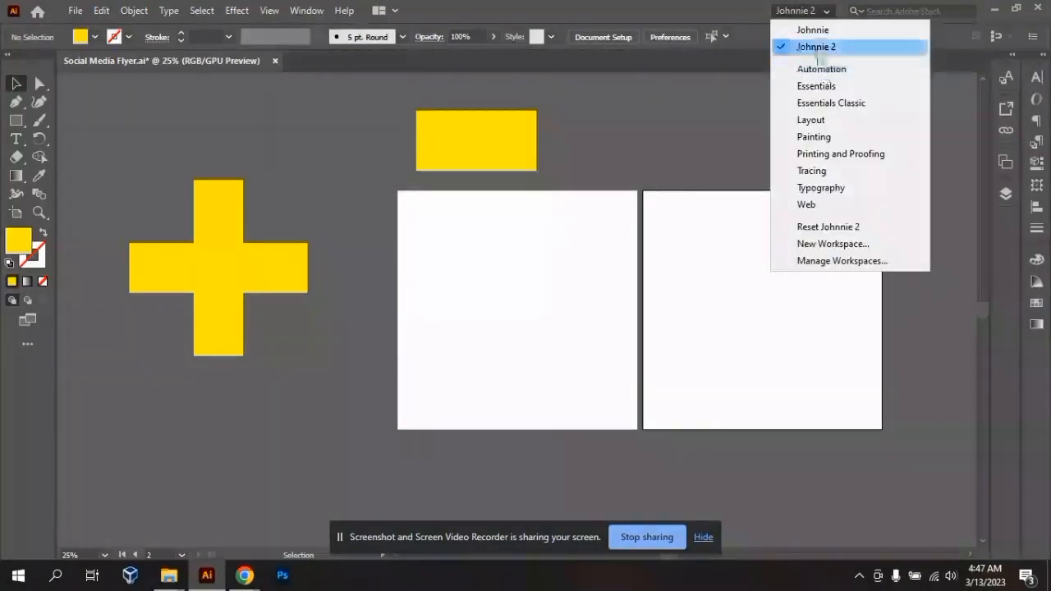
click(816, 36)
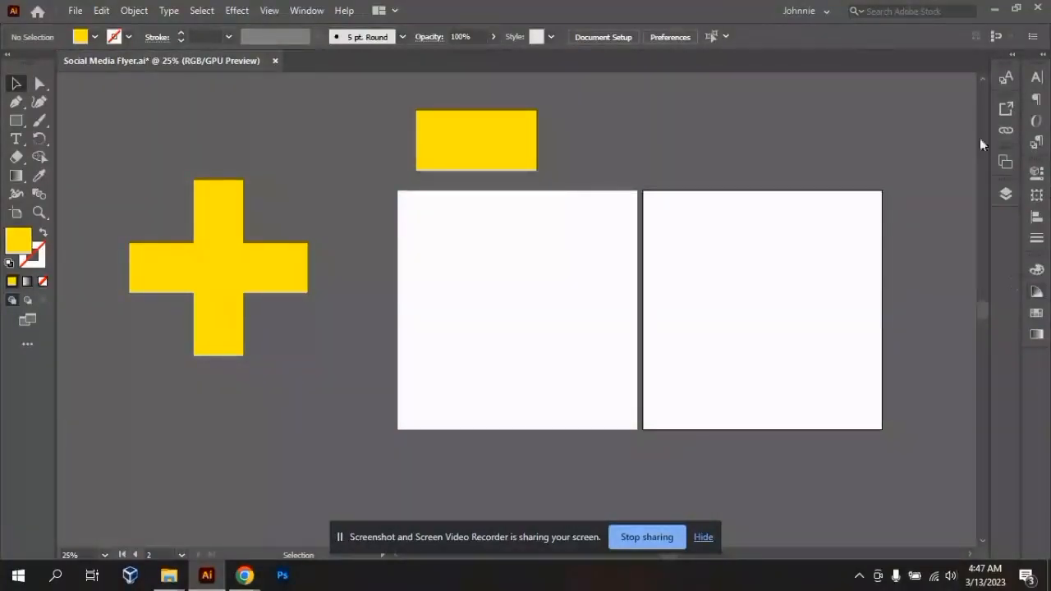
click(816, 12)
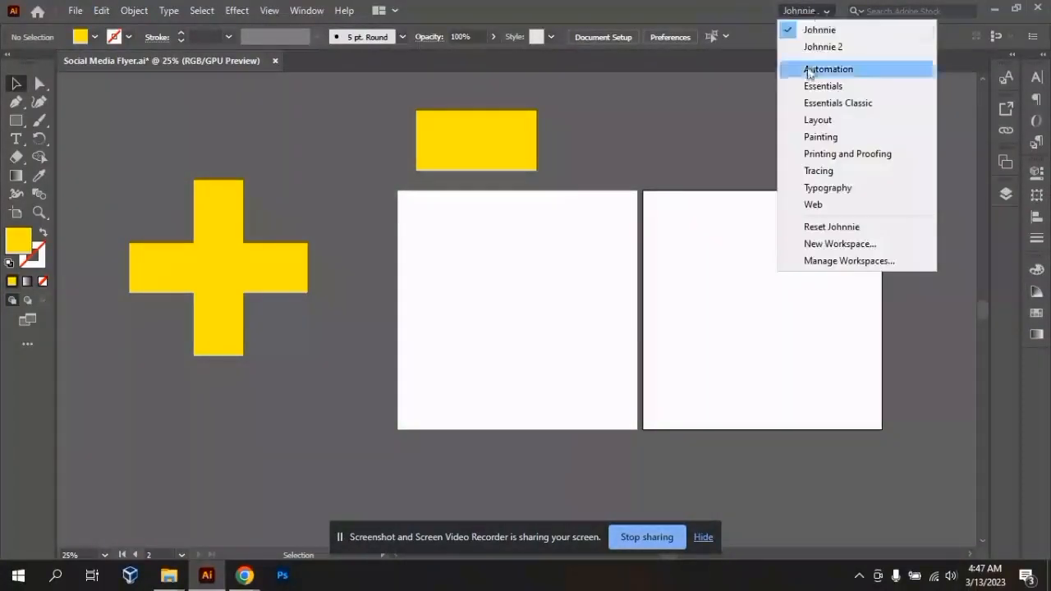
click(805, 45)
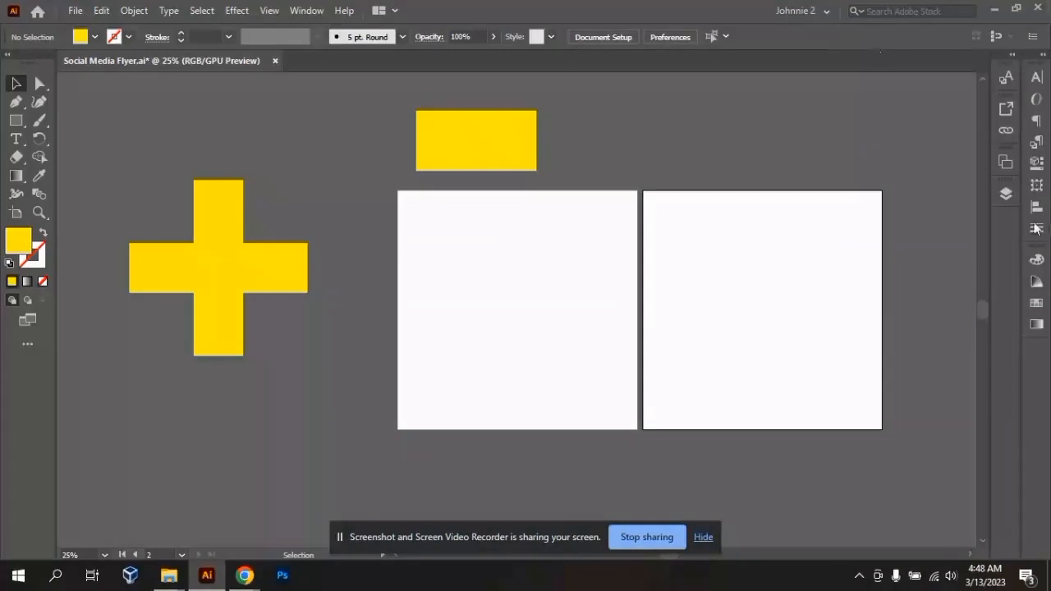
- Switch to the original custom workspace, the one without a number in its name
click(824, 11)
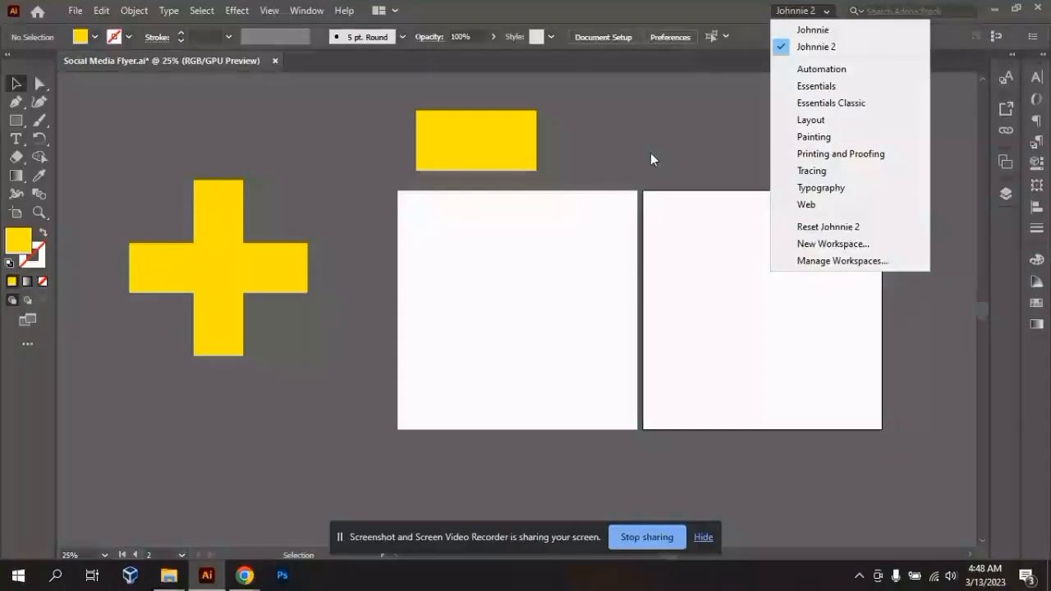
click(965, 187)
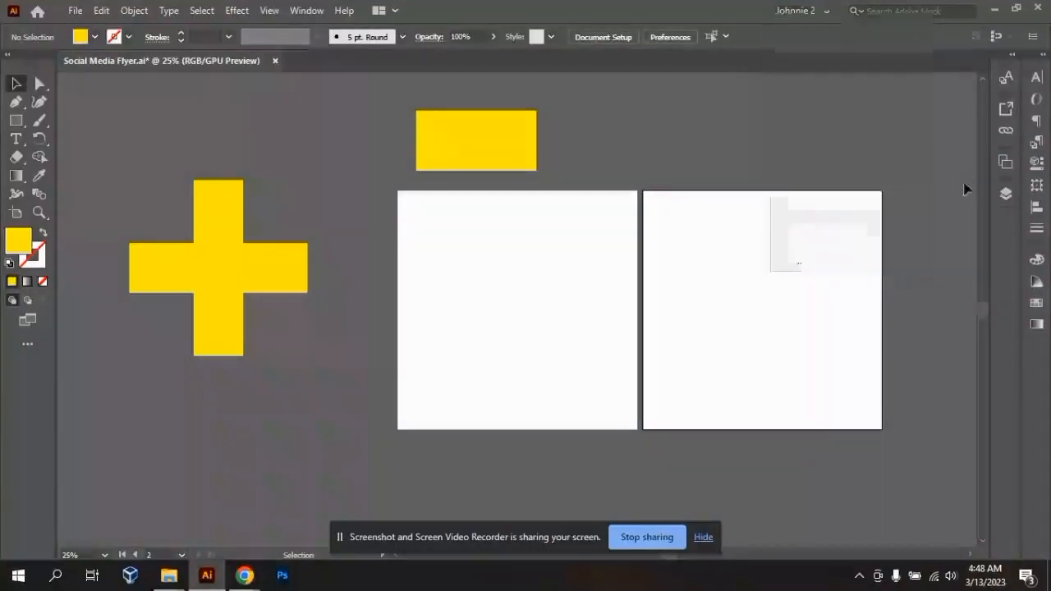
click(805, 11)
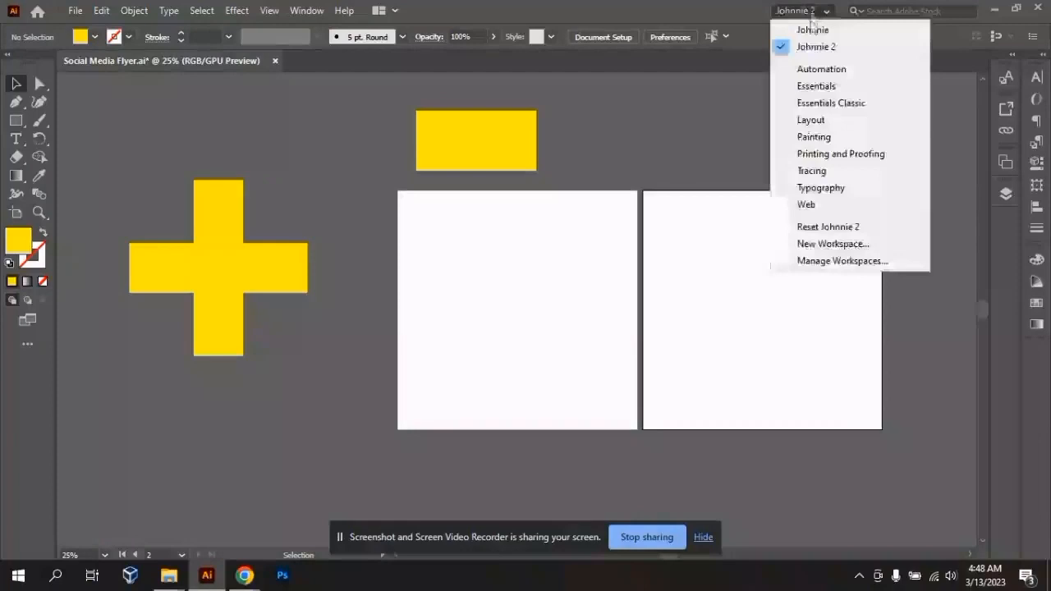
click(810, 29)
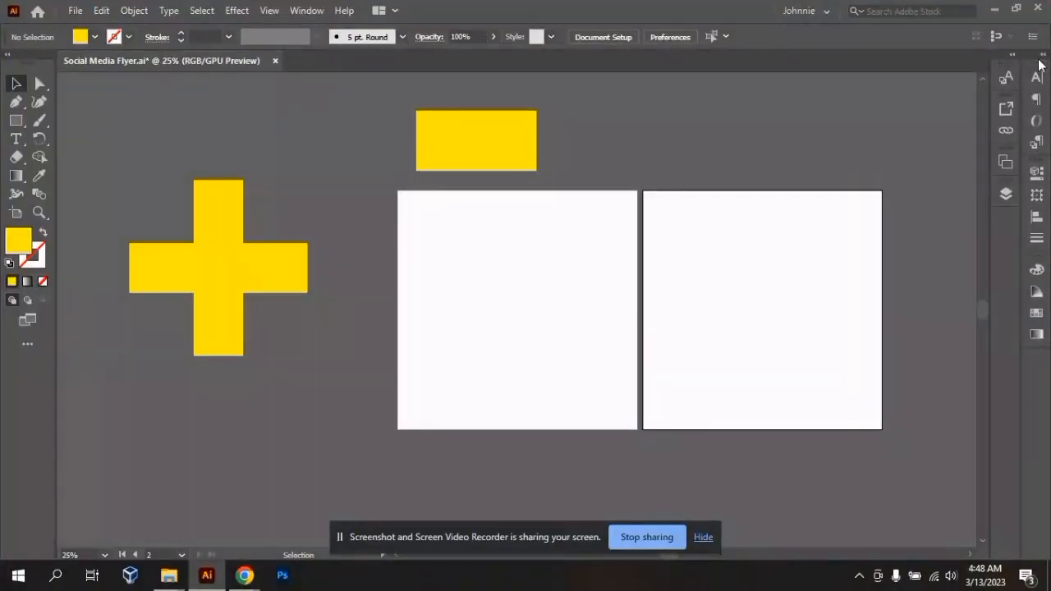
- Undock the Character panel group and the Character Styles panel, and widen the outer panel column to show panel labels
drag(1009, 73, 324, 113)
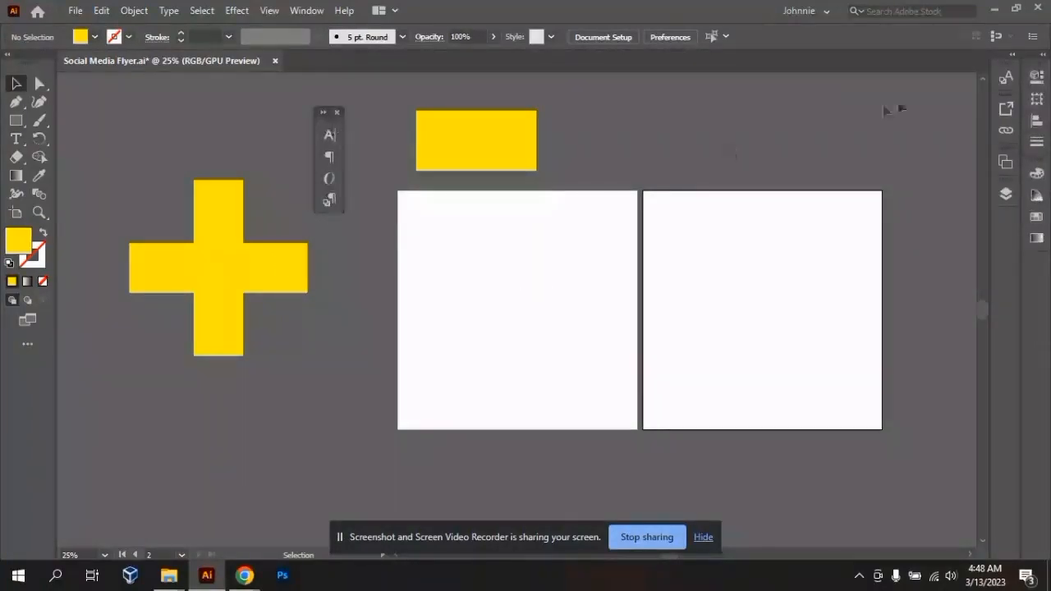
drag(999, 77, 594, 132)
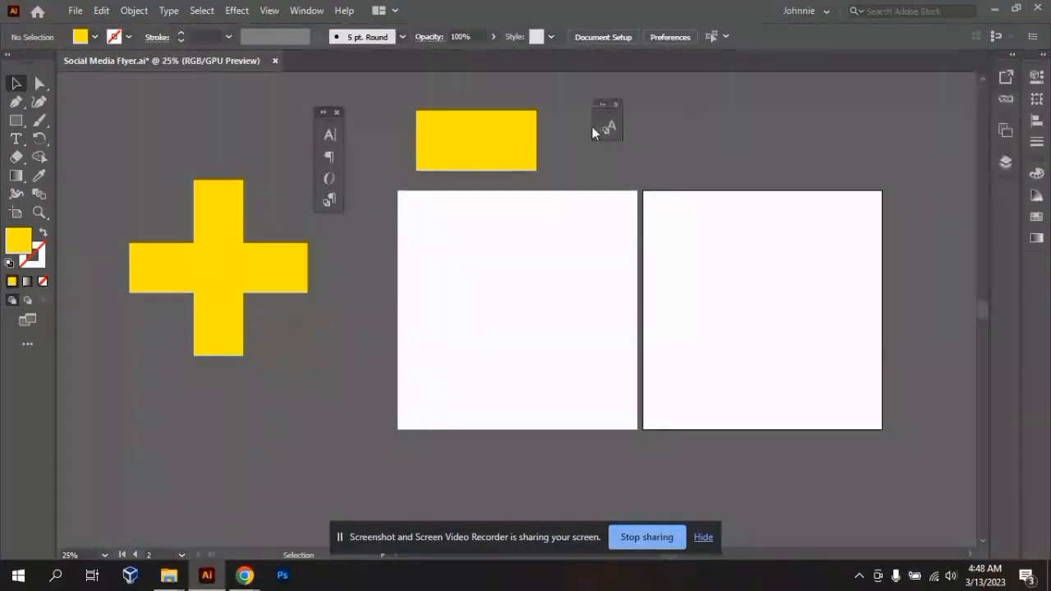
drag(1021, 99, 777, 105)
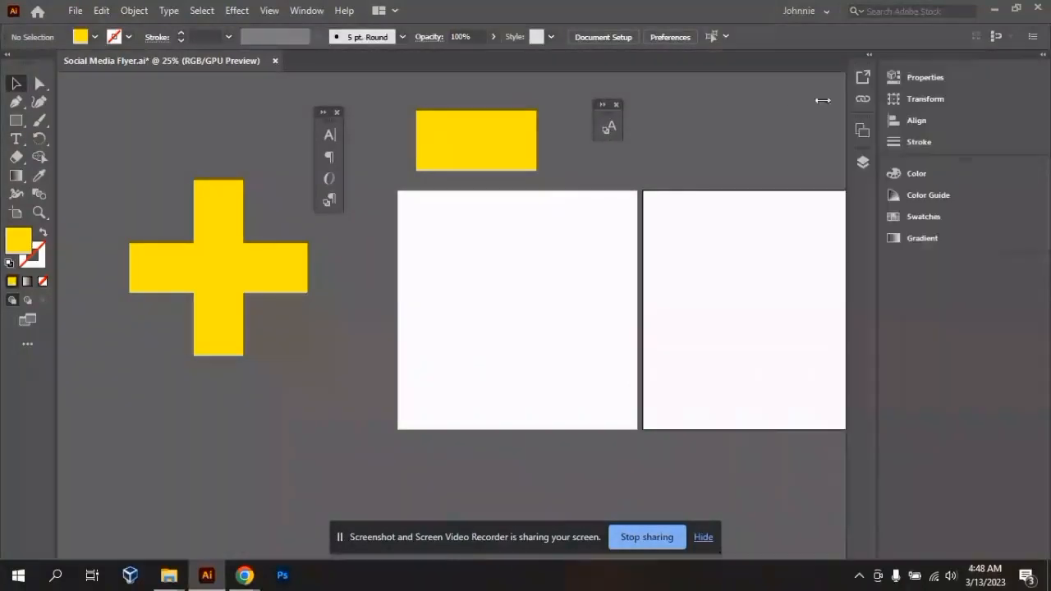
click(870, 55)
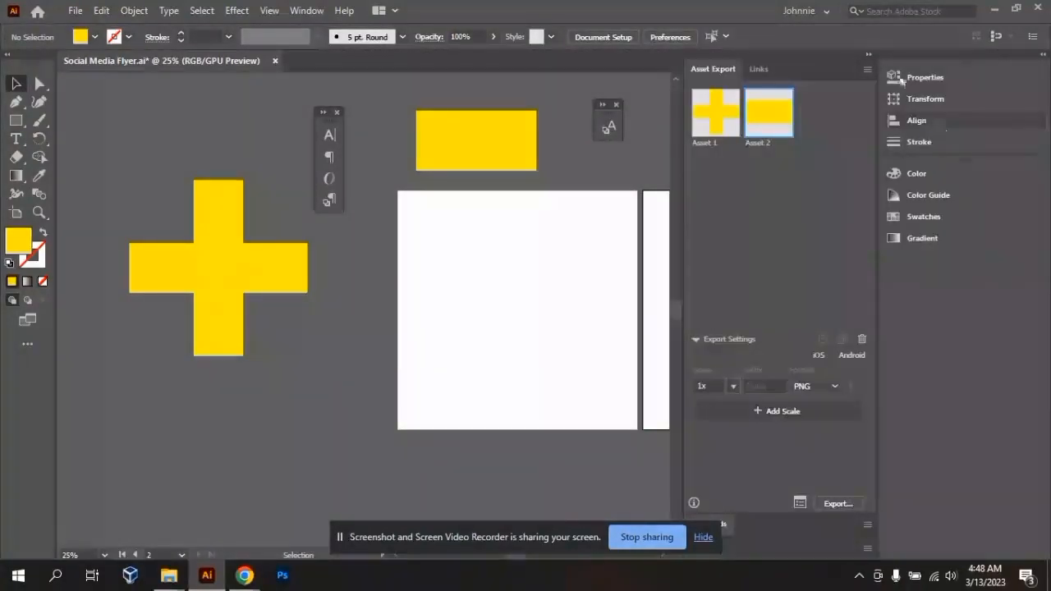
click(869, 55)
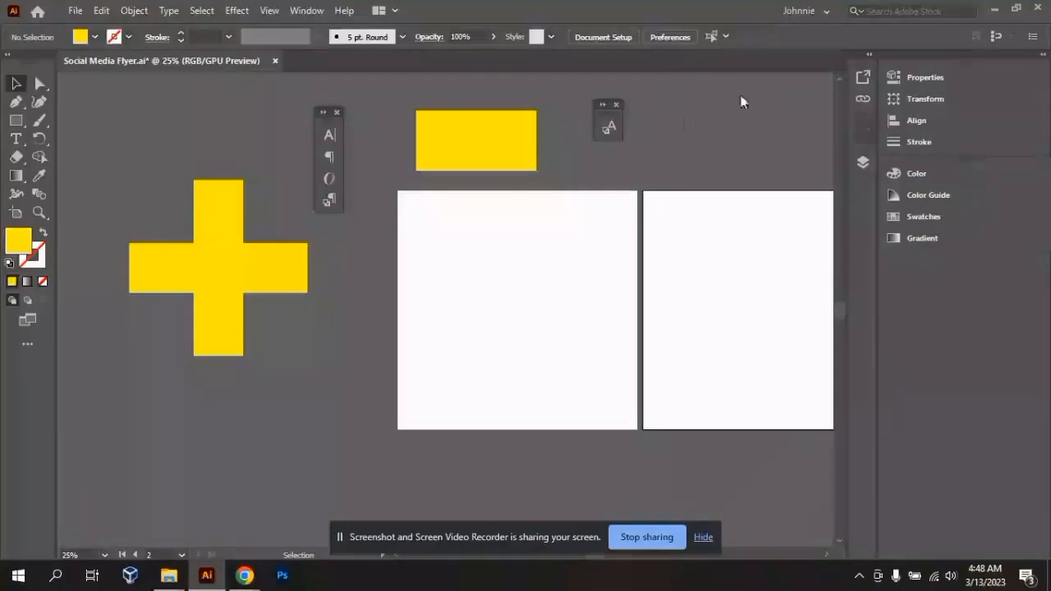
- Undock the Artboards panel and close it together with the floating Character Styles panel and Character panel group
drag(742, 102, 688, 123)
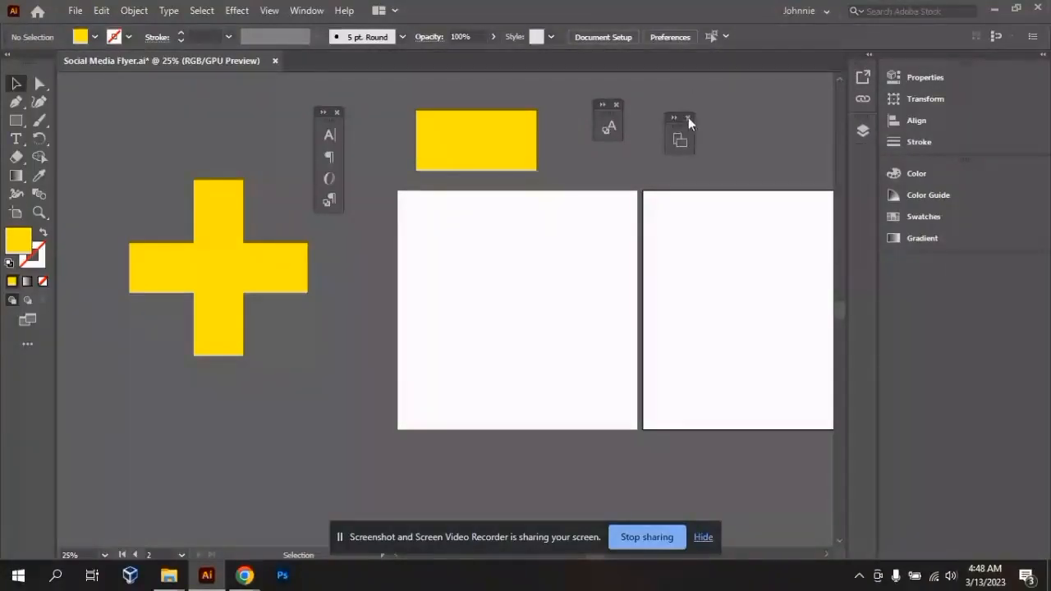
click(689, 118)
click(616, 106)
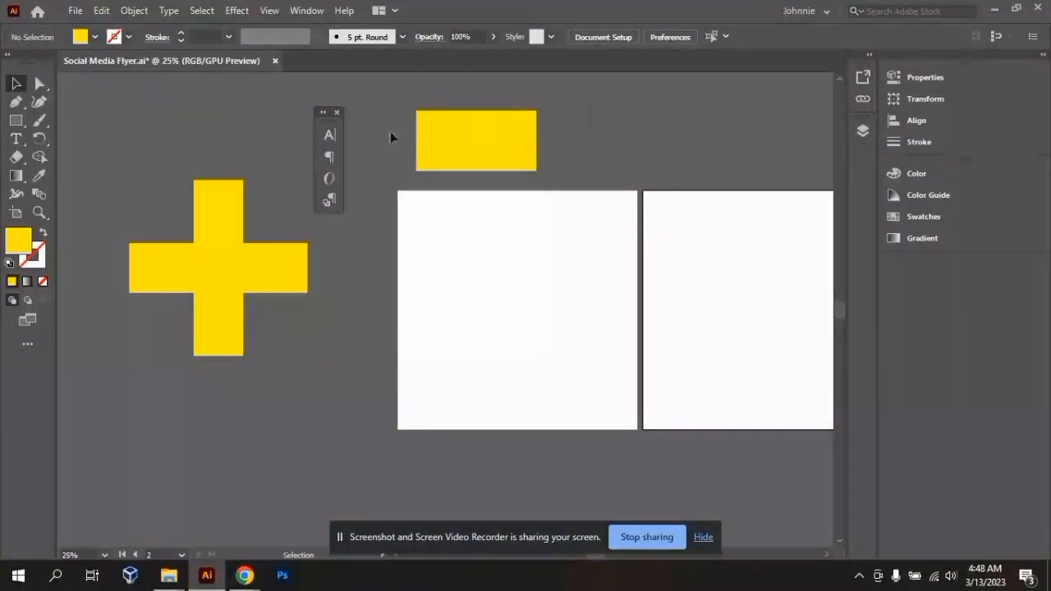
click(336, 111)
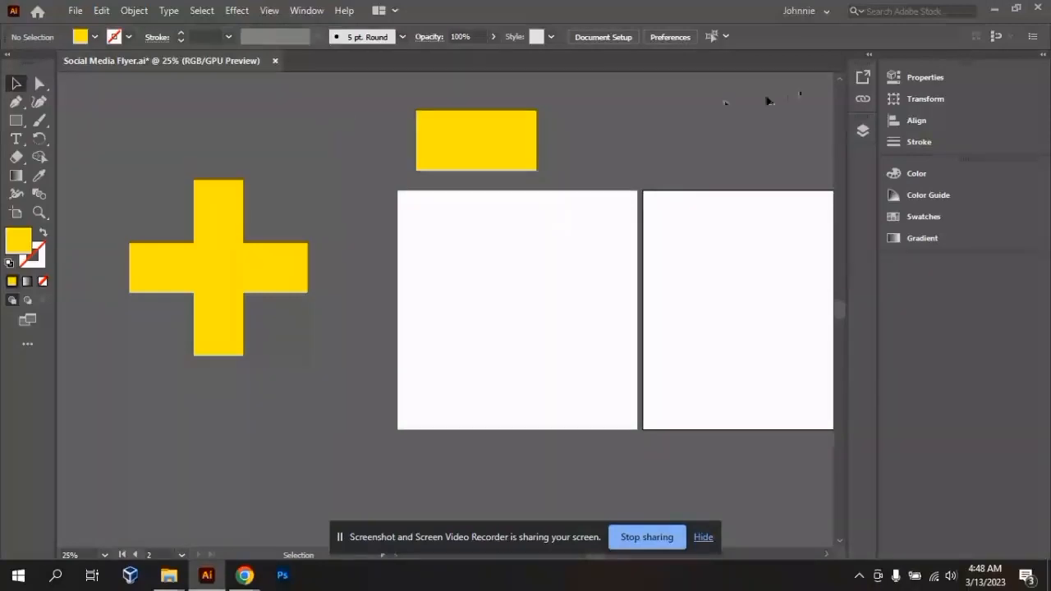
- Expand and collapse both docked panel columns to view the remaining panels, and review the list of available panels
click(869, 55)
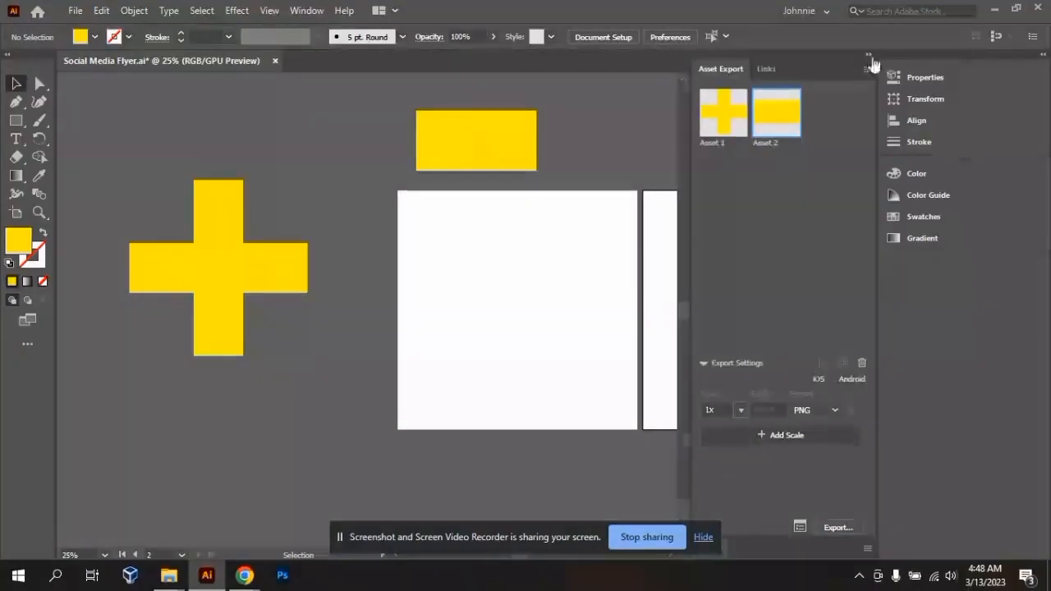
click(870, 56)
click(1044, 55)
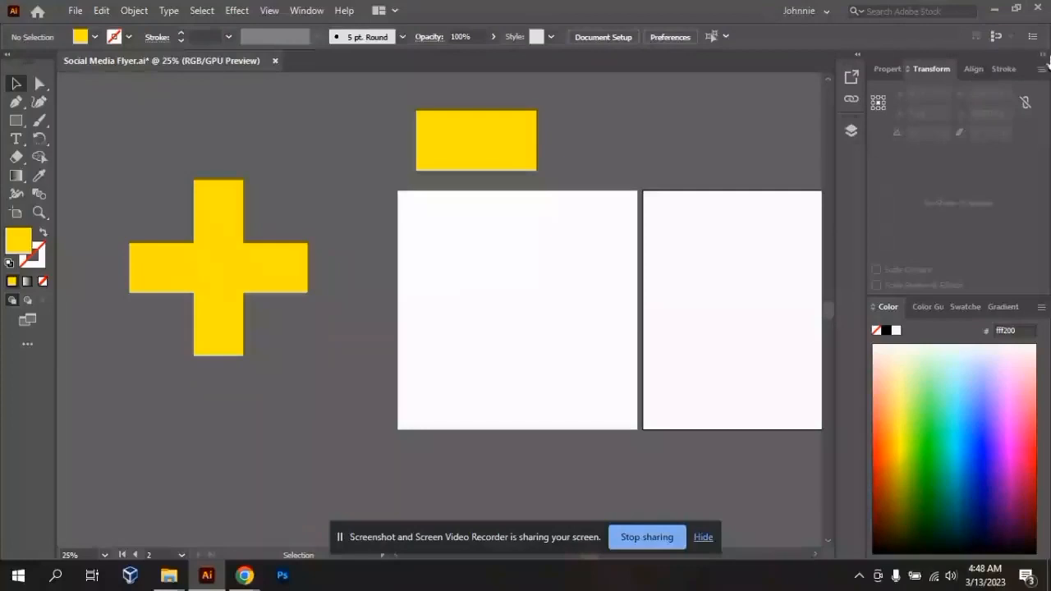
click(1044, 55)
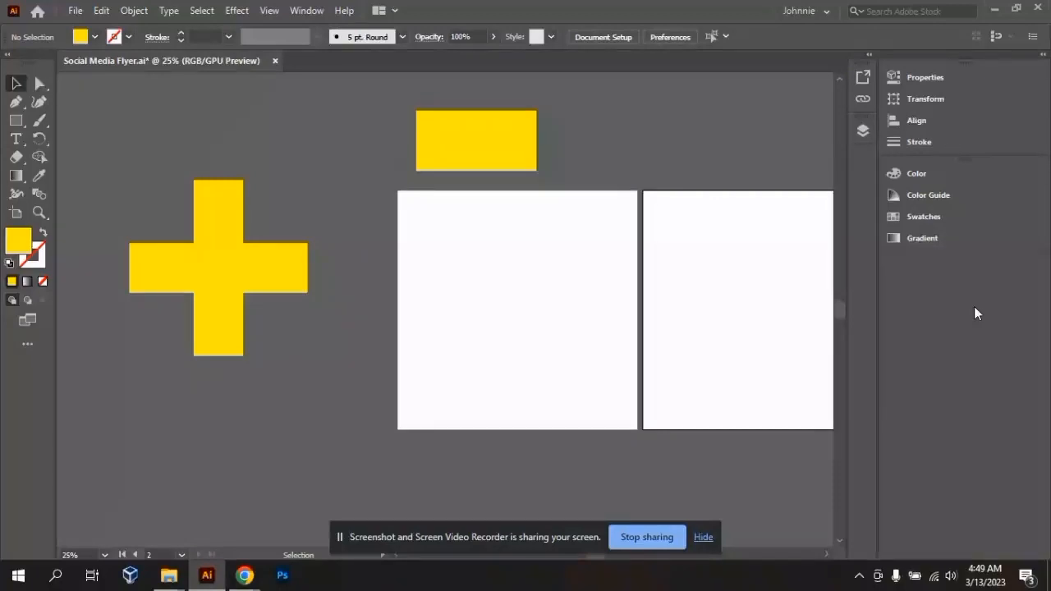
click(308, 14)
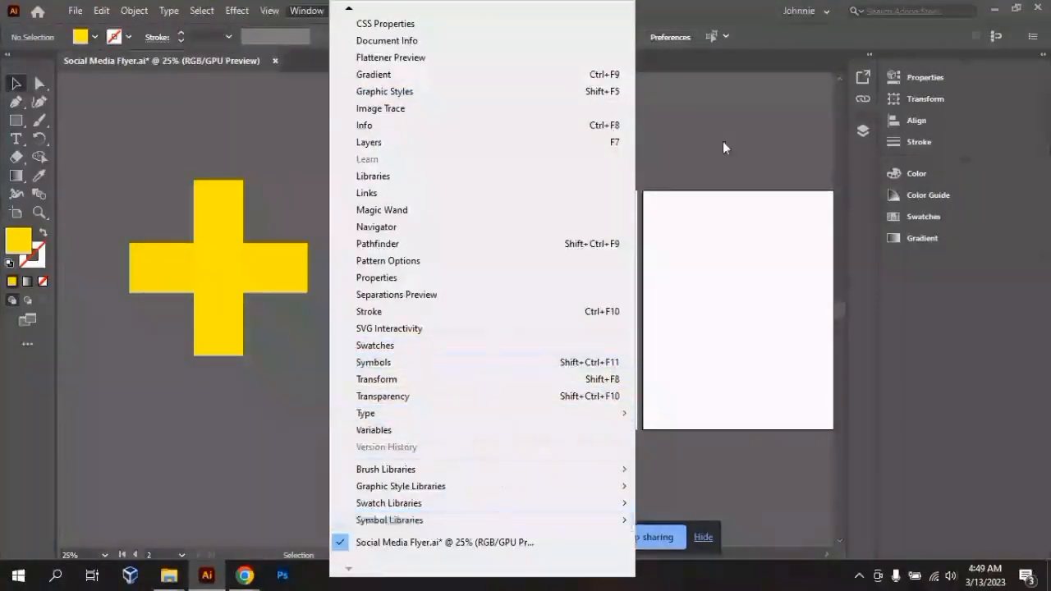
click(754, 138)
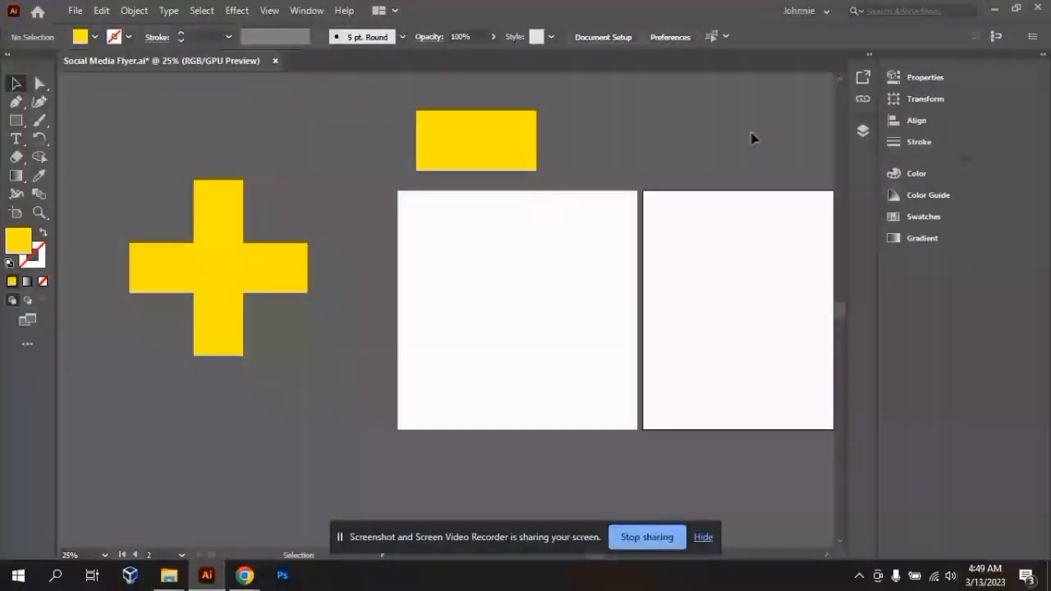
- Reset the active custom workspace to its saved arrangement and collapse the outer panel column to icons
click(797, 13)
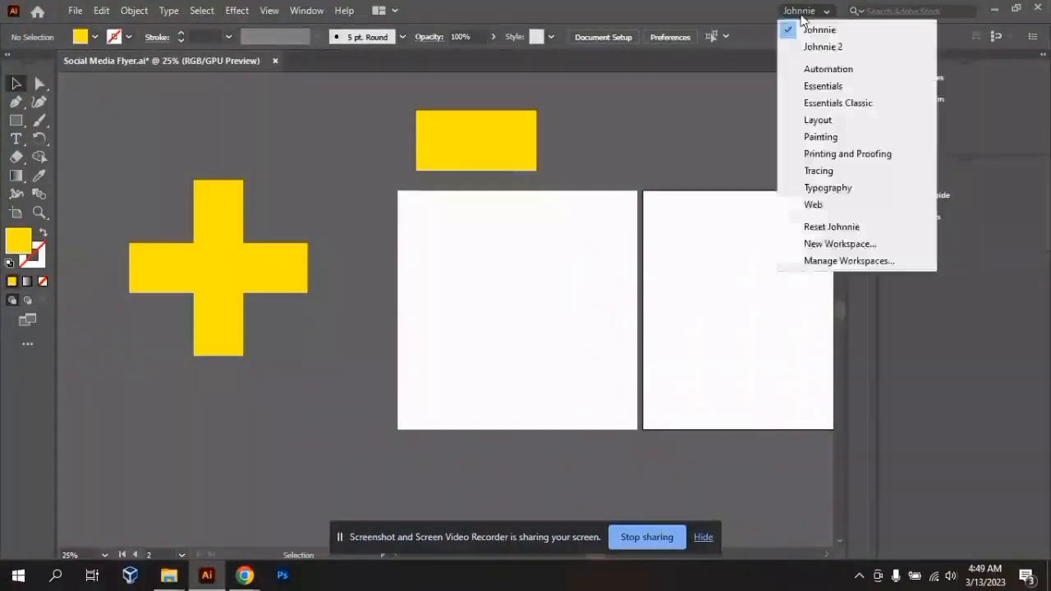
click(847, 230)
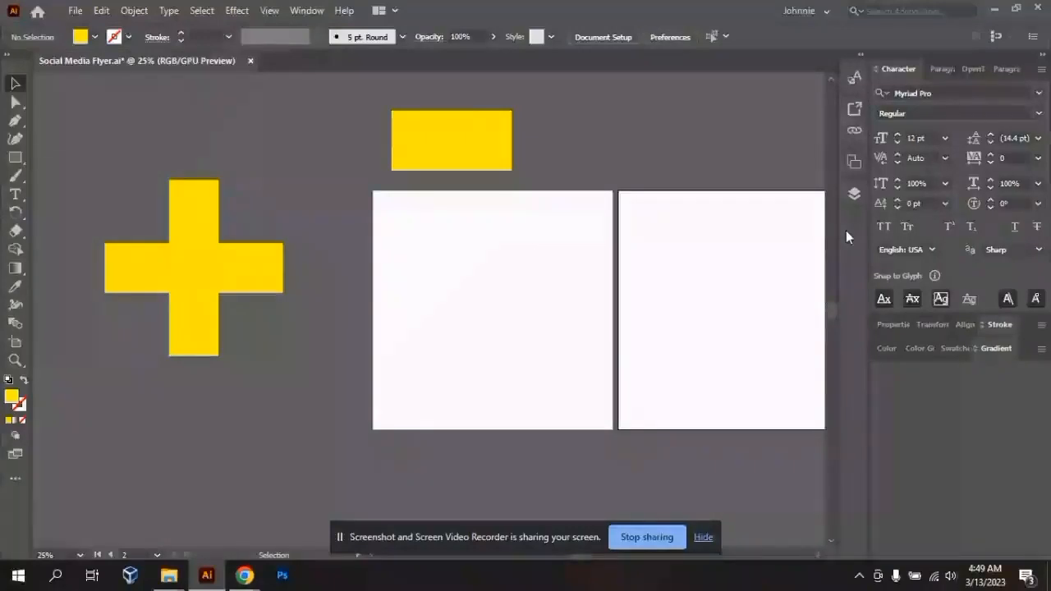
click(1042, 54)
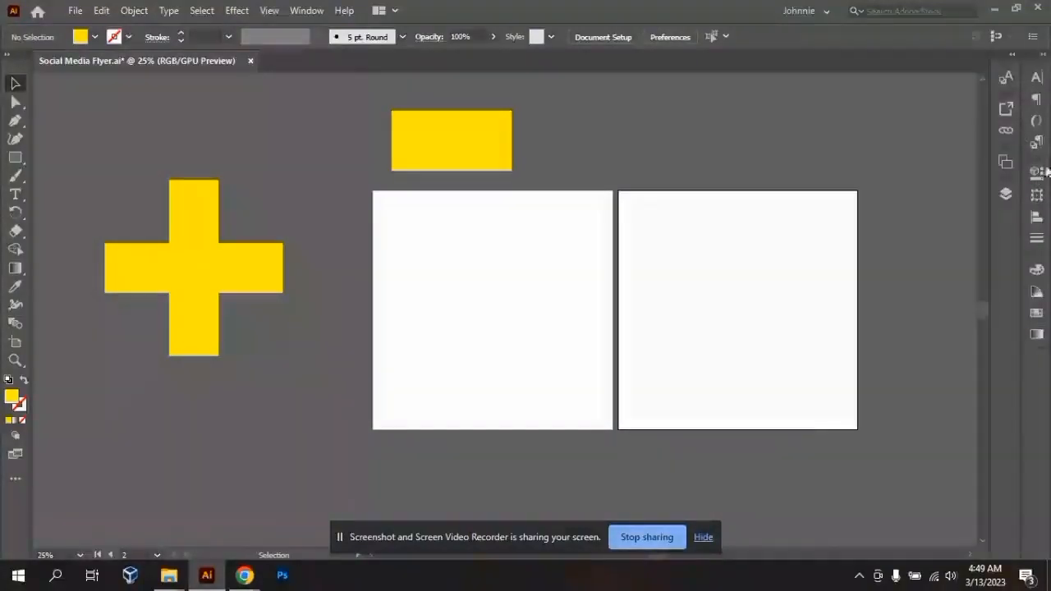